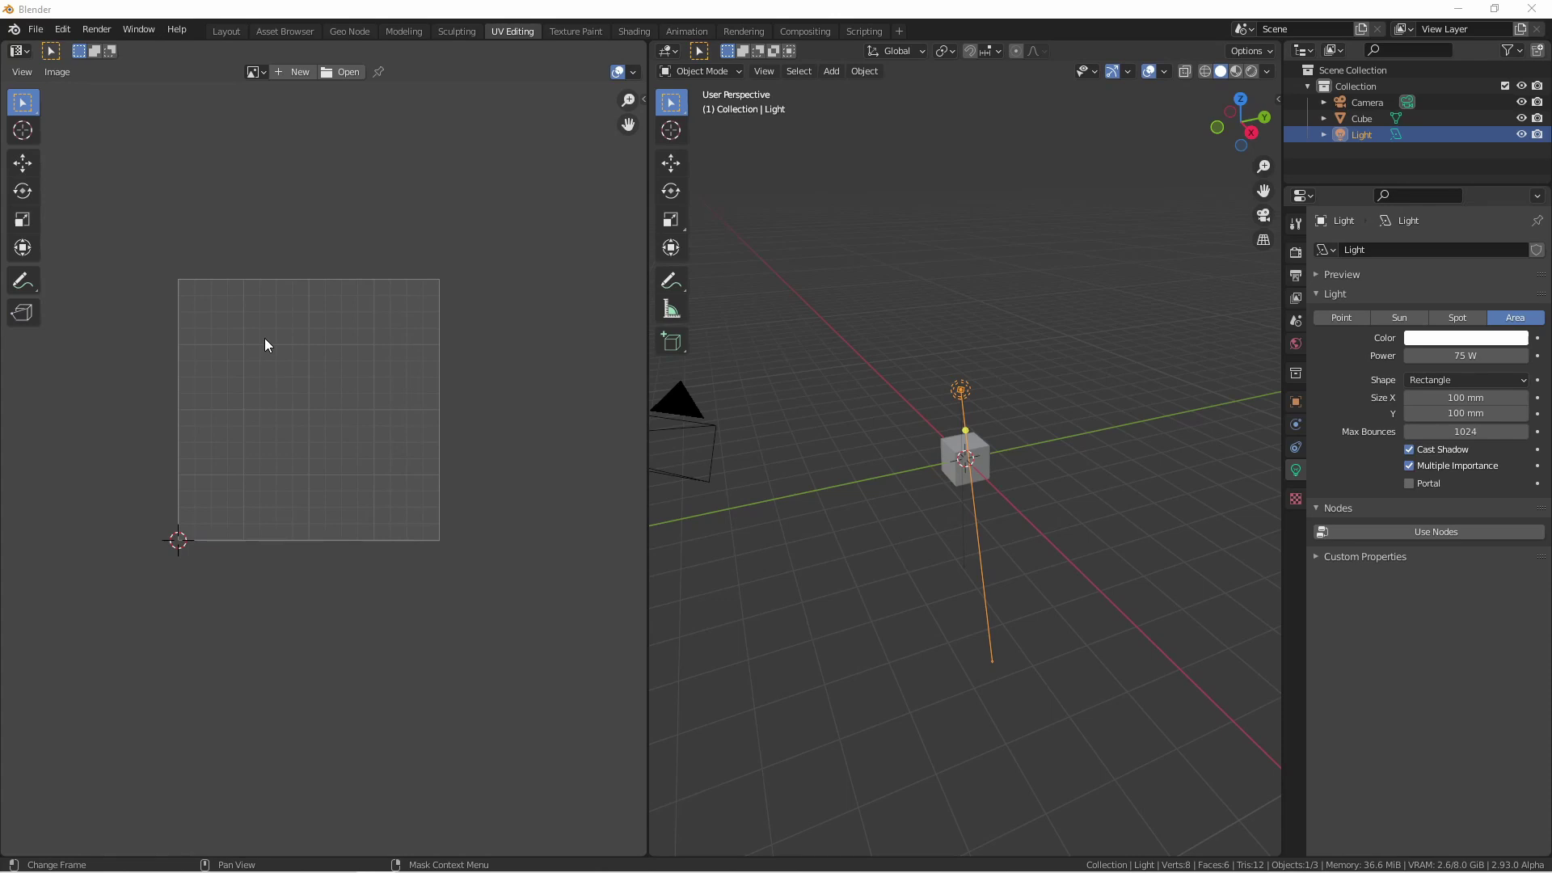
# Step: Delete the default cube and light, then add a new cube in Edit Mode
pyautogui.moveTo(1011, 372); pyautogui.dragTo(919, 483)
pyautogui.press('Delete')
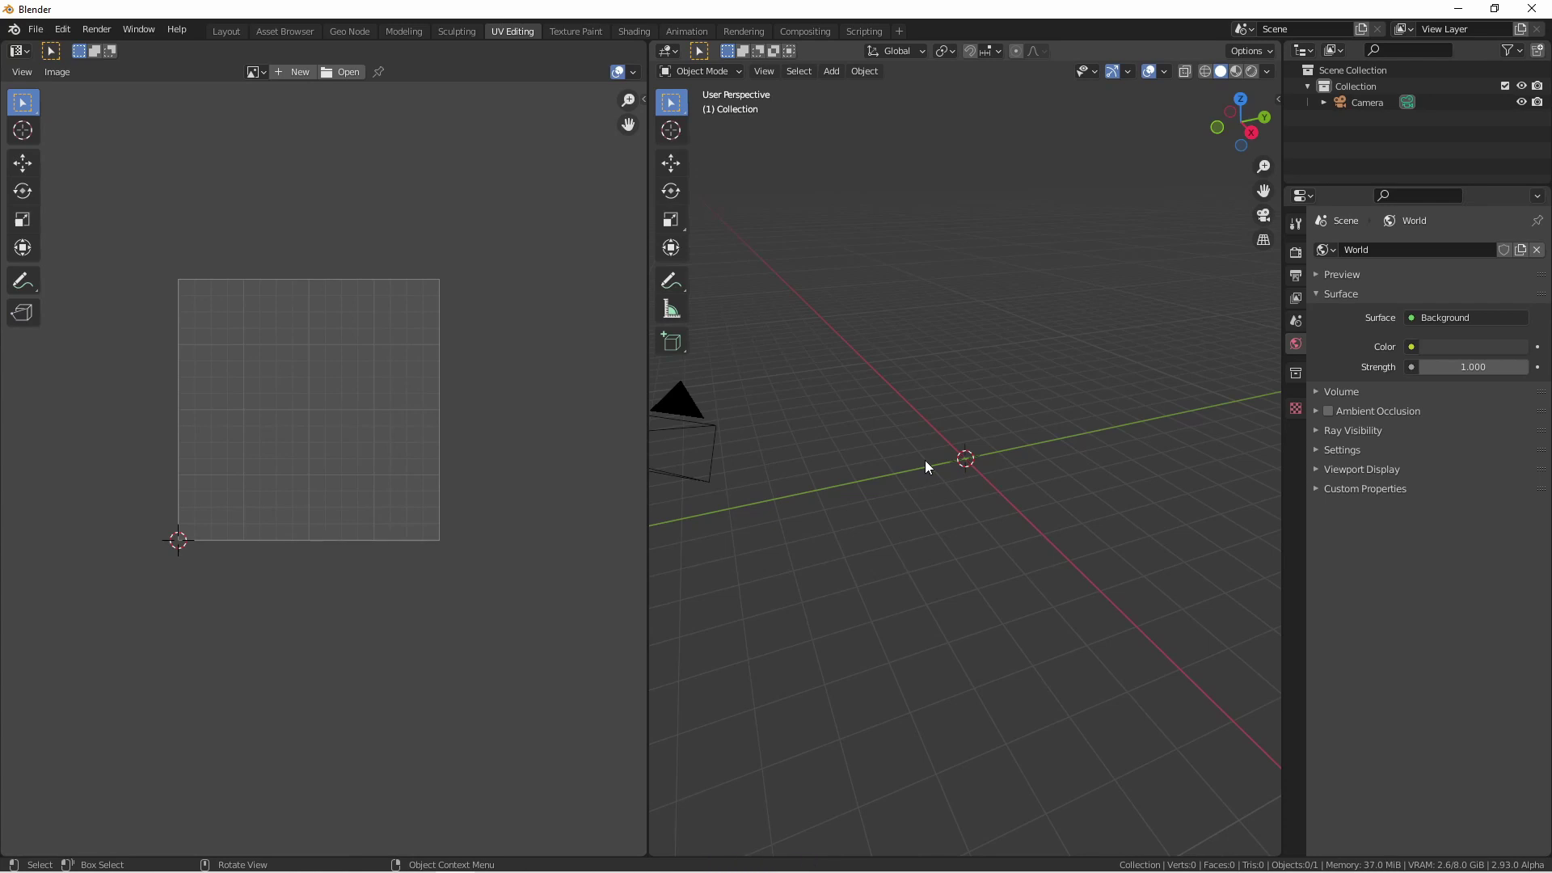
pyautogui.hotkey('shift', 'a')
pyautogui.click(996, 442)
pyautogui.press('Tab')
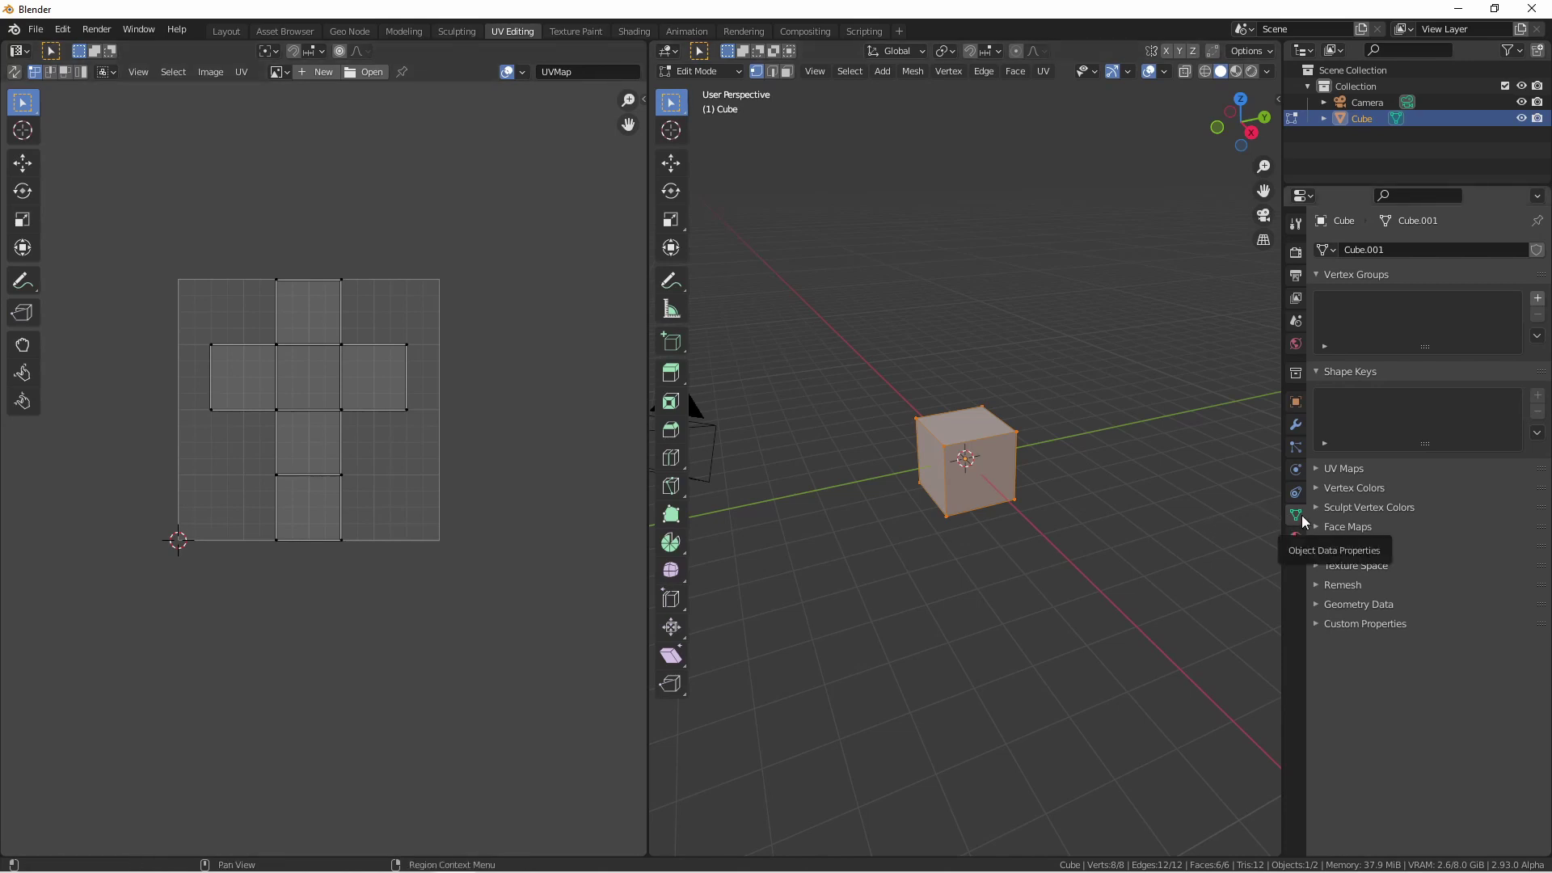
# Step: Add a second UV map, switch between UVMap and UVMap.001, then remove both maps
pyautogui.click(1315, 468)
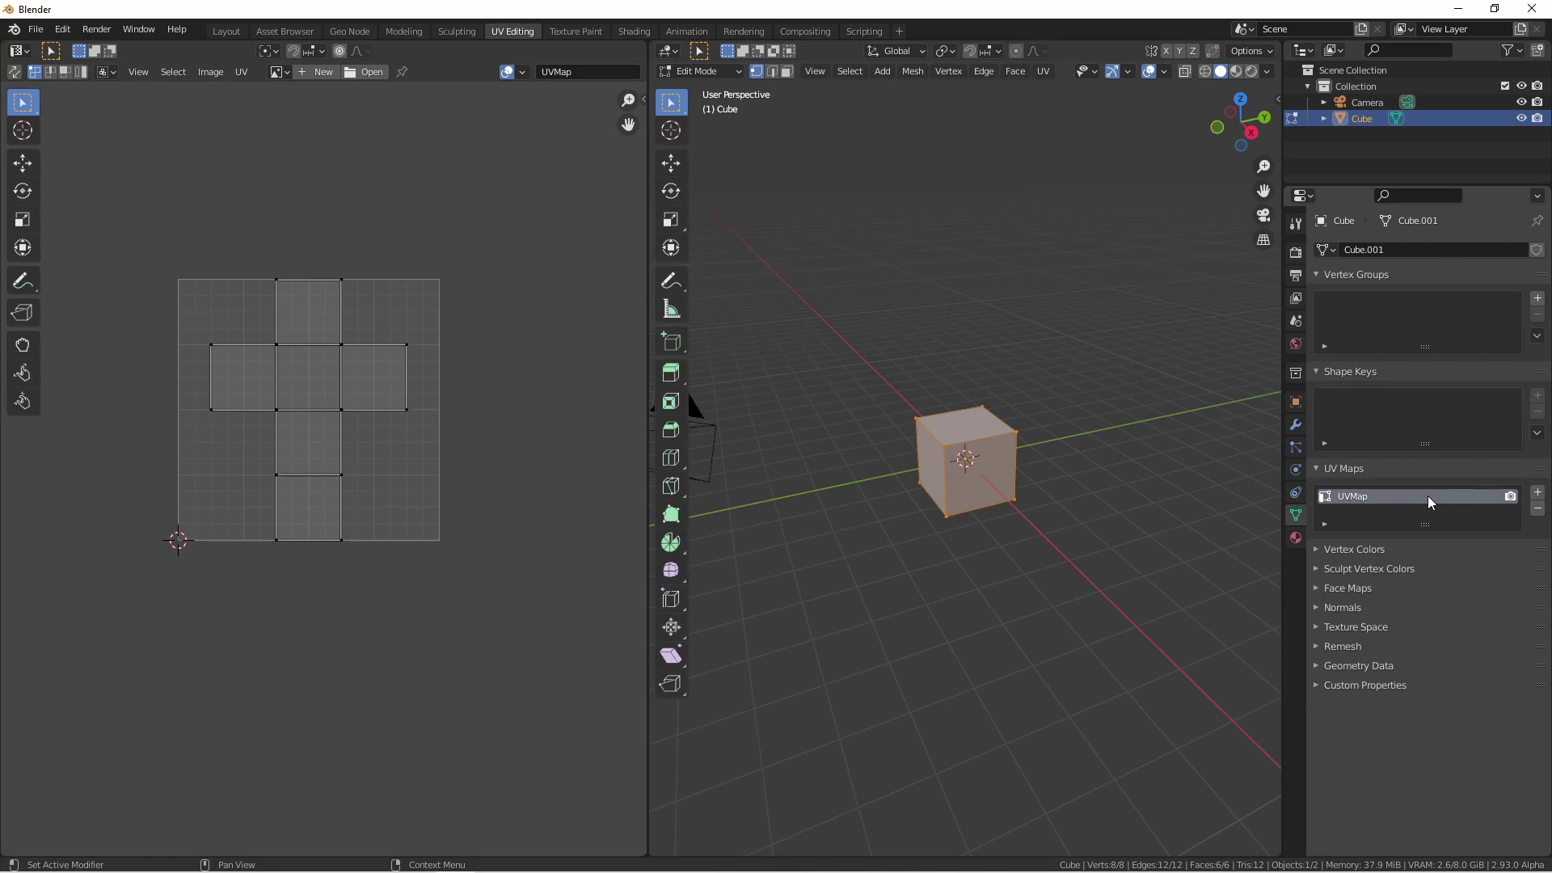
pyautogui.click(1538, 496)
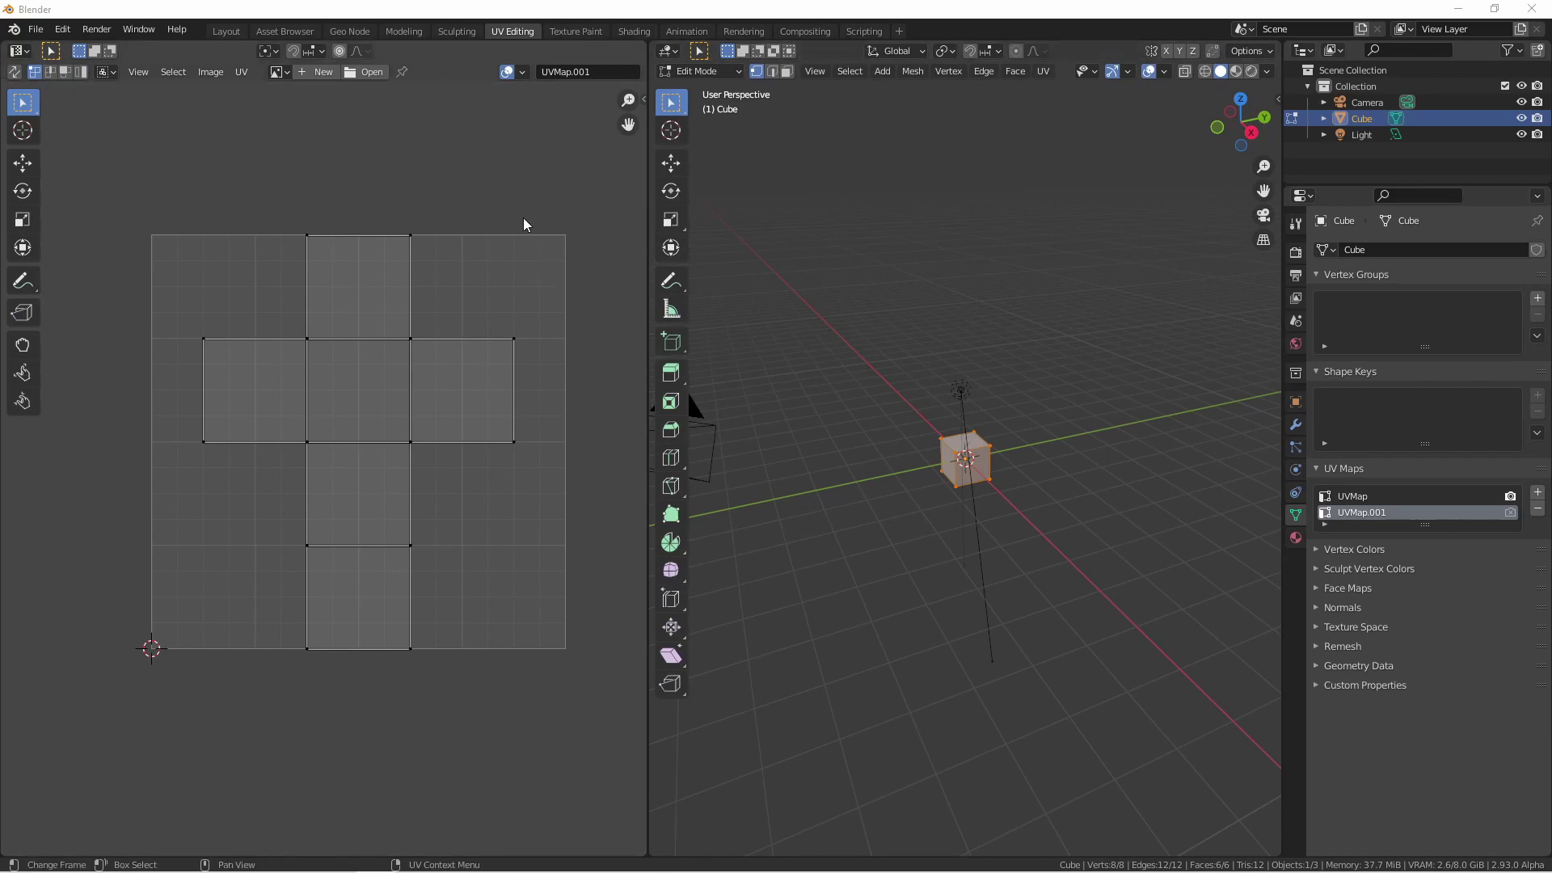
pyautogui.click(1355, 497)
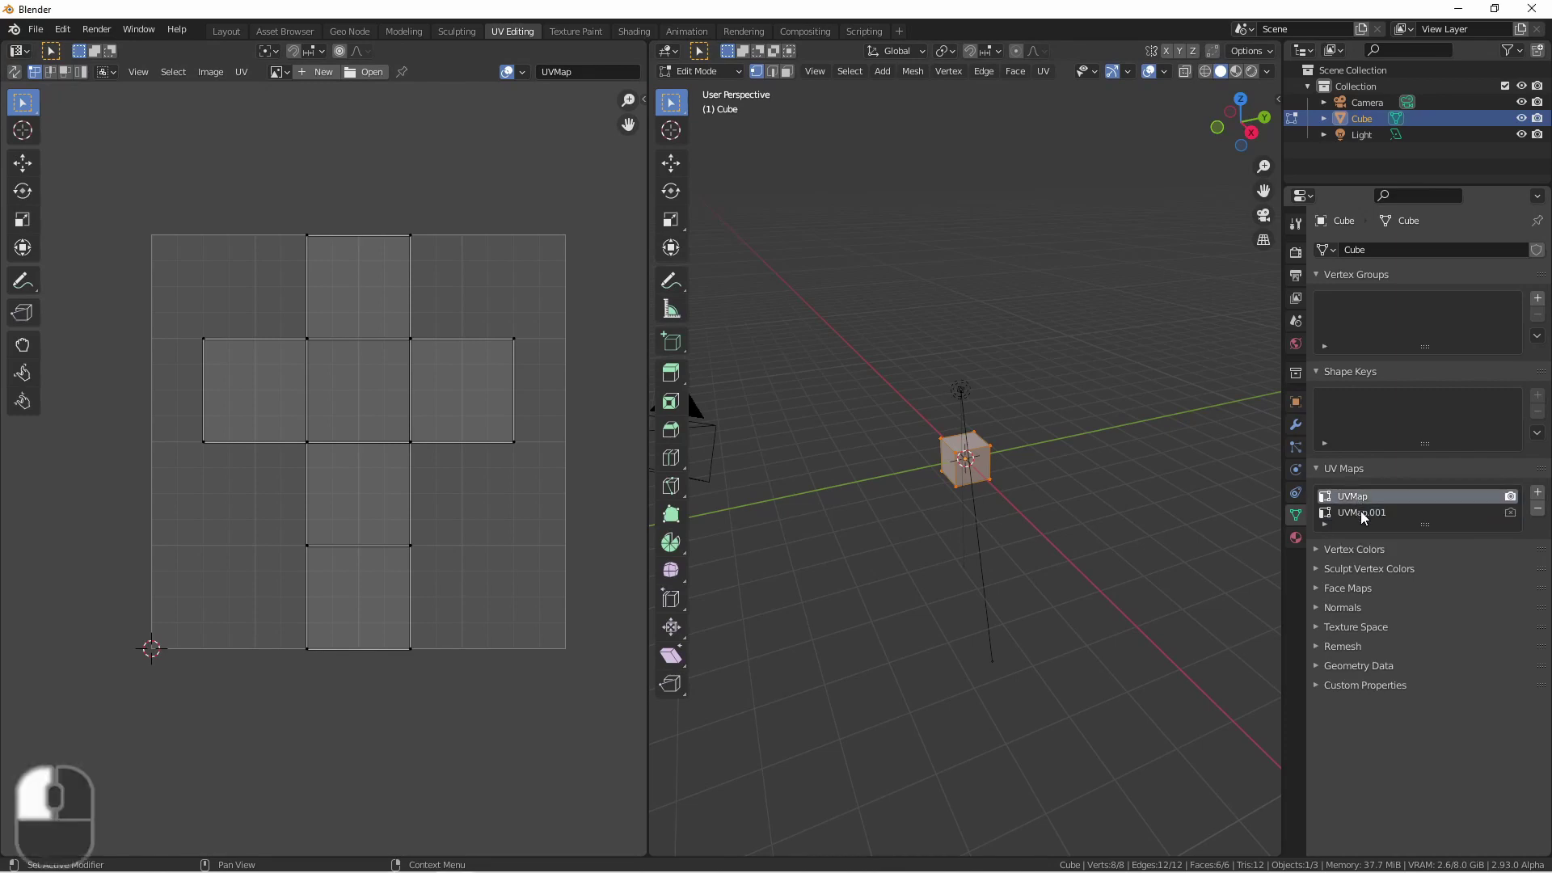
pyautogui.click(1360, 510)
pyautogui.click(588, 72)
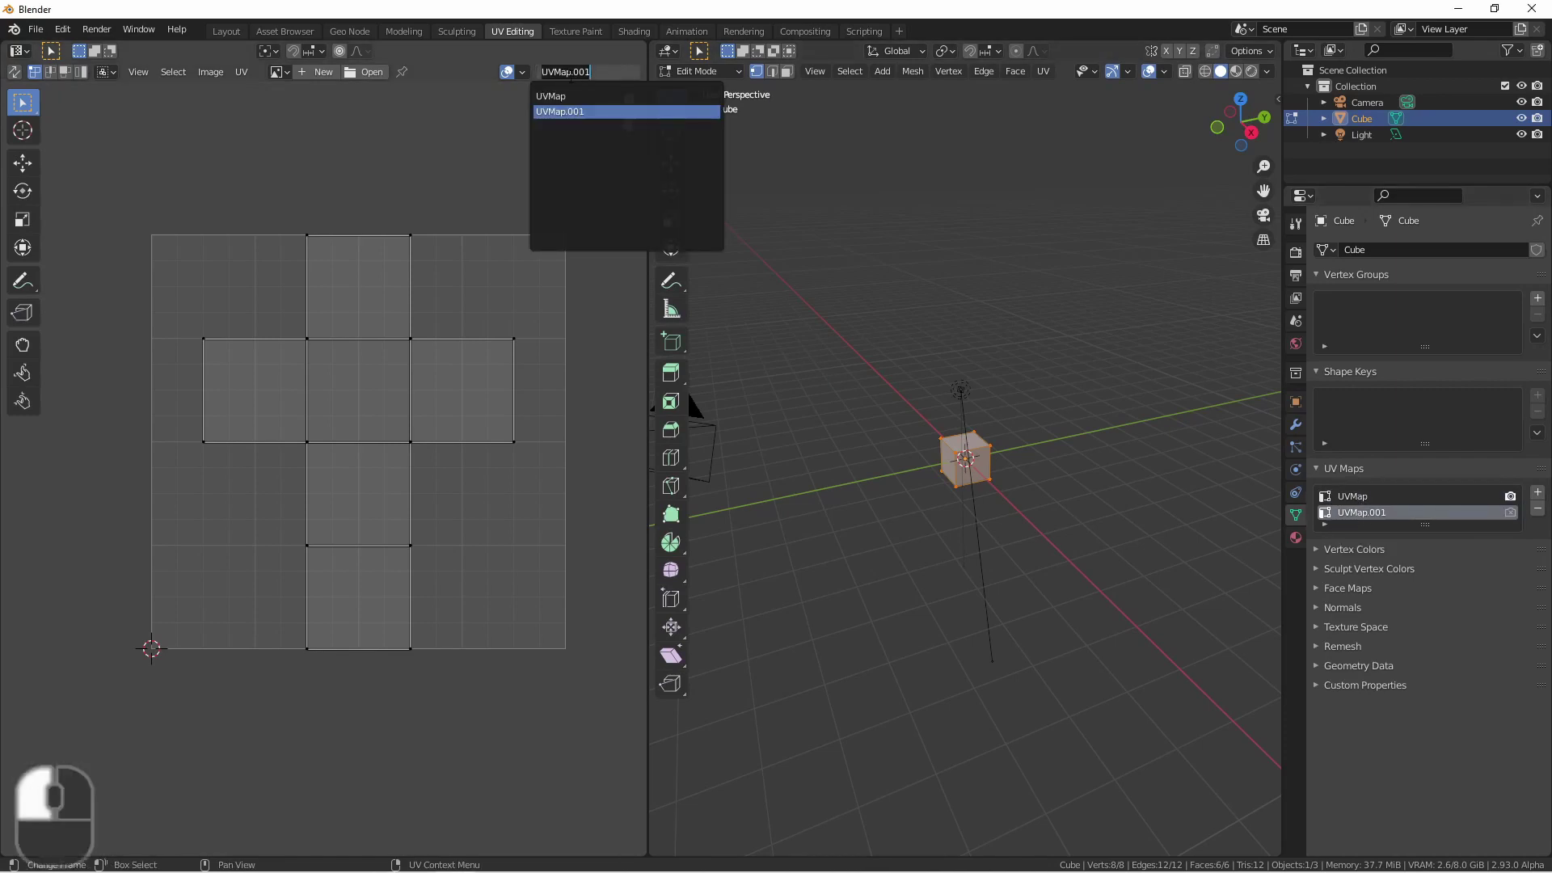
pyautogui.click(551, 96)
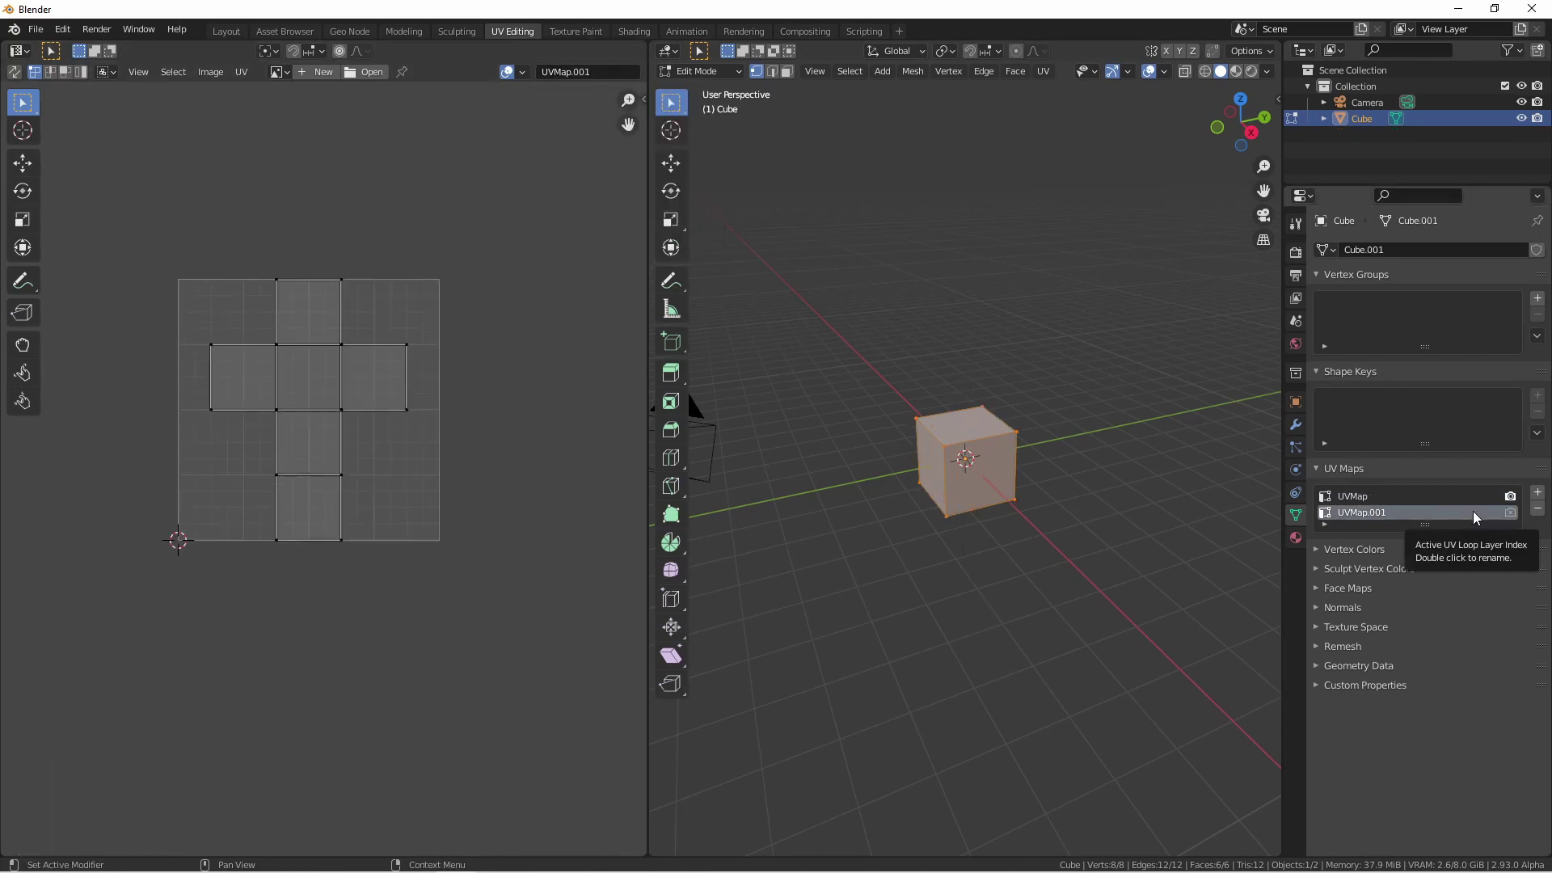
pyautogui.click(1538, 508)
pyautogui.click(1537, 508)
pyautogui.press('Tab')
# Step: Delete the cube and add an Ico Sphere mesh
pyautogui.press('x')
pyautogui.click(988, 444)
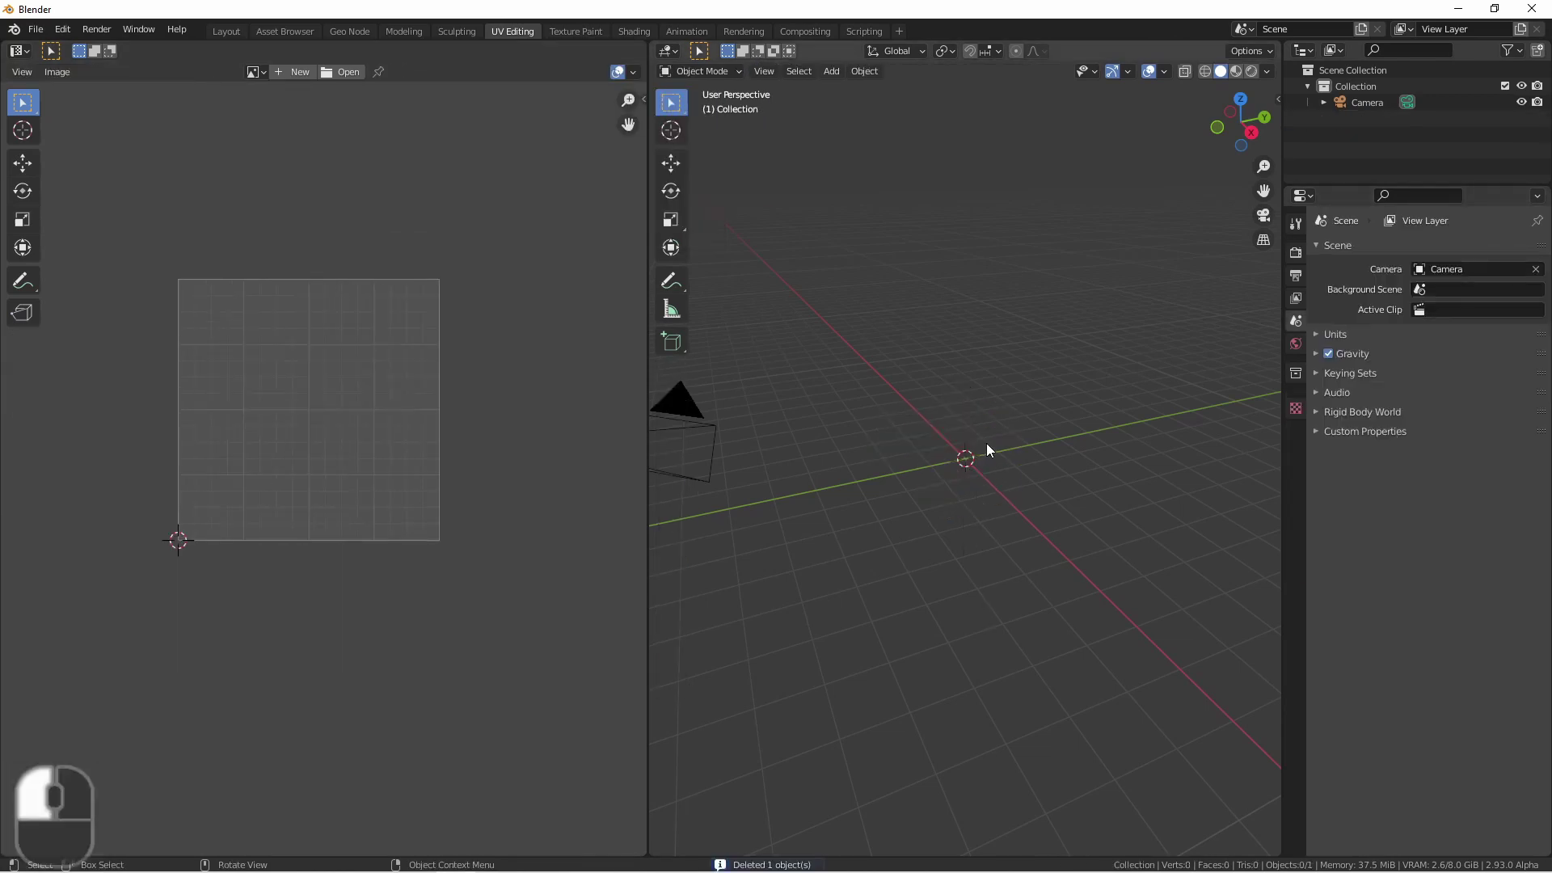
pyautogui.hotkey('shift', 'a')
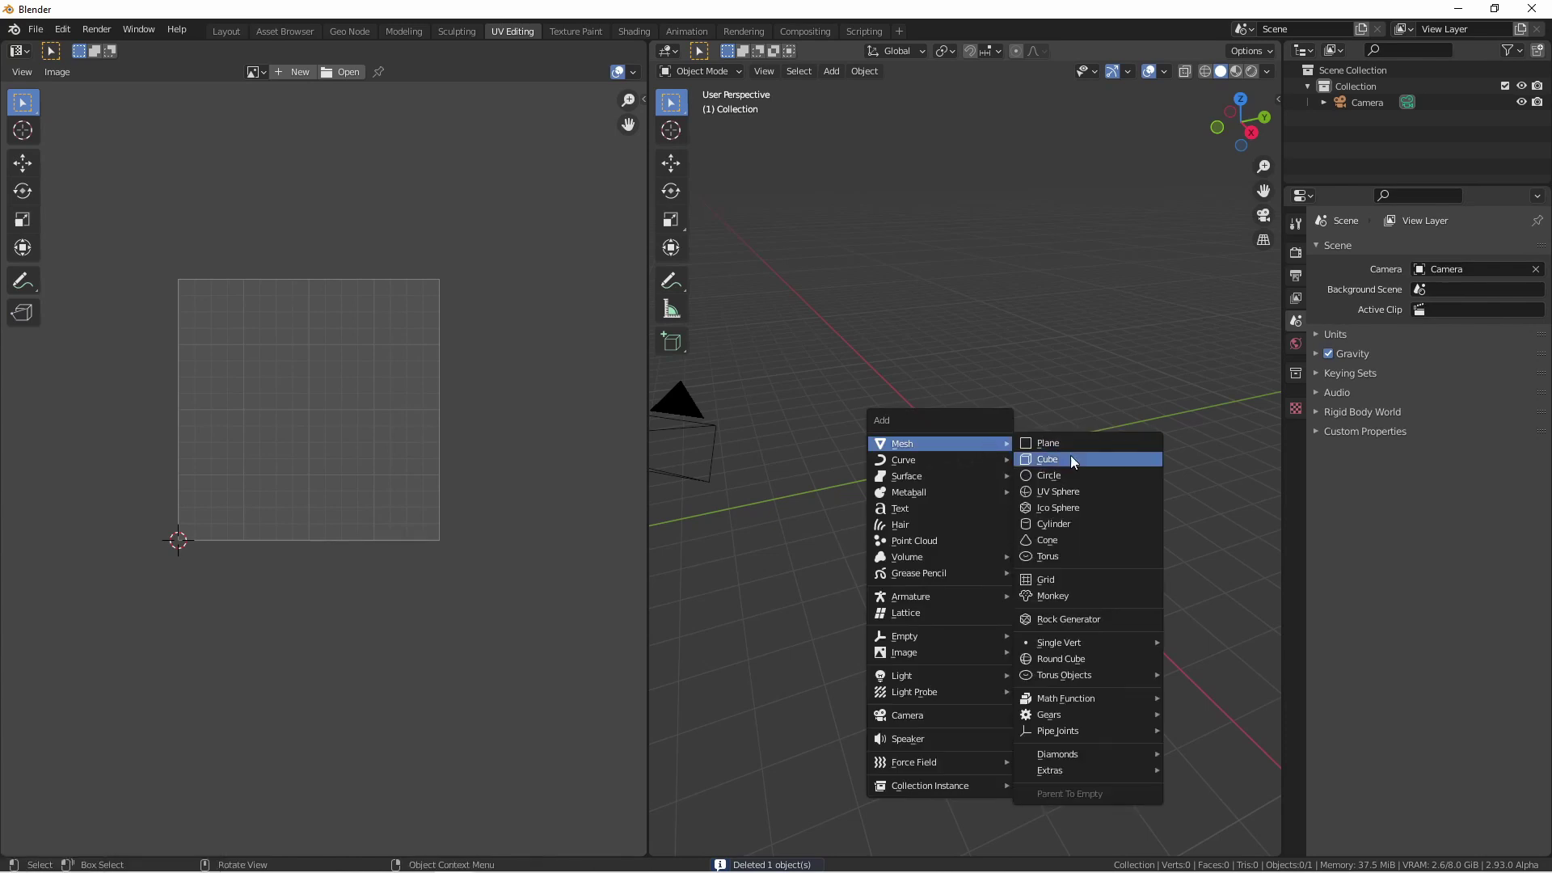
pyautogui.click(1108, 507)
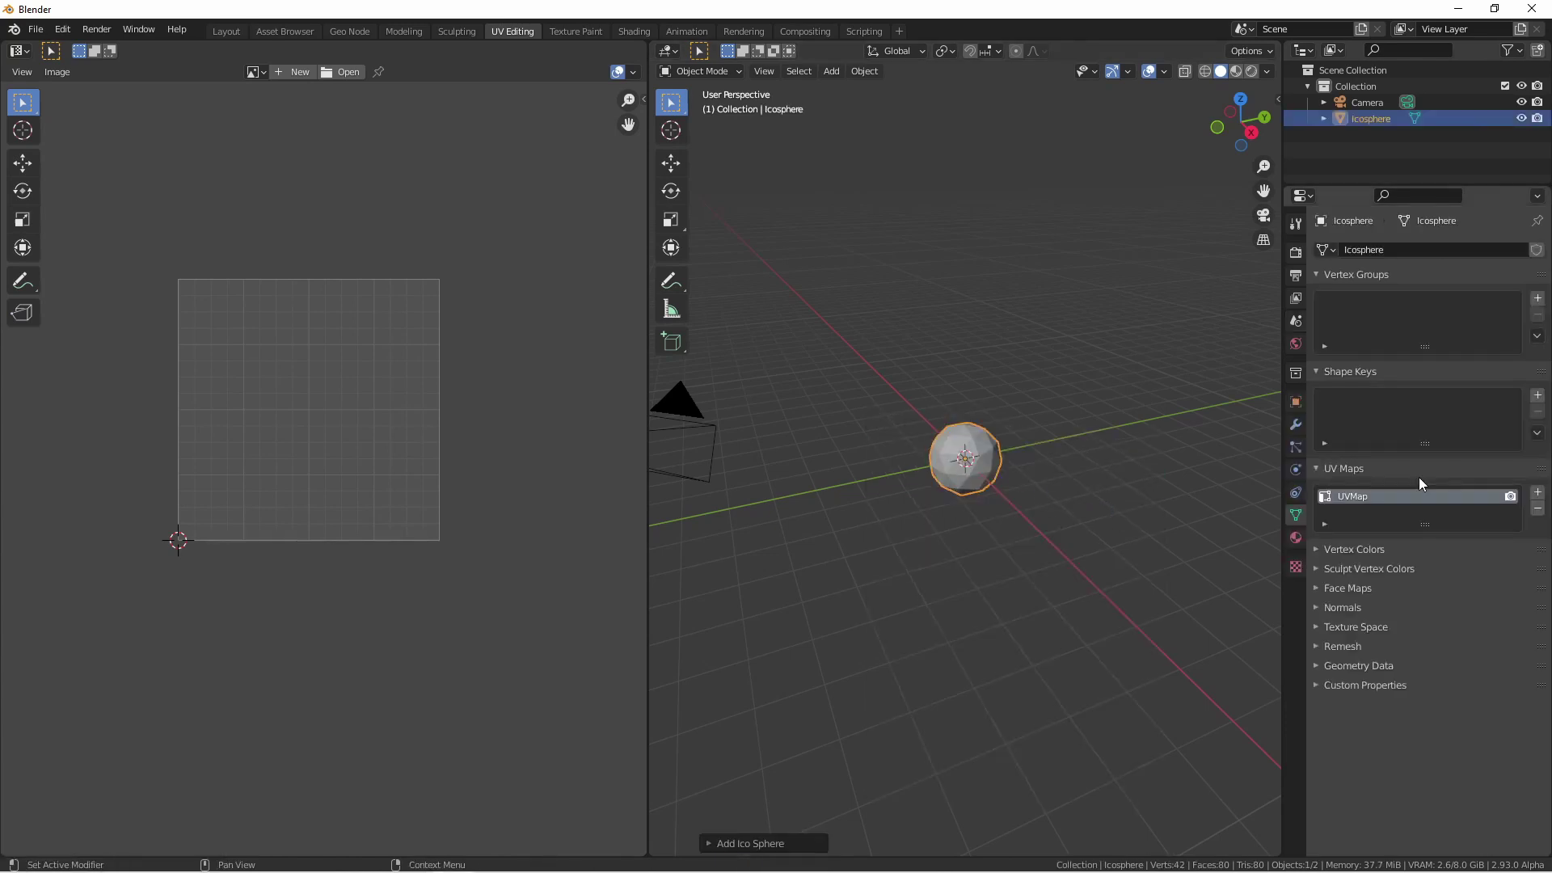
# Step: Remove the icosphere's default UV map, then Unwrap the whole mesh in Edit Mode
pyautogui.click(1537, 508)
pyautogui.press('Tab')
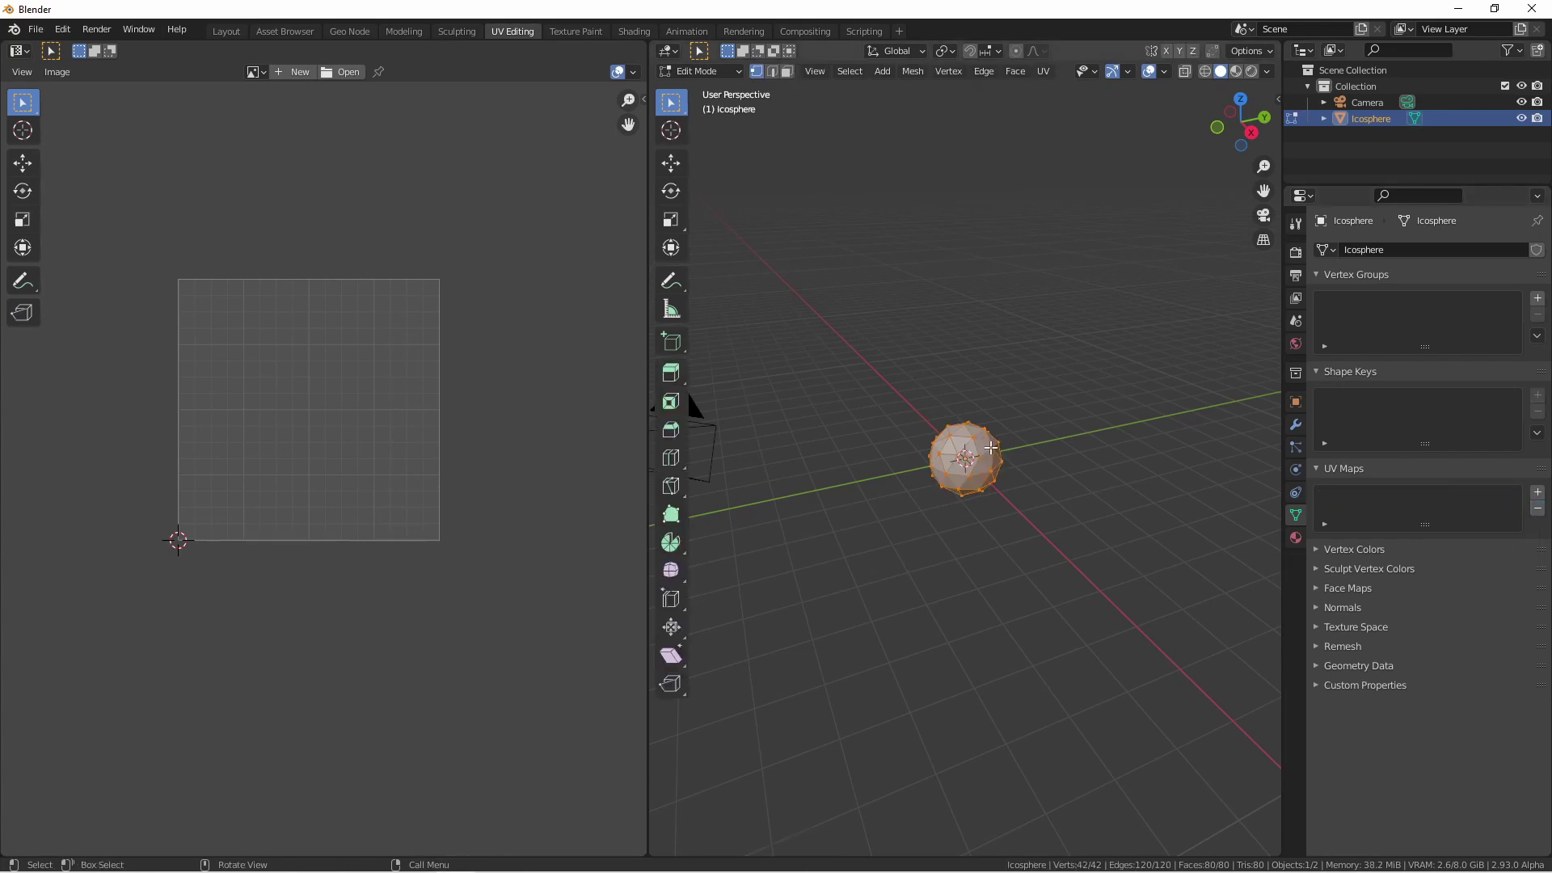
pyautogui.press('u')
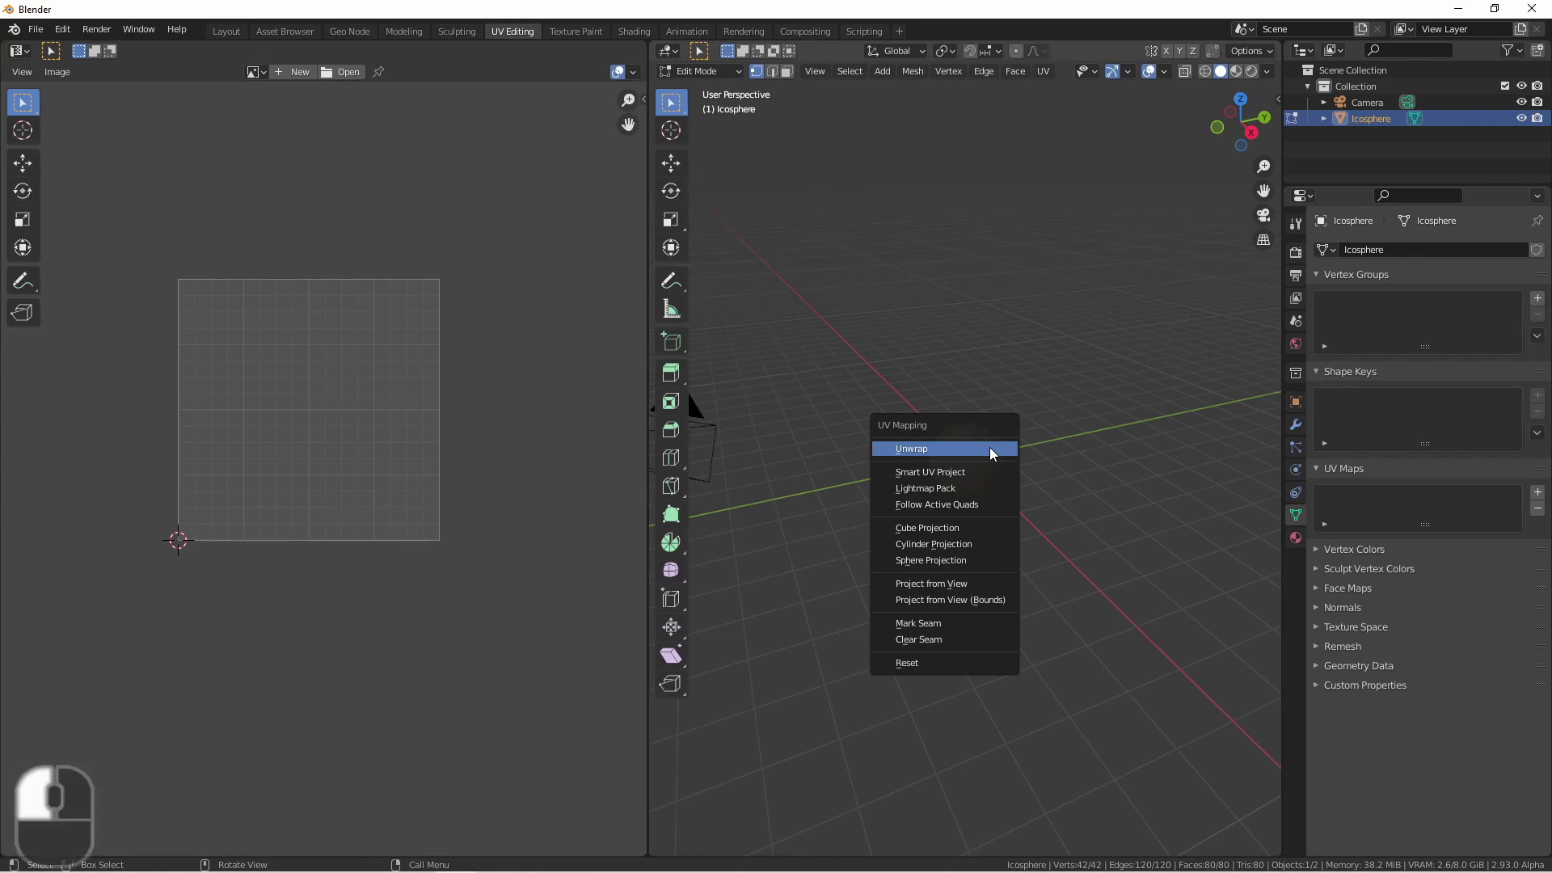
pyautogui.click(989, 448)
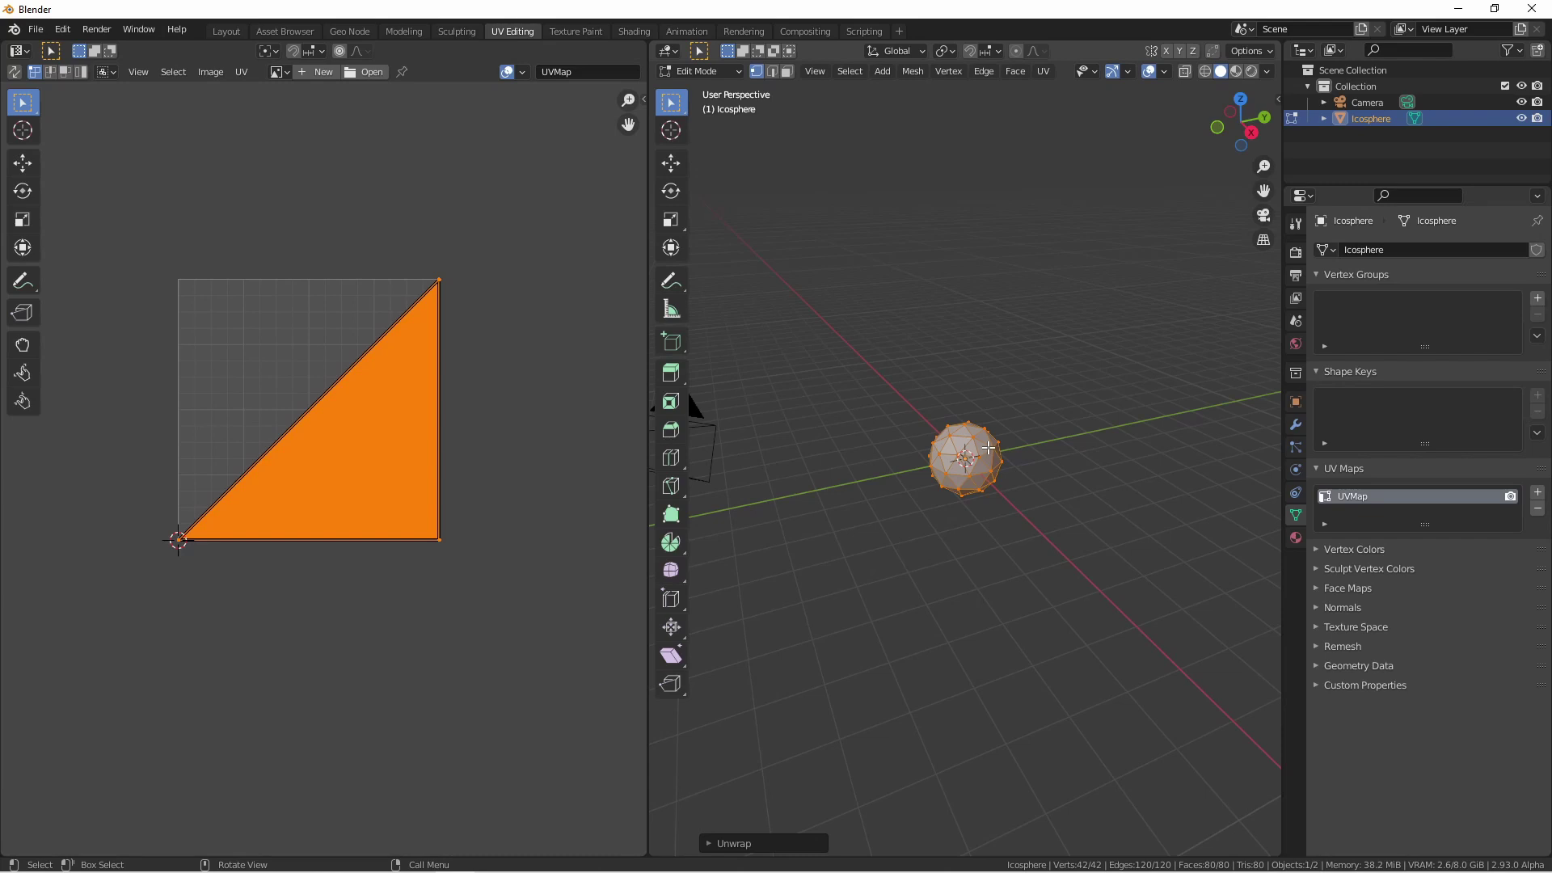
# Step: Mark two icosphere edges as a seam and unwrap the whole mesh
pyautogui.click(772, 73)
pyautogui.scroll(8, 930, 452)
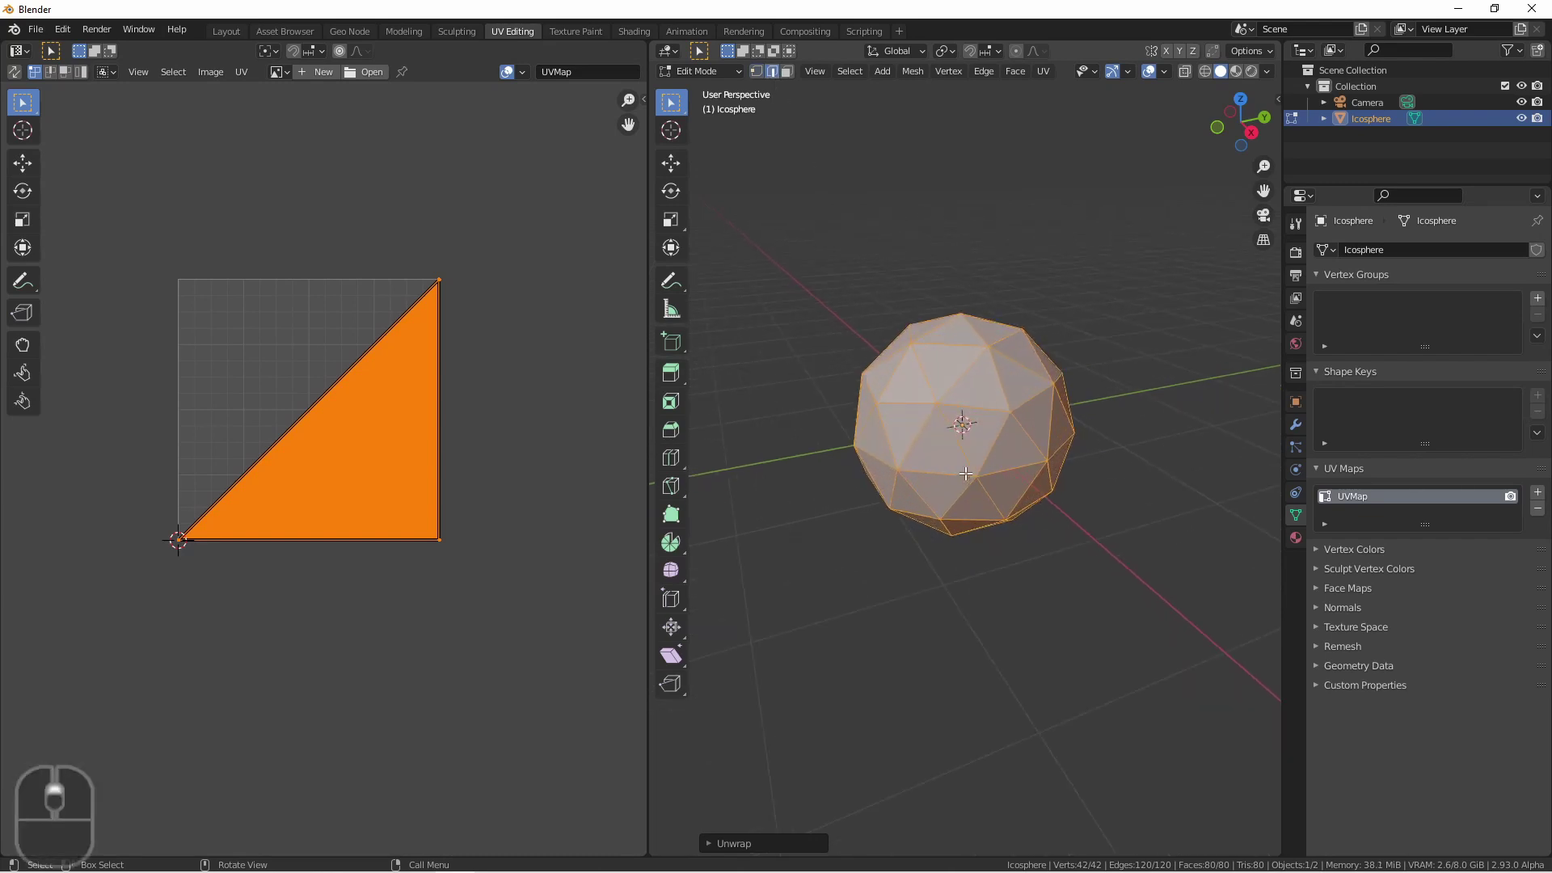
pyautogui.click(892, 450)
pyautogui.keyDown('shift'); pyautogui.click(877, 475); pyautogui.keyUp('shift')
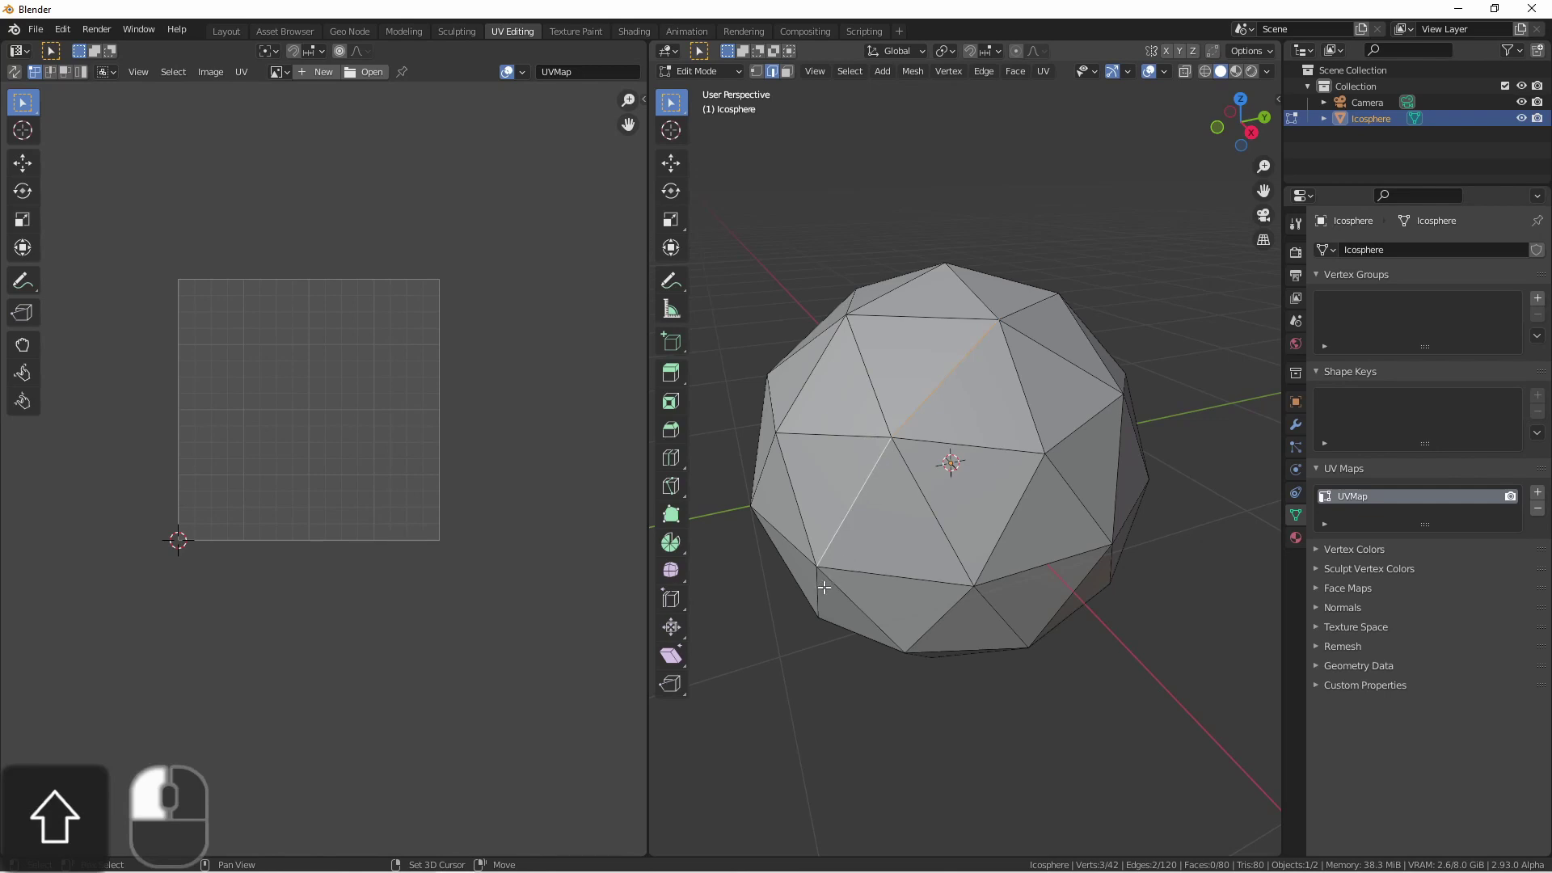
pyautogui.rightClick(866, 464)
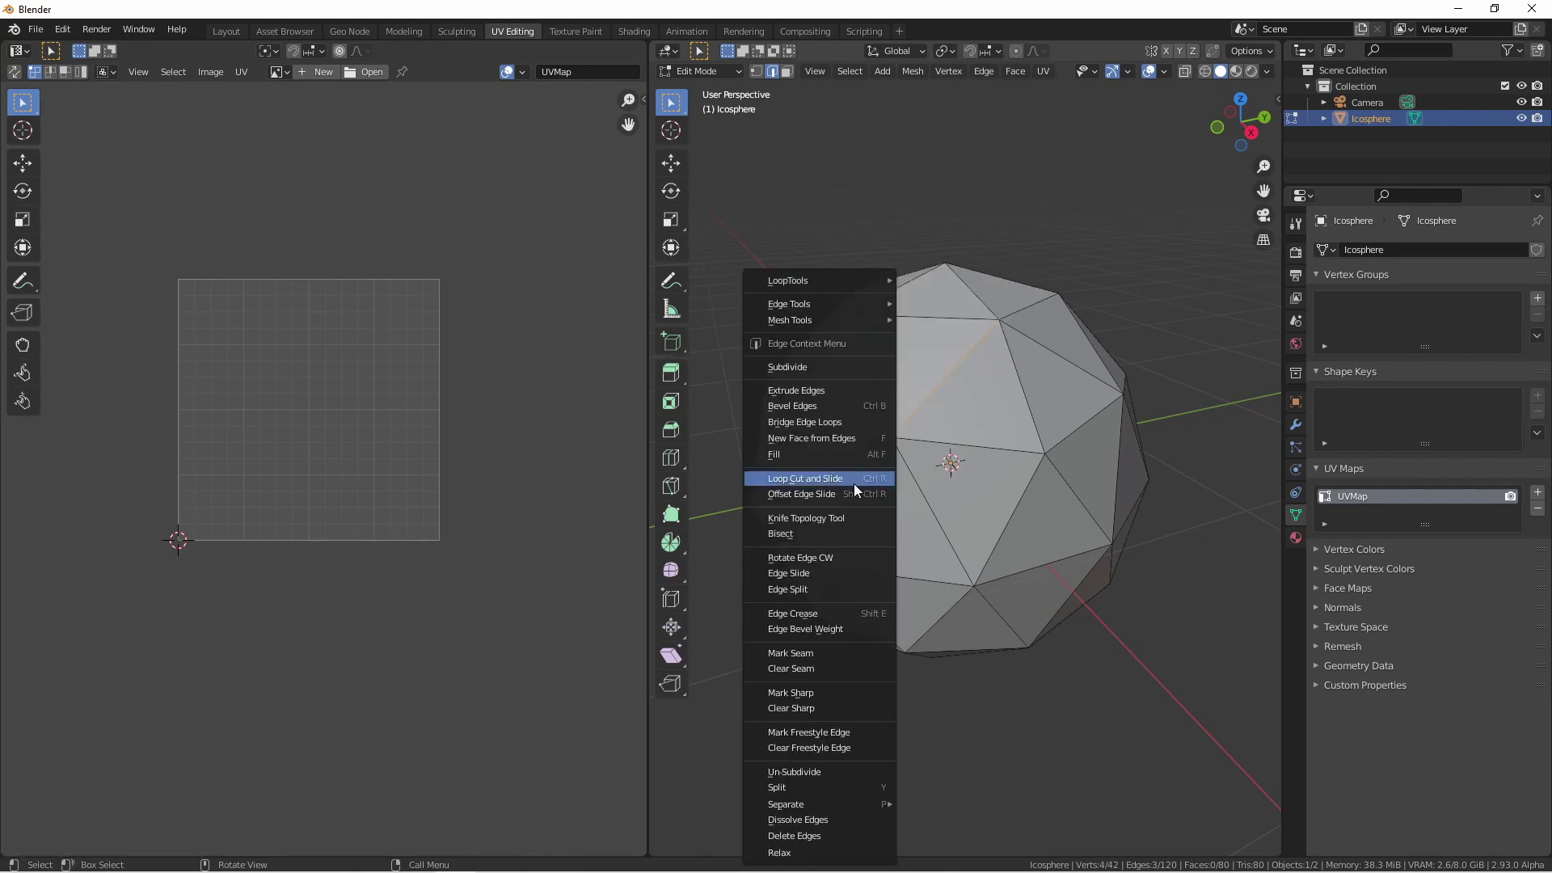
pyautogui.click(829, 655)
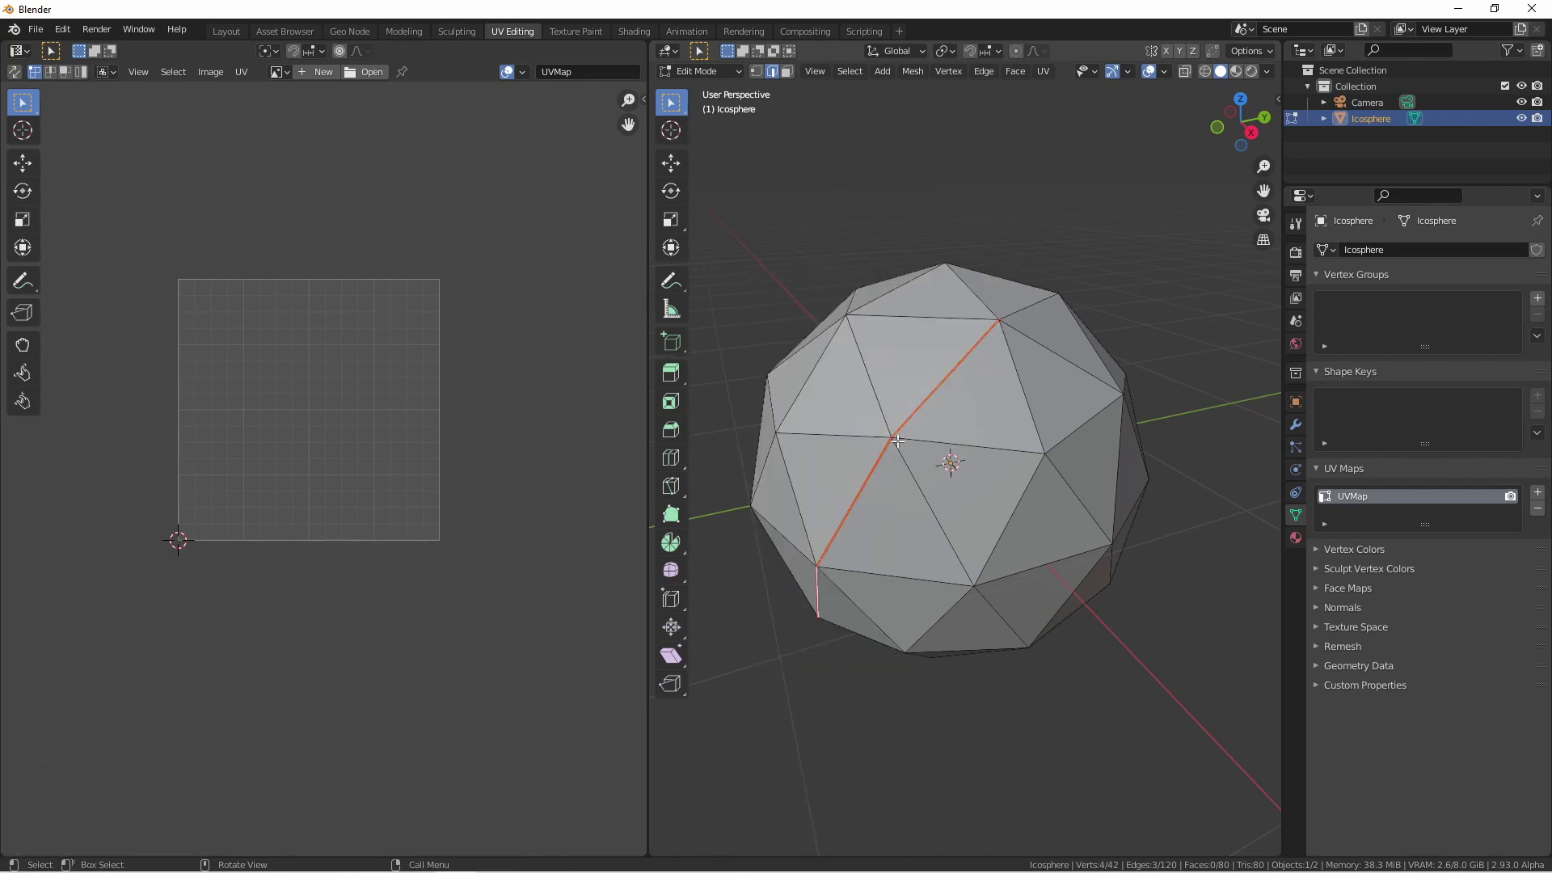
pyautogui.press('a')
pyautogui.press('u')
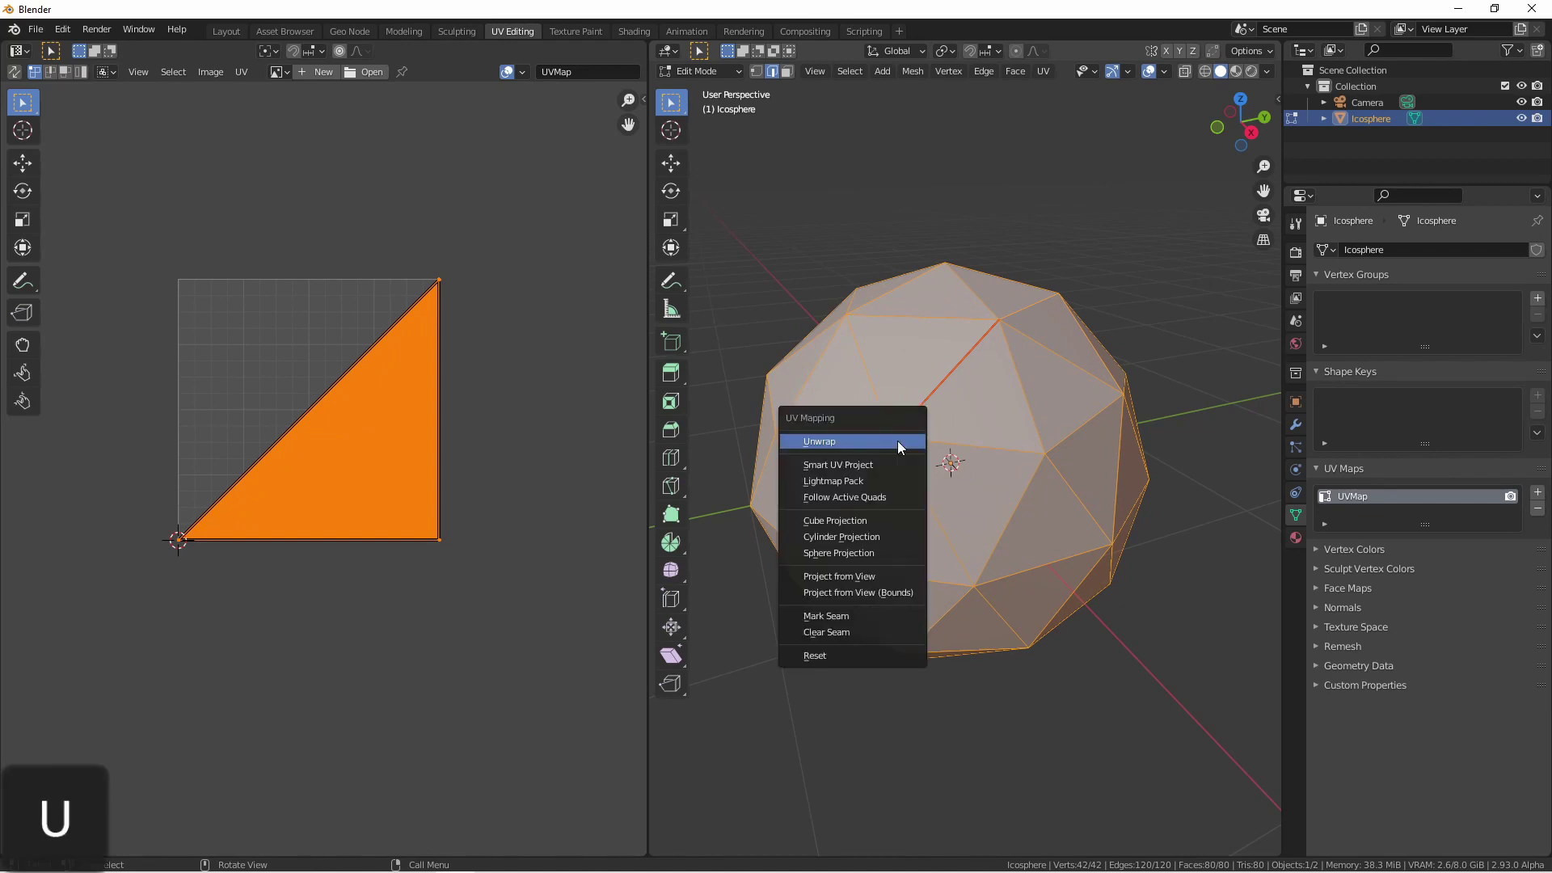
pyautogui.click(897, 441)
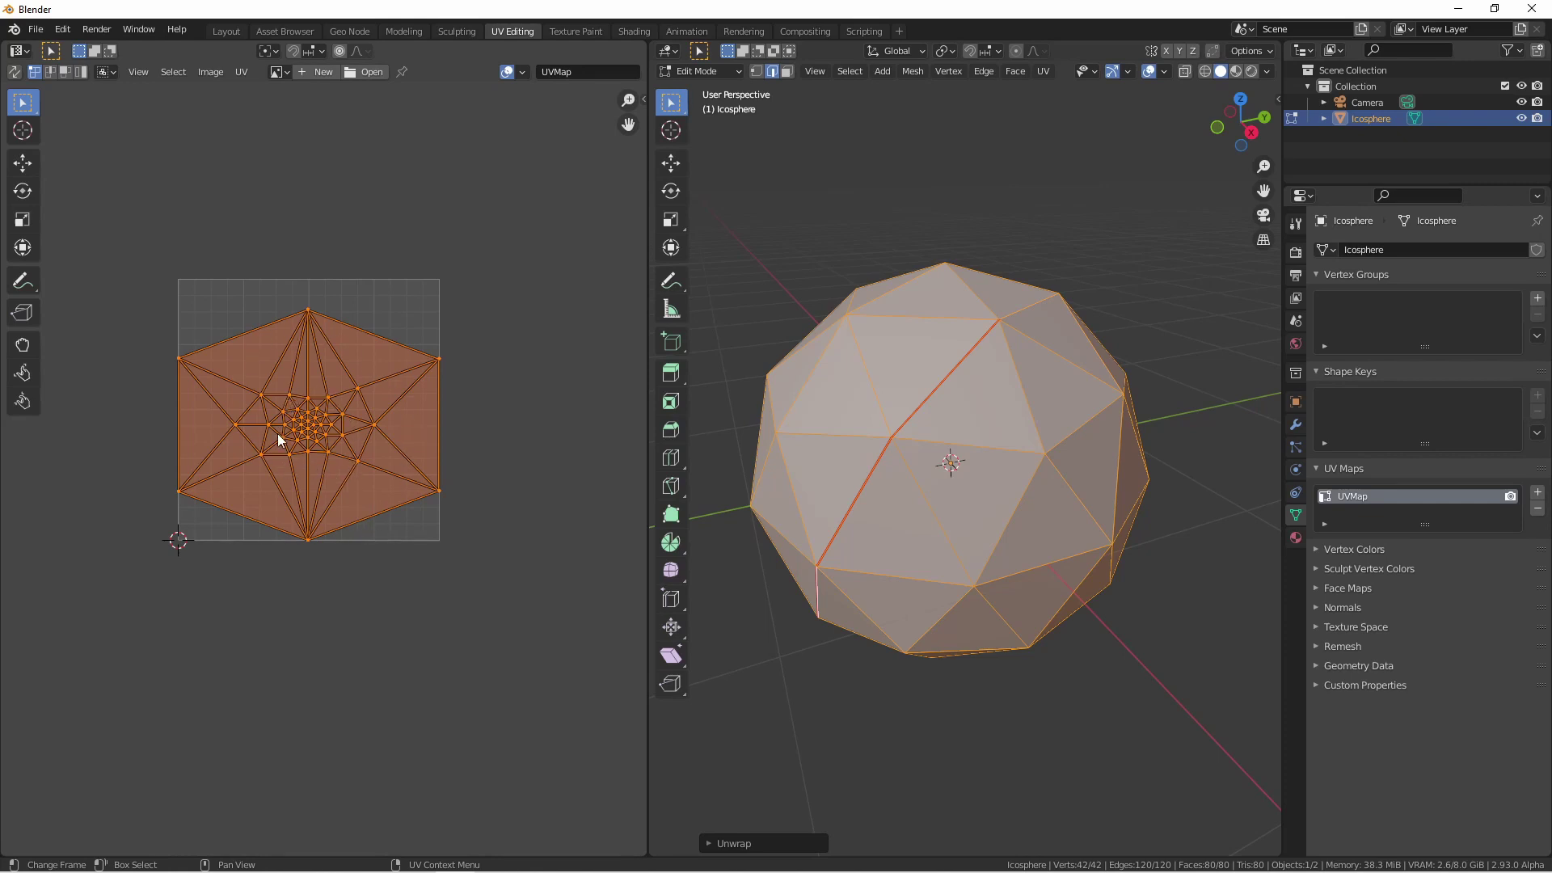
# Step: Select an edge loop around the sphere and unwrap the whole mesh again
pyautogui.moveTo(929, 380); pyautogui.dragTo(845, 374, button='middle')
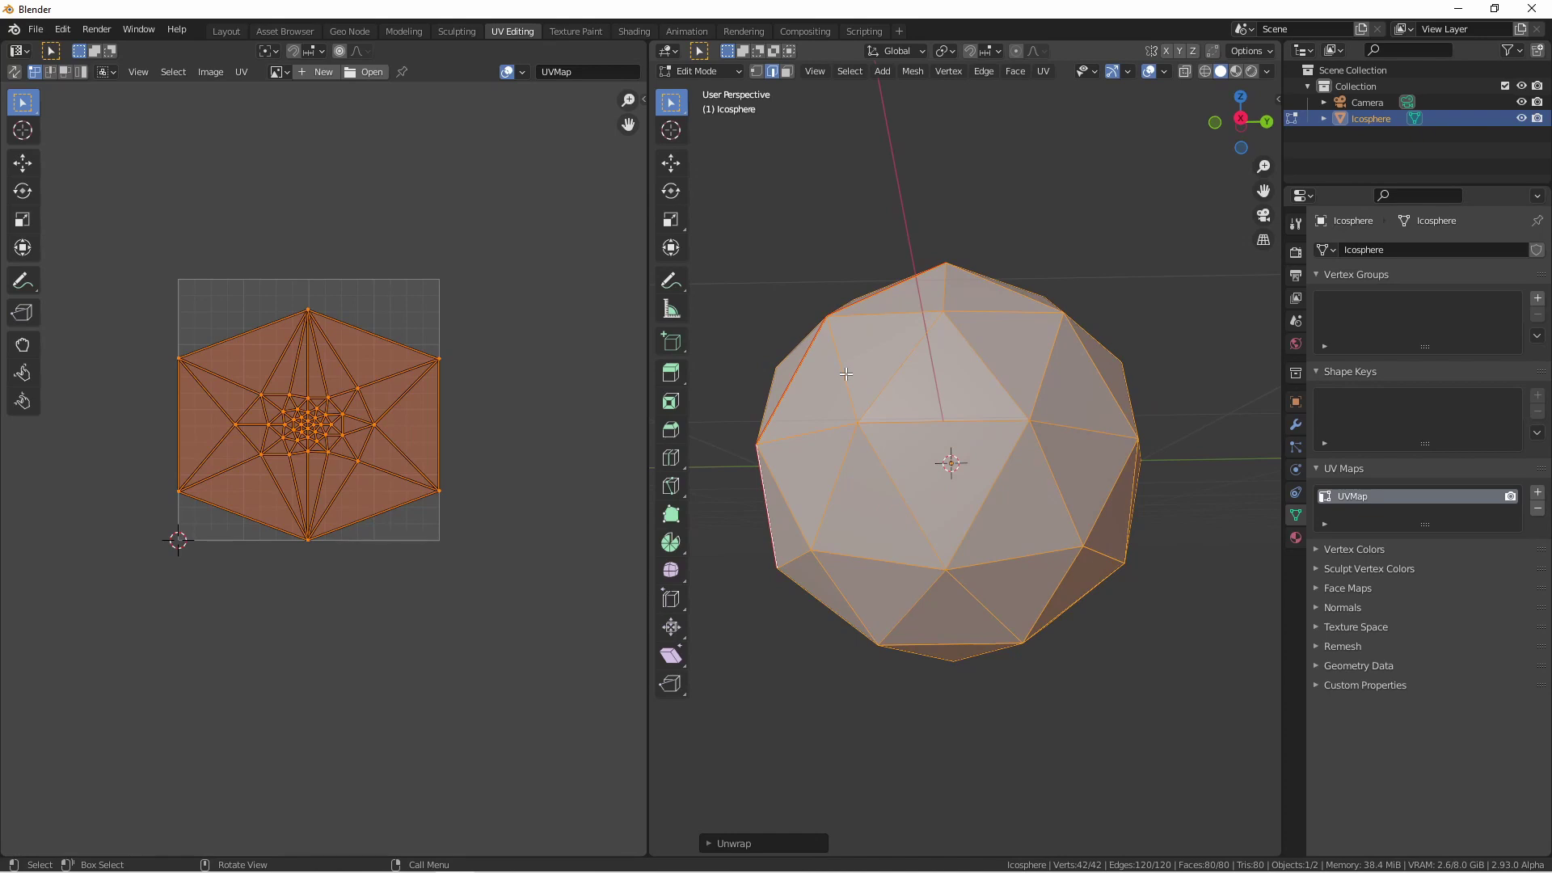
pyautogui.click(846, 373)
pyautogui.keyDown('shift'); pyautogui.click(938, 421); pyautogui.keyUp('shift')
pyautogui.moveTo(938, 421); pyautogui.dragTo(952, 464, button='middle')
pyautogui.press('a')
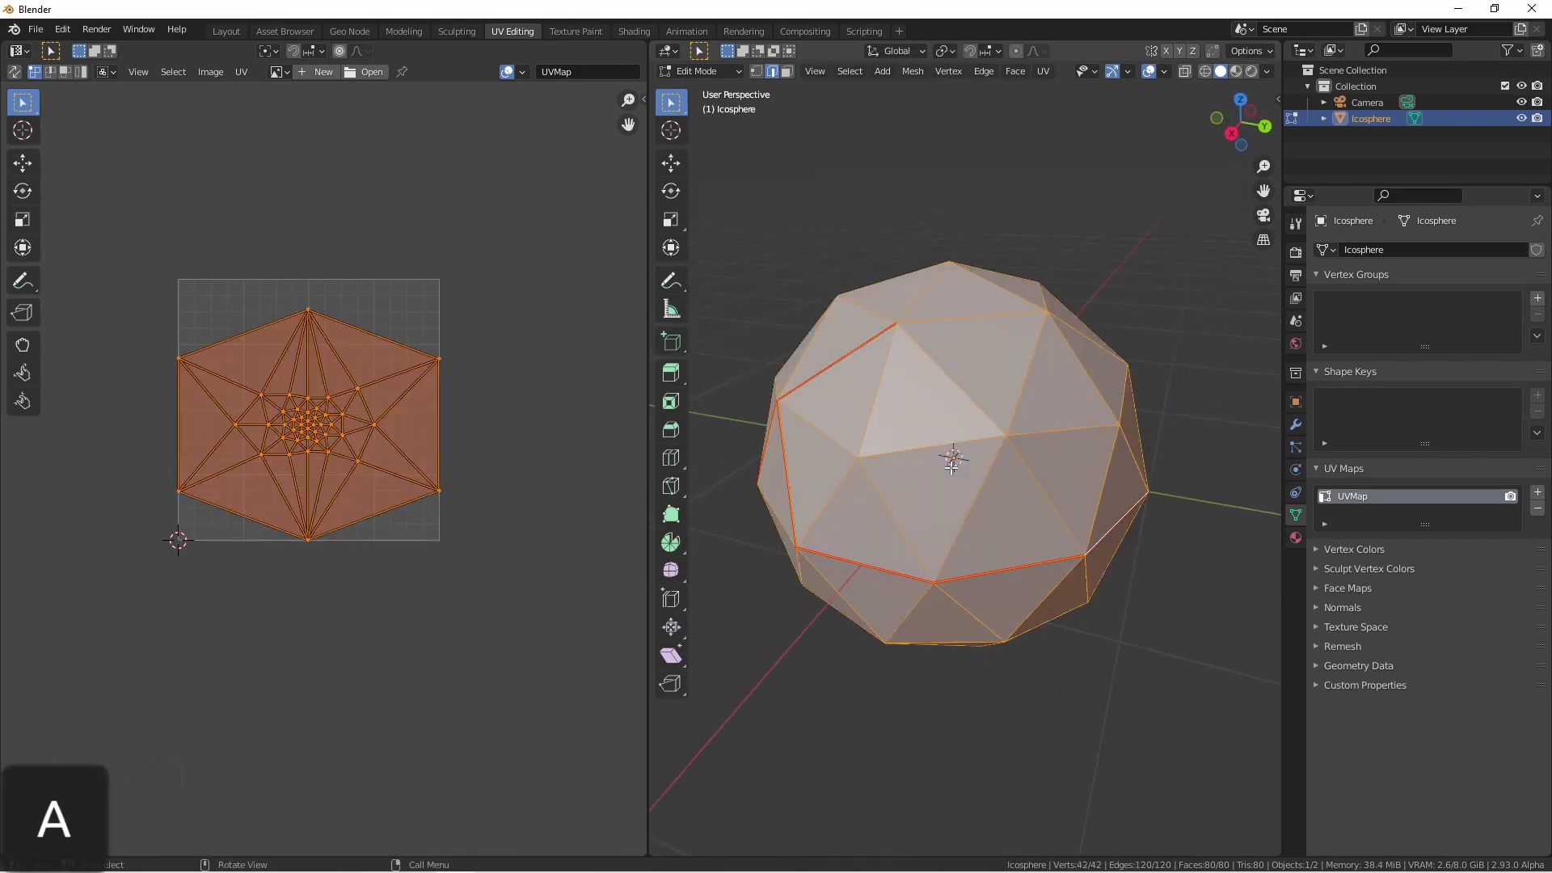
pyautogui.press('u')
pyautogui.click(950, 463)
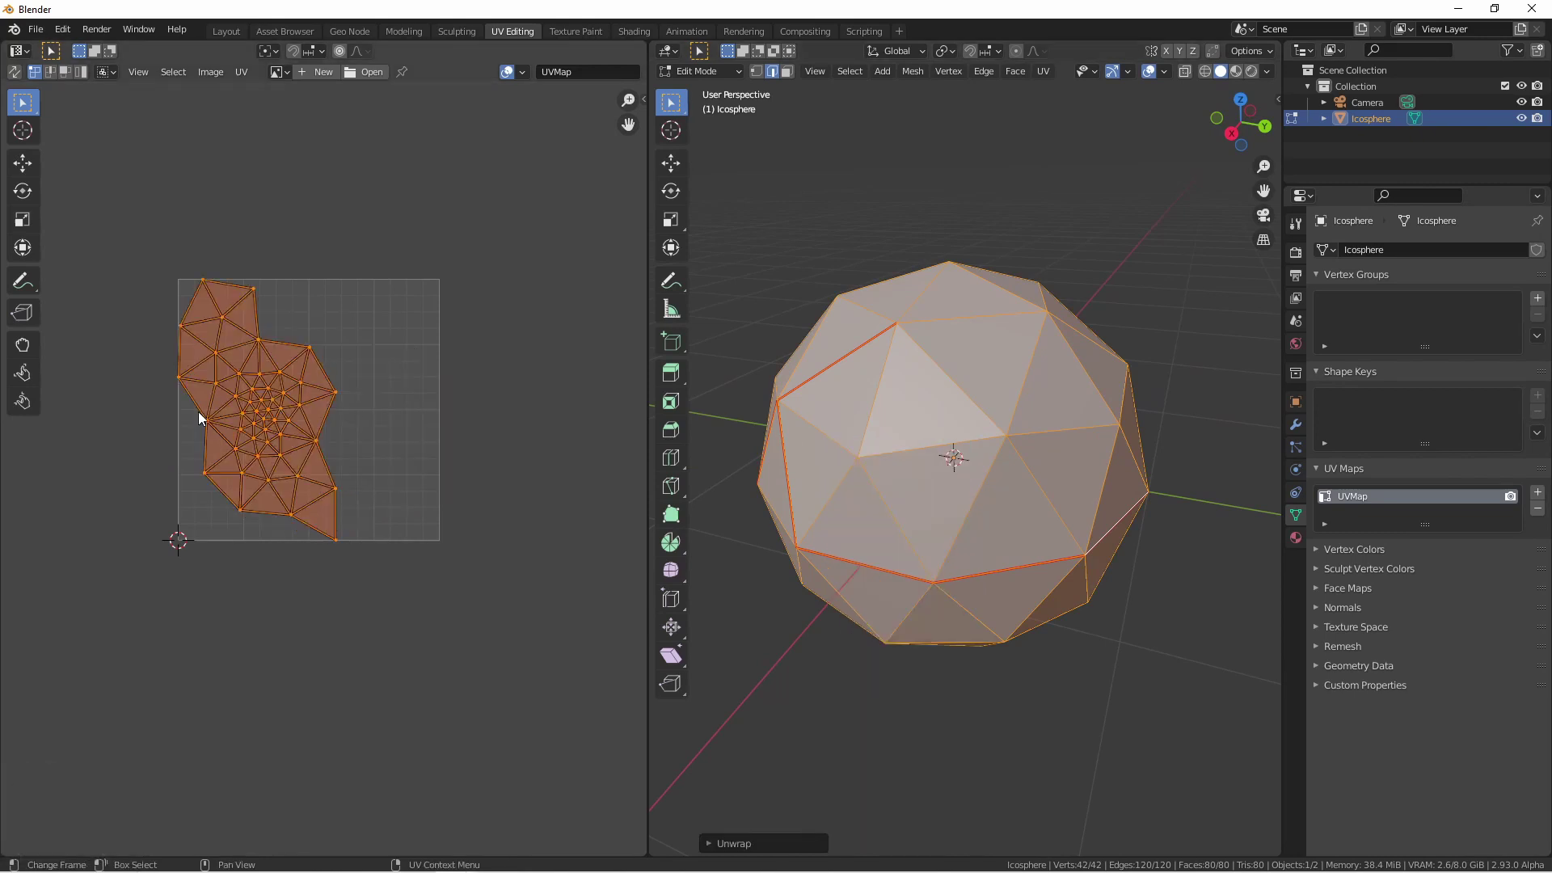
# Step: Clear the seams from the selected edges
pyautogui.rightClick(943, 440)
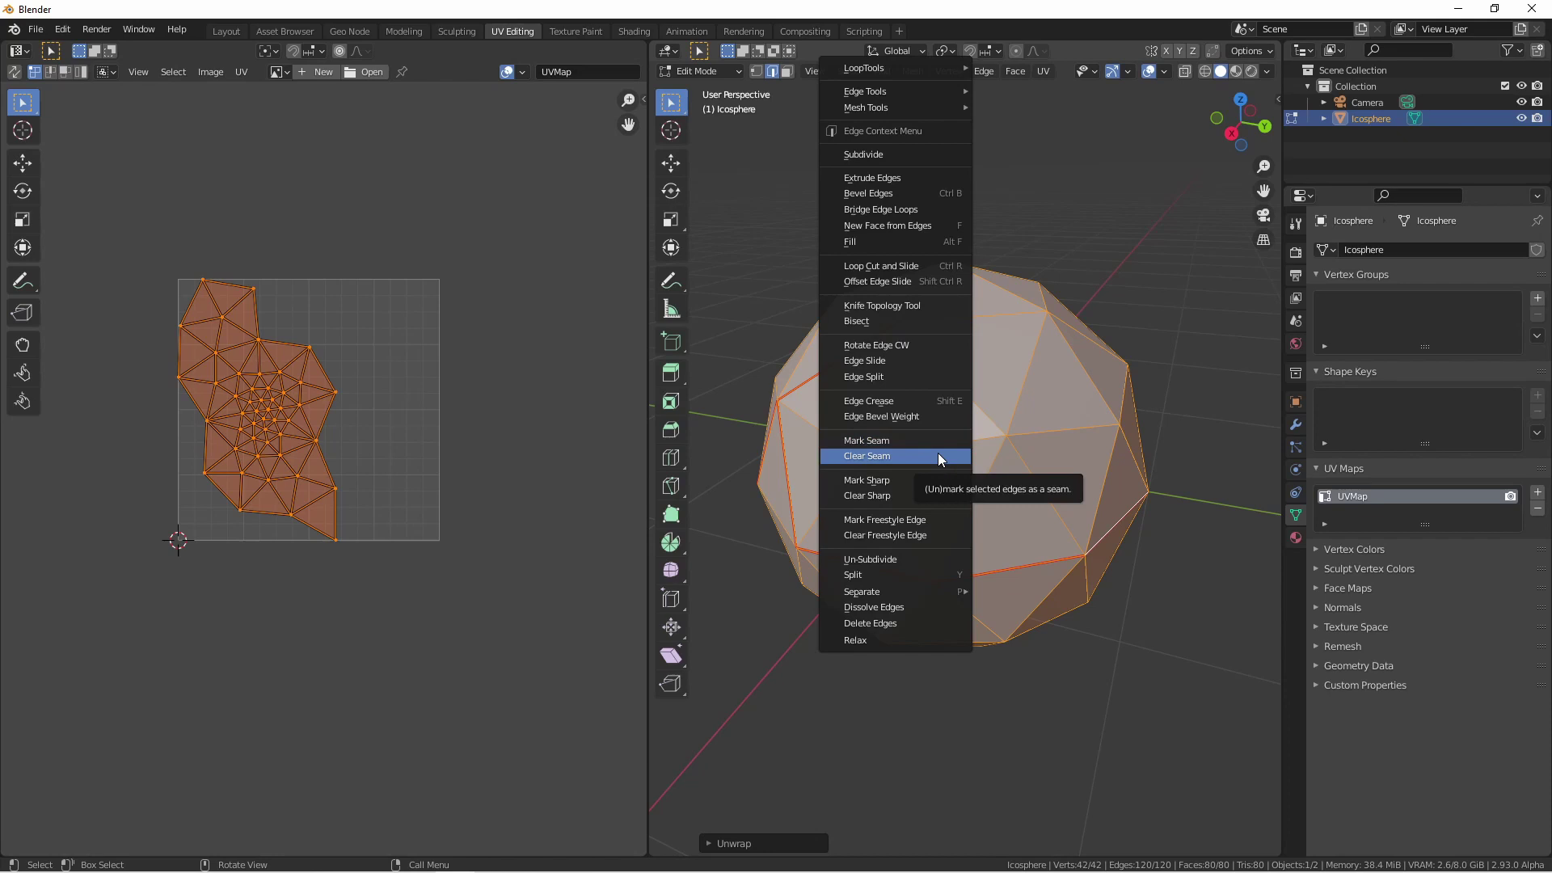
pyautogui.click(939, 458)
pyautogui.press('u')
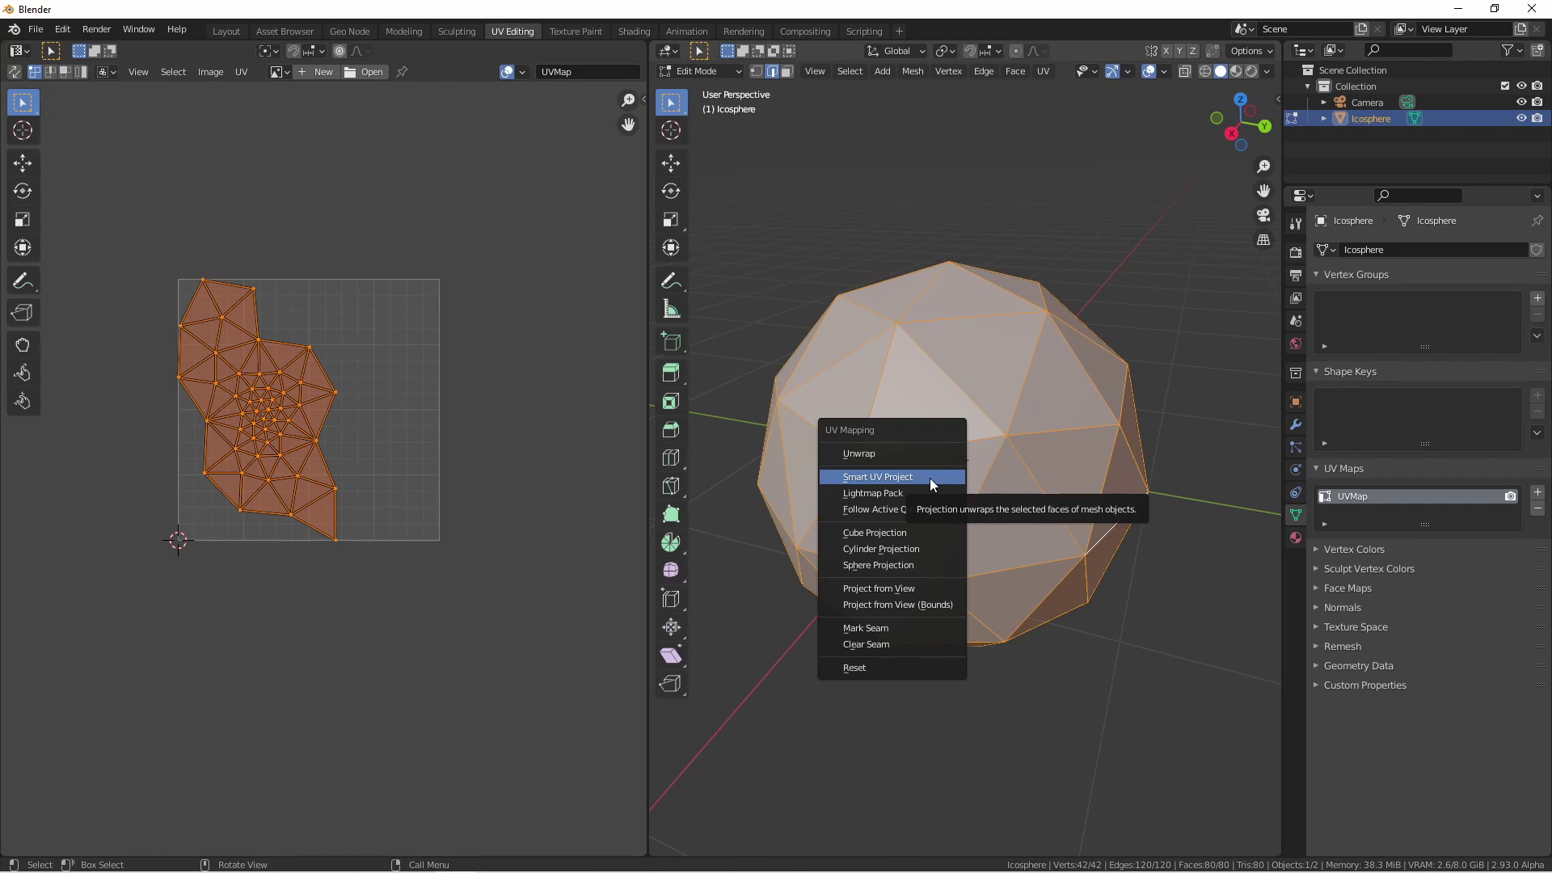
# Step: Smart UV Project the icosphere, then re-unwrap it with Lightmap Pack
pyautogui.click(929, 478)
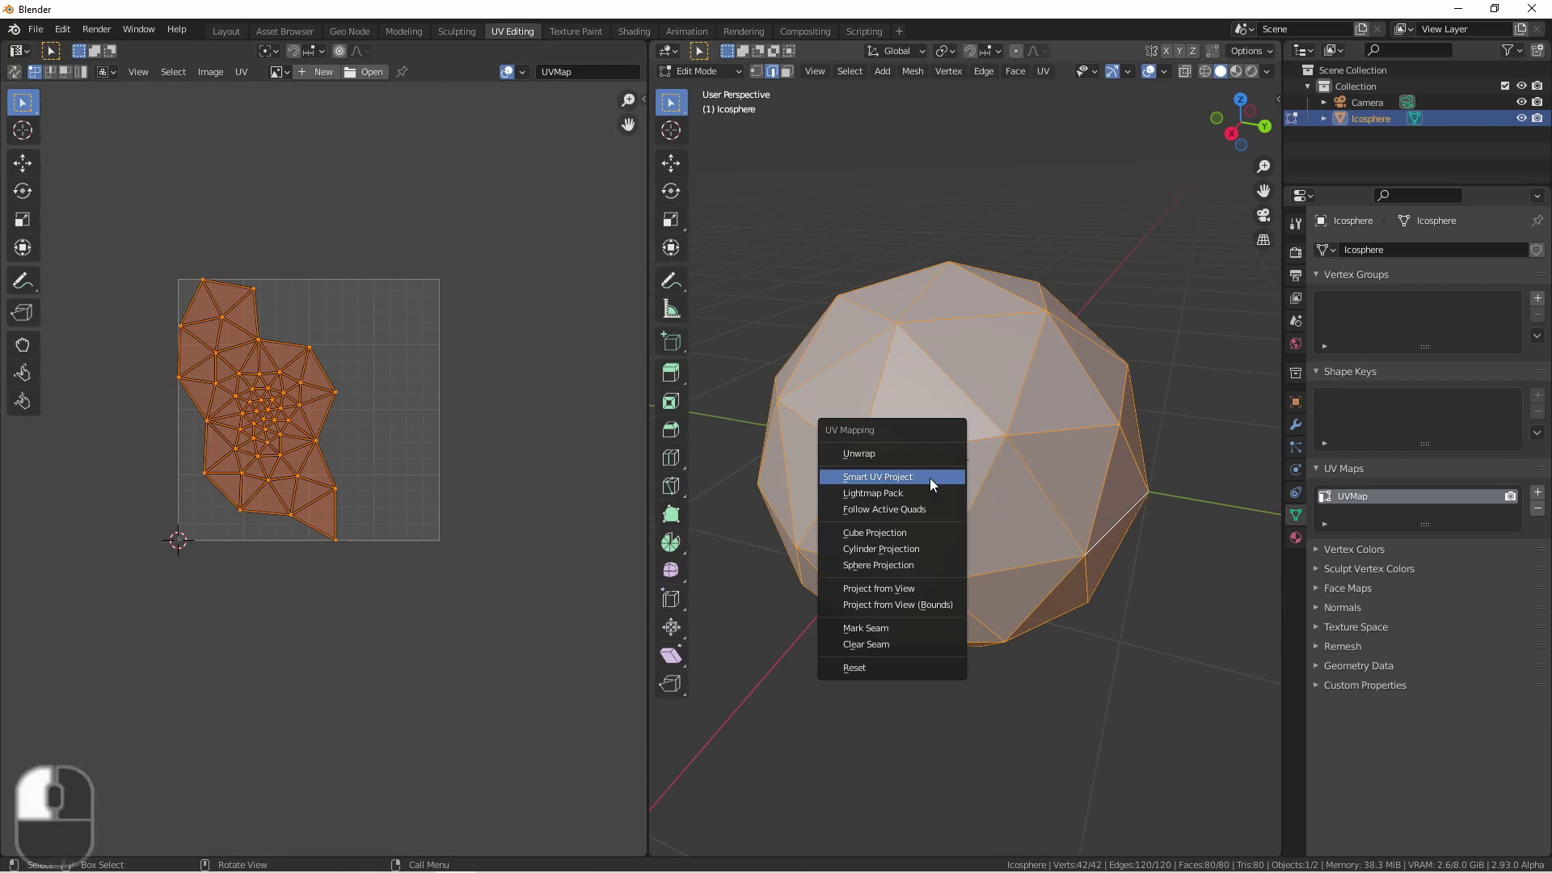
pyautogui.click(900, 609)
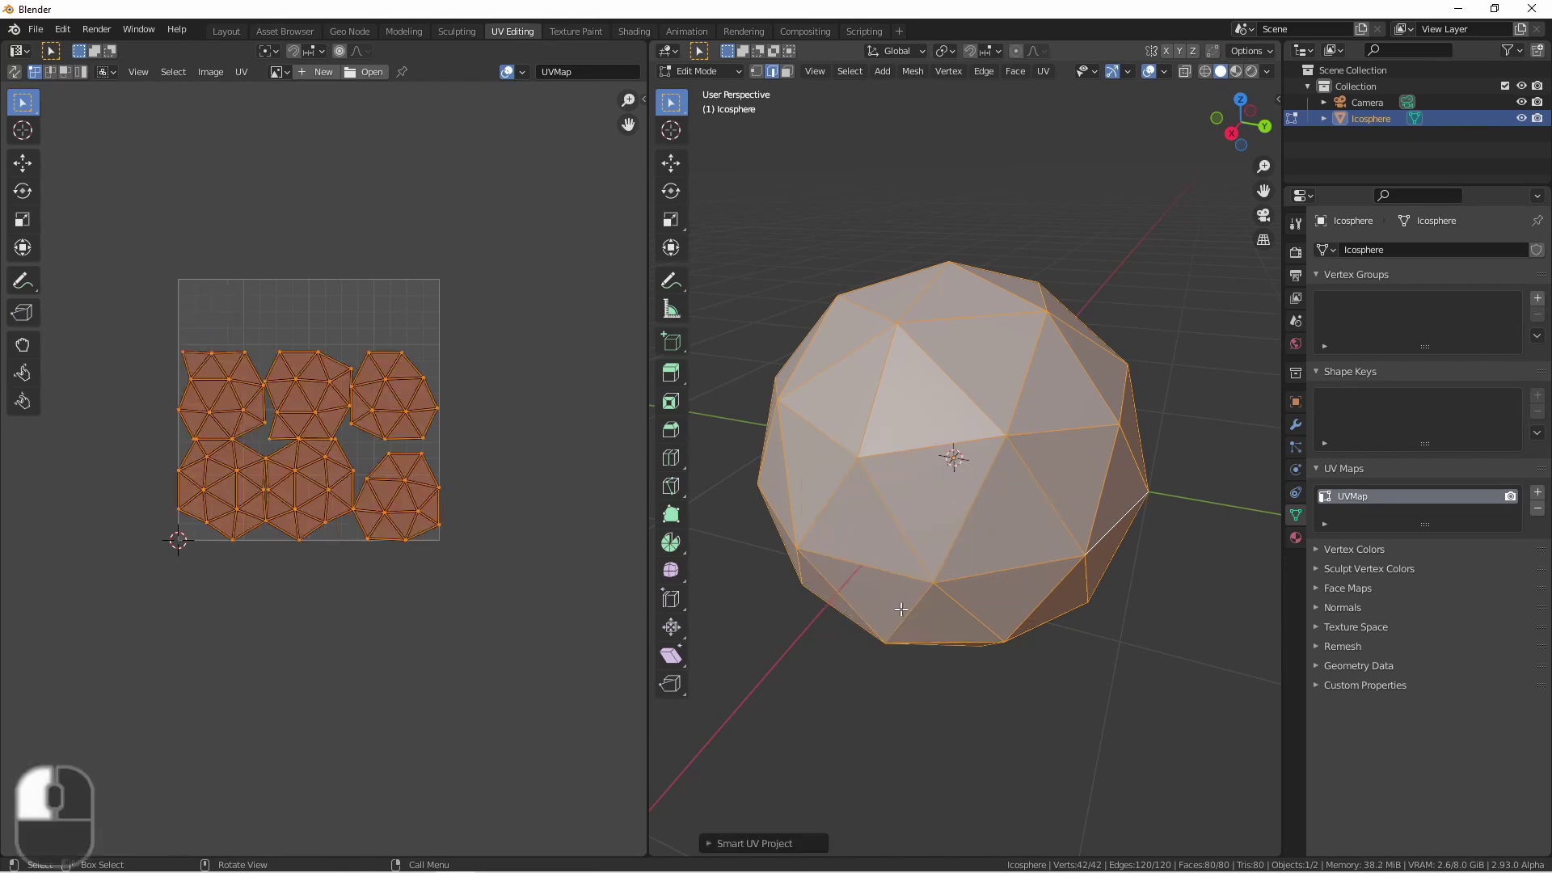
pyautogui.press('u')
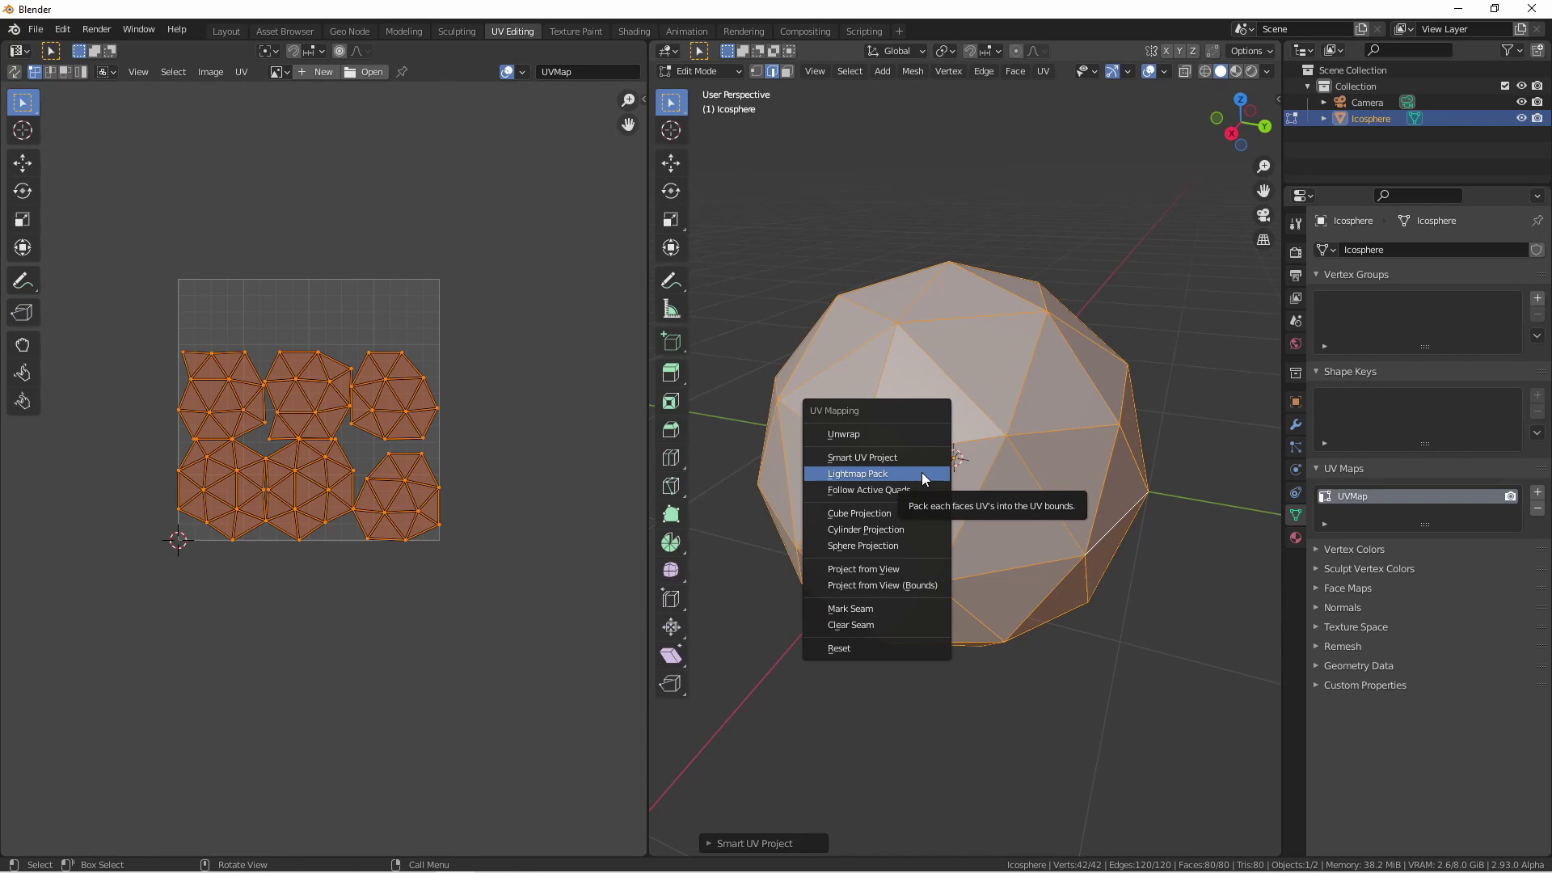
pyautogui.click(922, 472)
pyautogui.click(913, 637)
pyautogui.press('u')
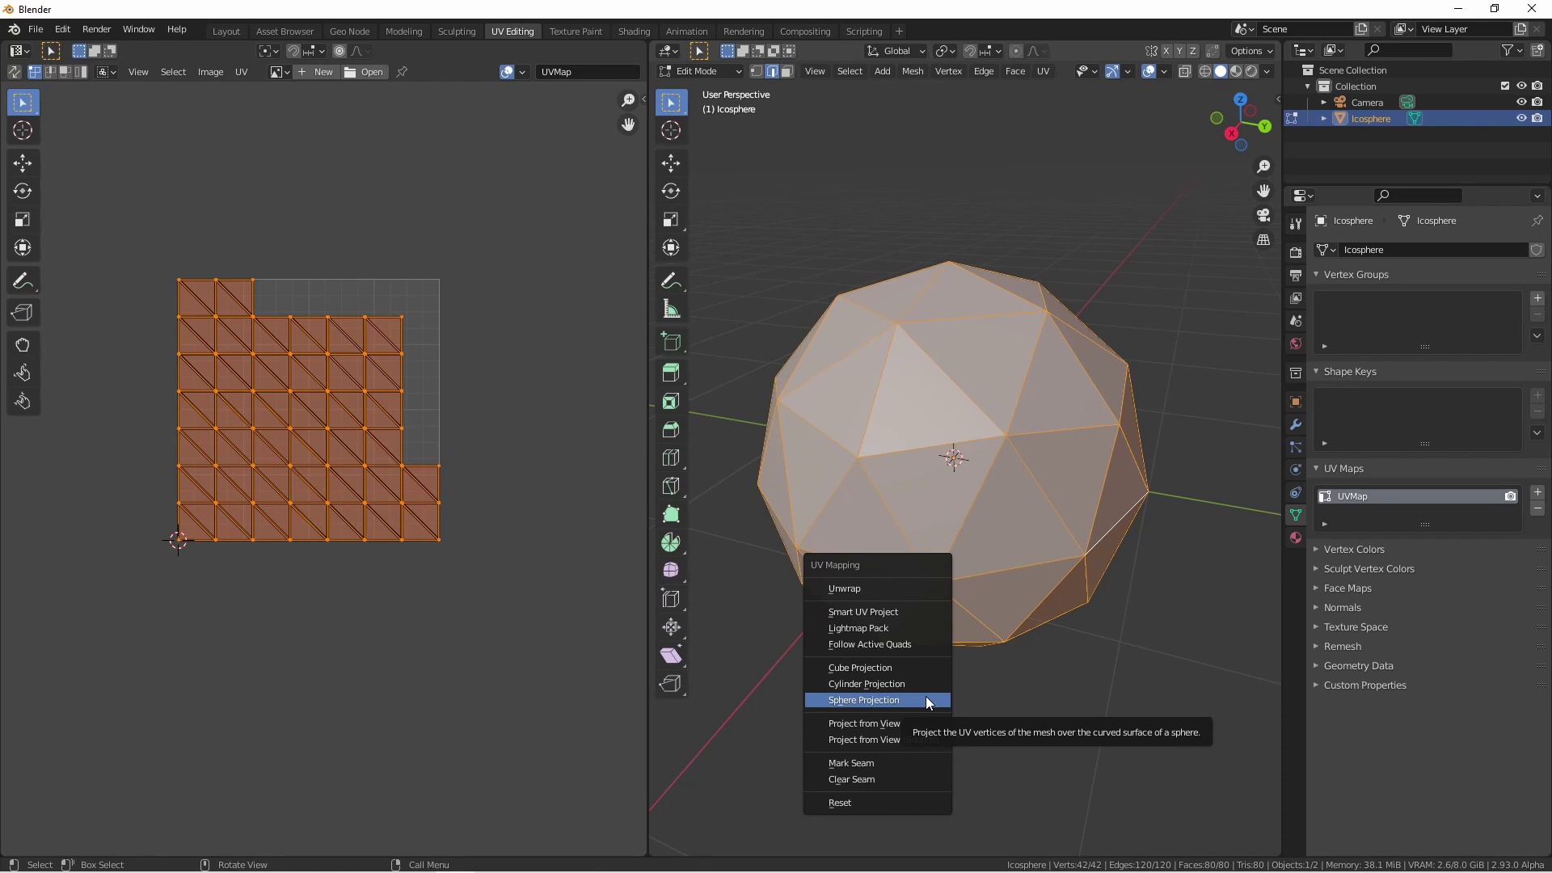
# Step: Apply Sphere Projection, then re-project the UVs with Project from View (Bounds)
pyautogui.click(914, 723)
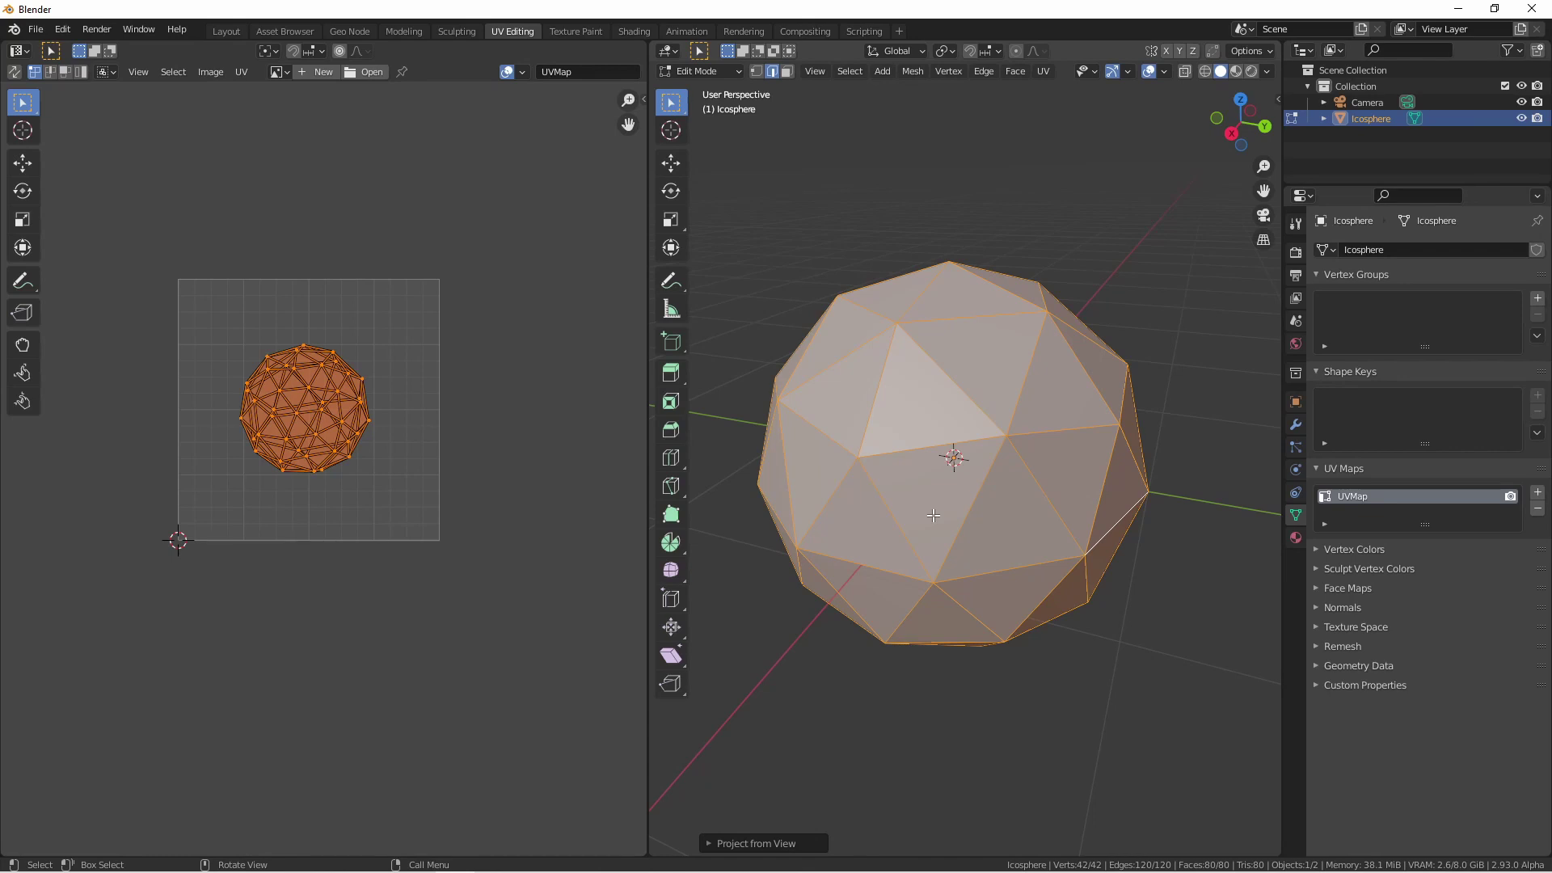
pyautogui.press('u')
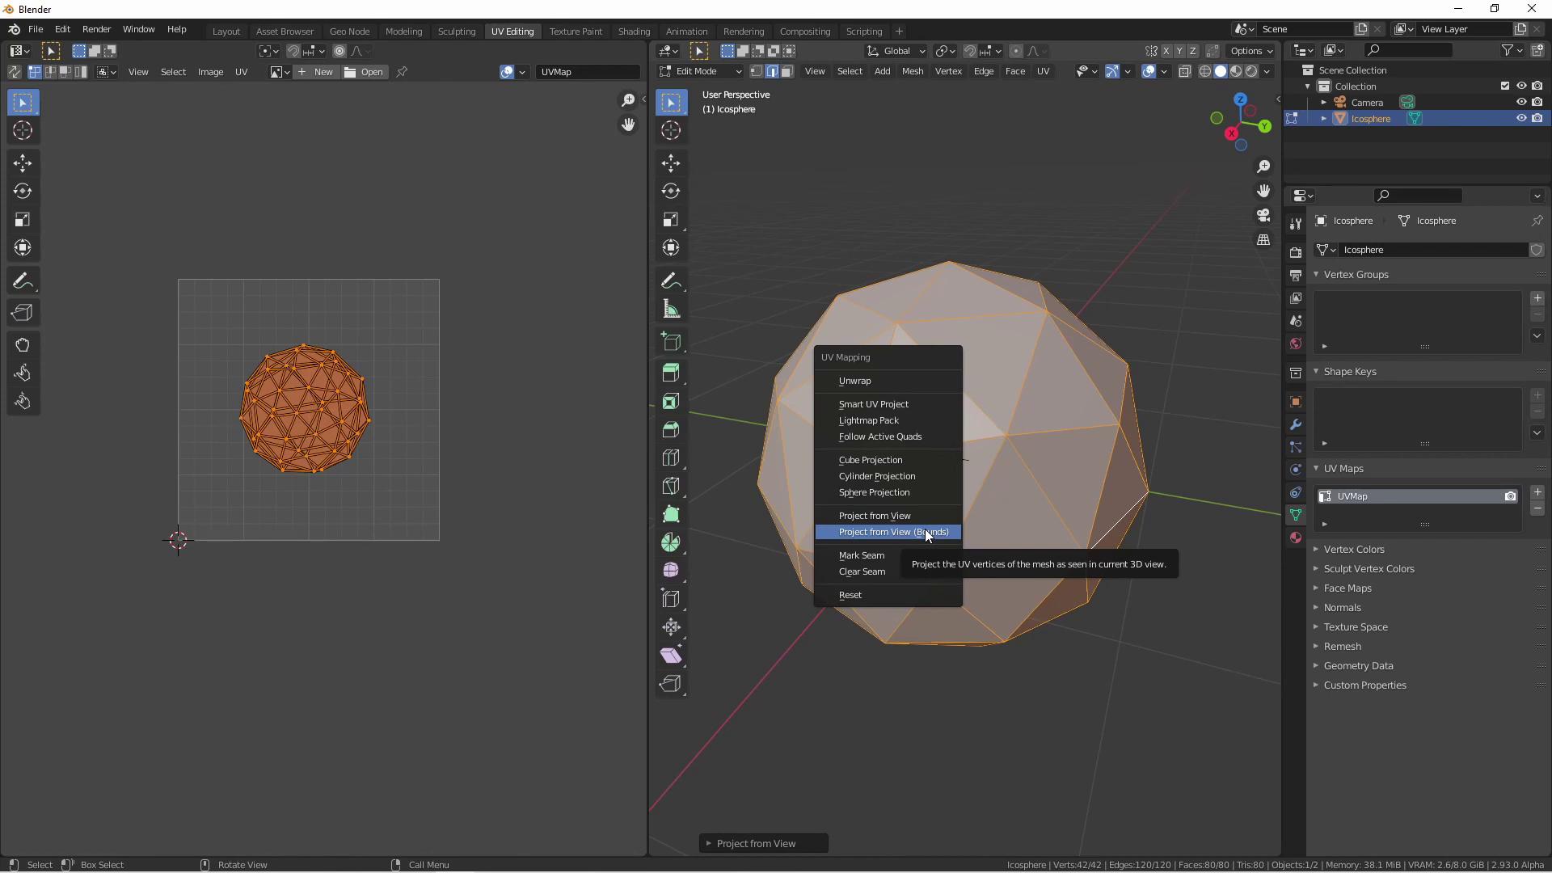
pyautogui.click(927, 533)
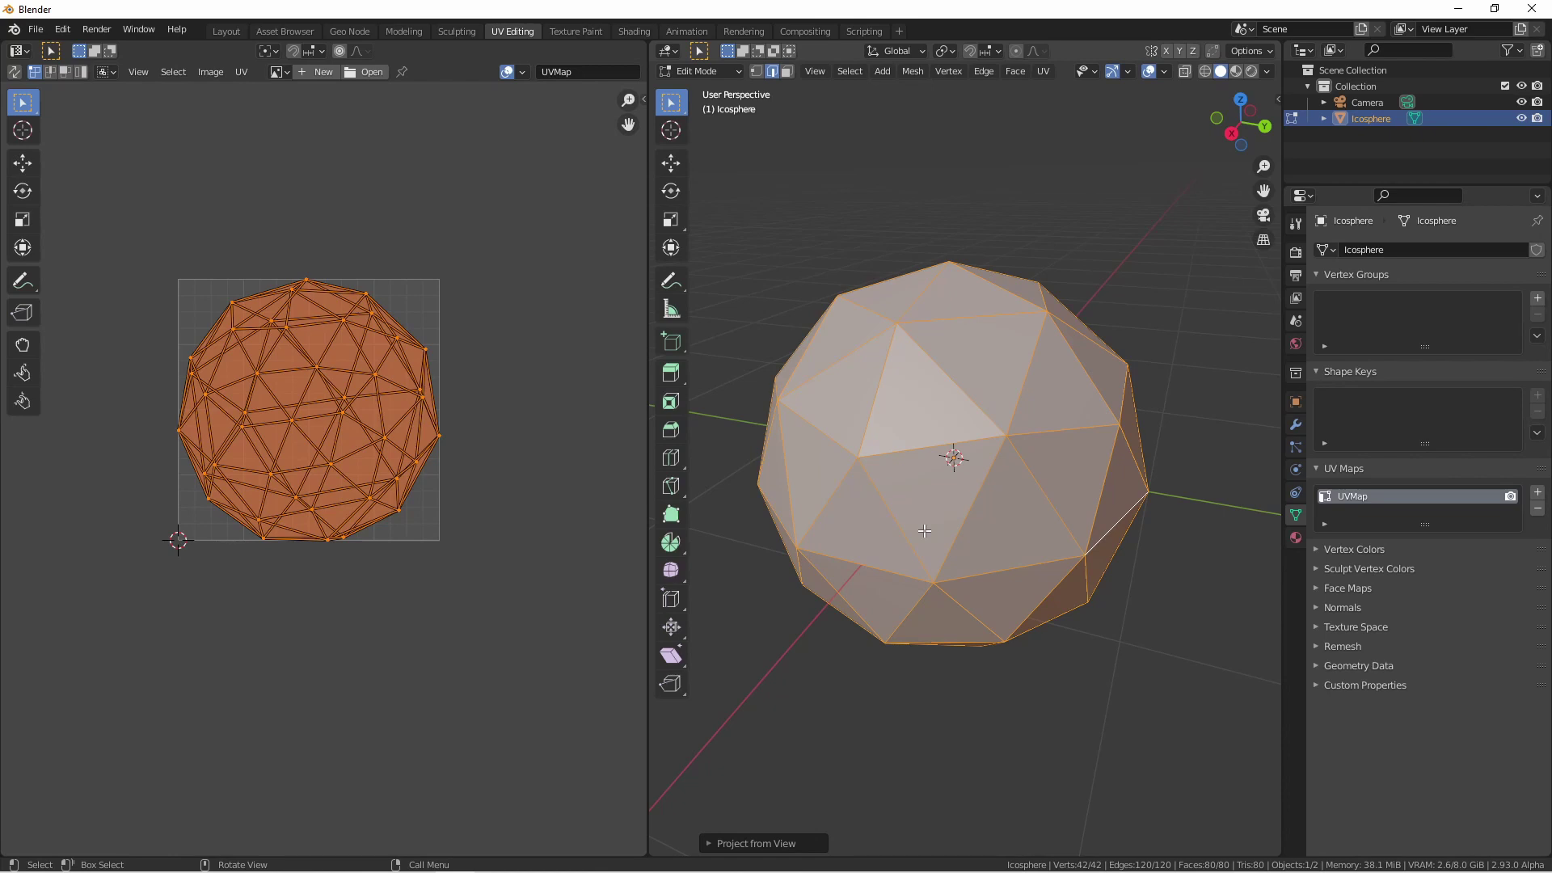
# Step: In face select mode, unwrap only a patch of five faces
pyautogui.press('3')
pyautogui.click(919, 524)
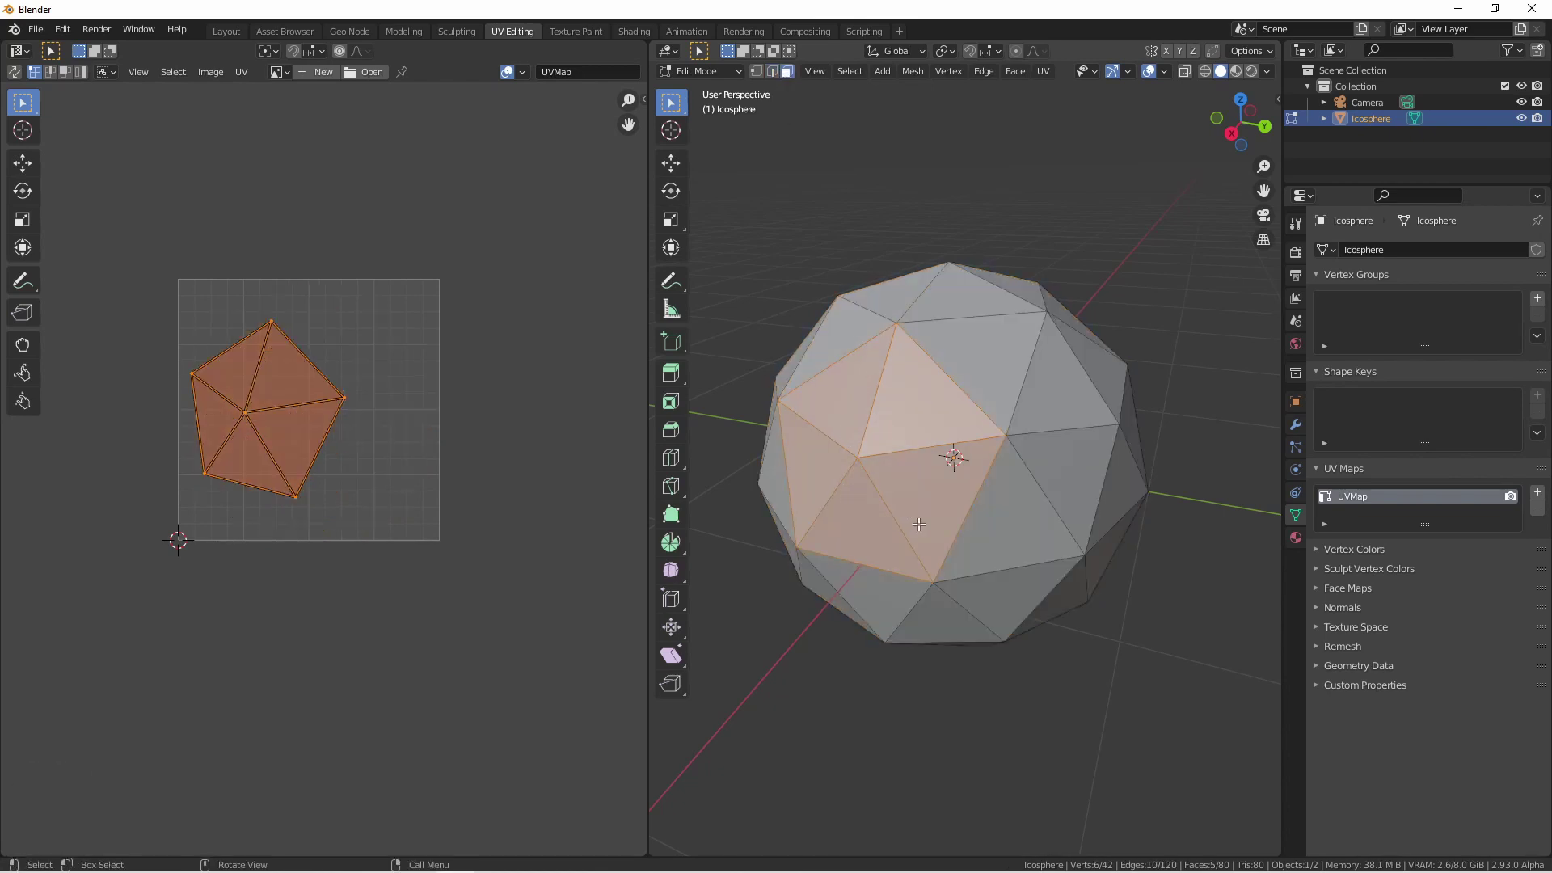
pyautogui.press('u')
pyautogui.click(869, 362)
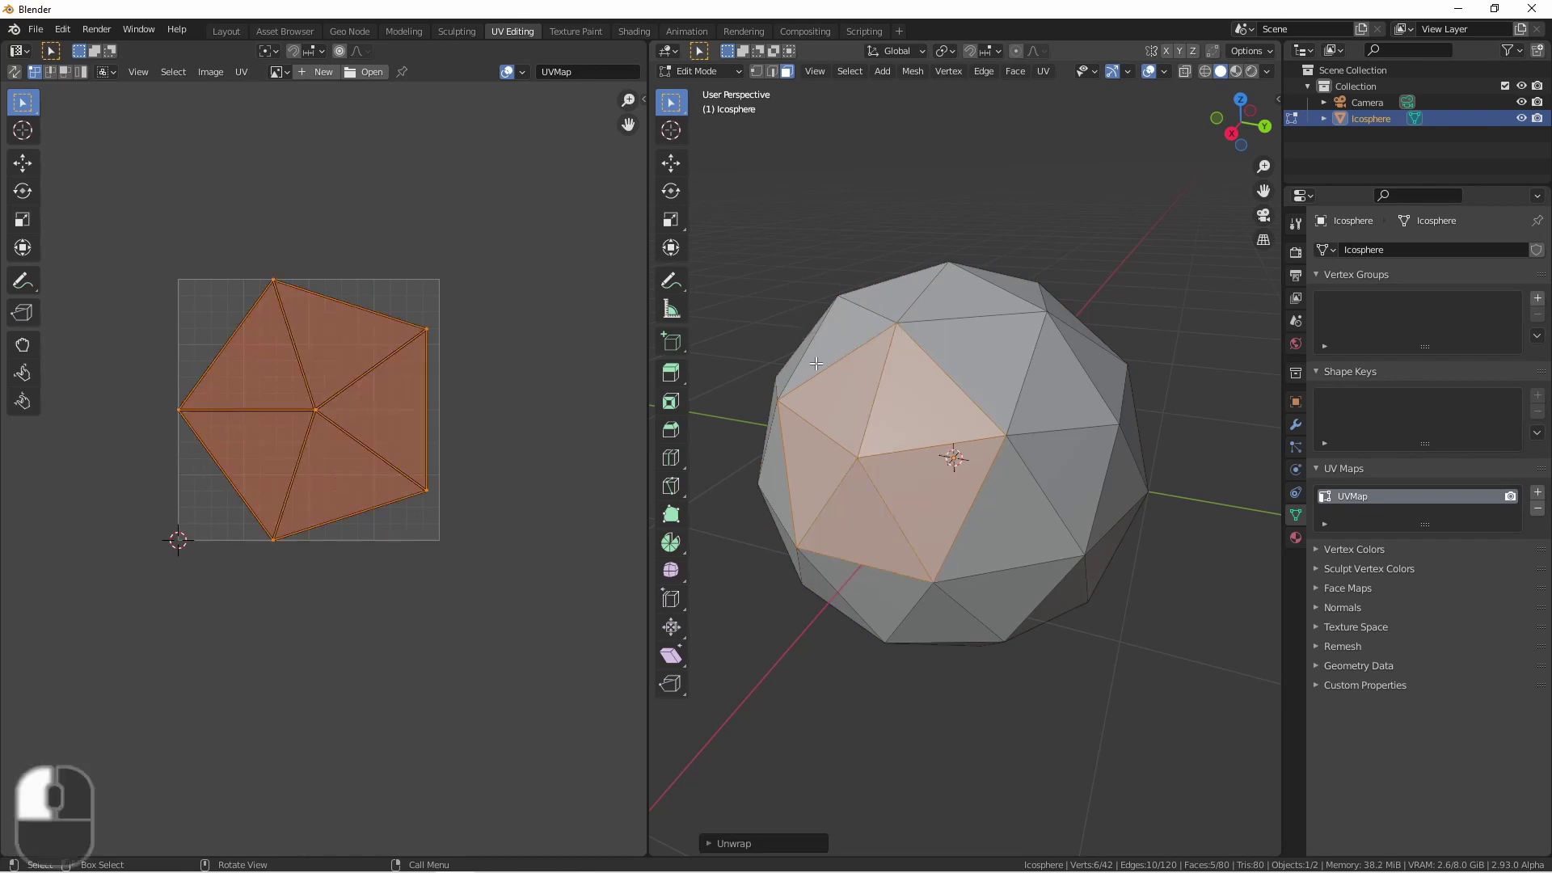
# Step: Extend the selection into a strip of faces, then select the whole mesh and zoom the UV view
pyautogui.keyDown('ctrl'); pyautogui.click(970, 604); pyautogui.keyUp('ctrl')
pyautogui.press('u')
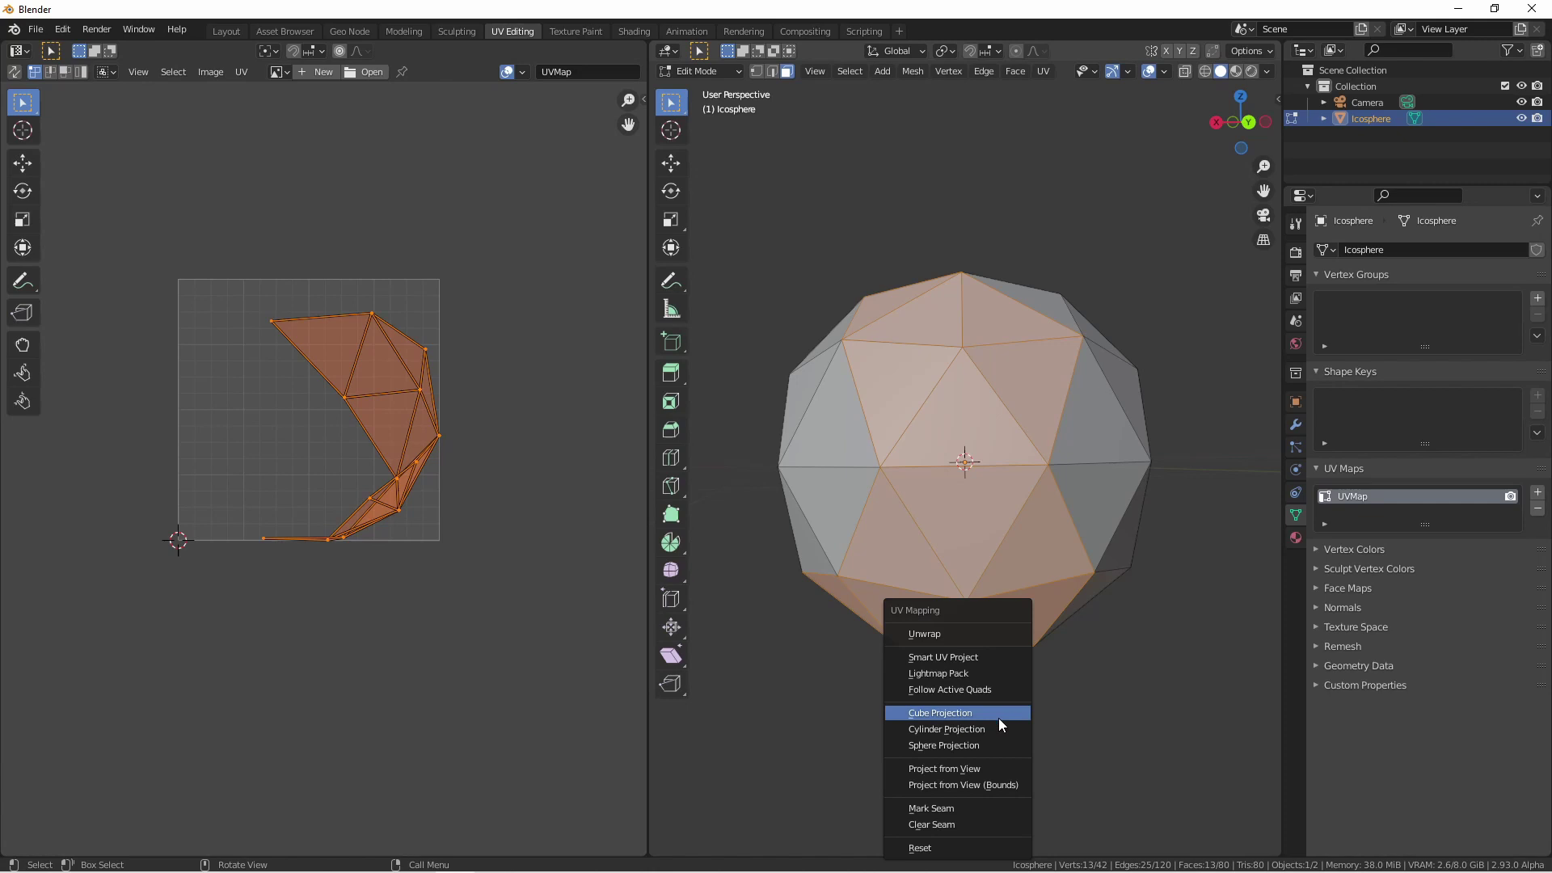
pyautogui.press('Escape')
pyautogui.hotkey('alt', 'a')
pyautogui.press('a')
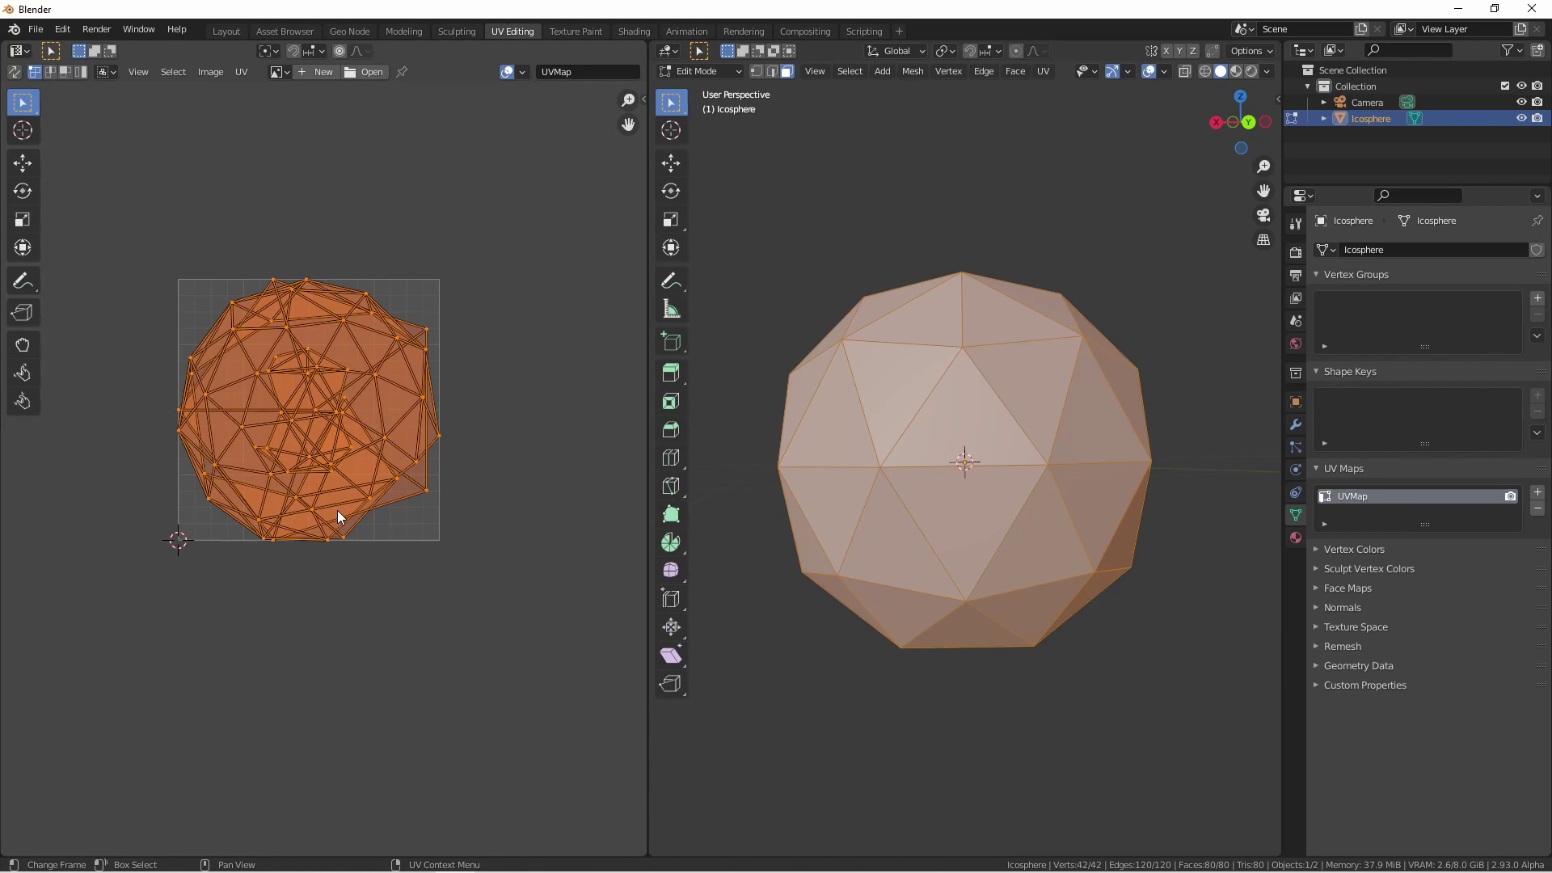
pyautogui.moveTo(337, 511); pyautogui.dragTo(373, 538, button='middle')
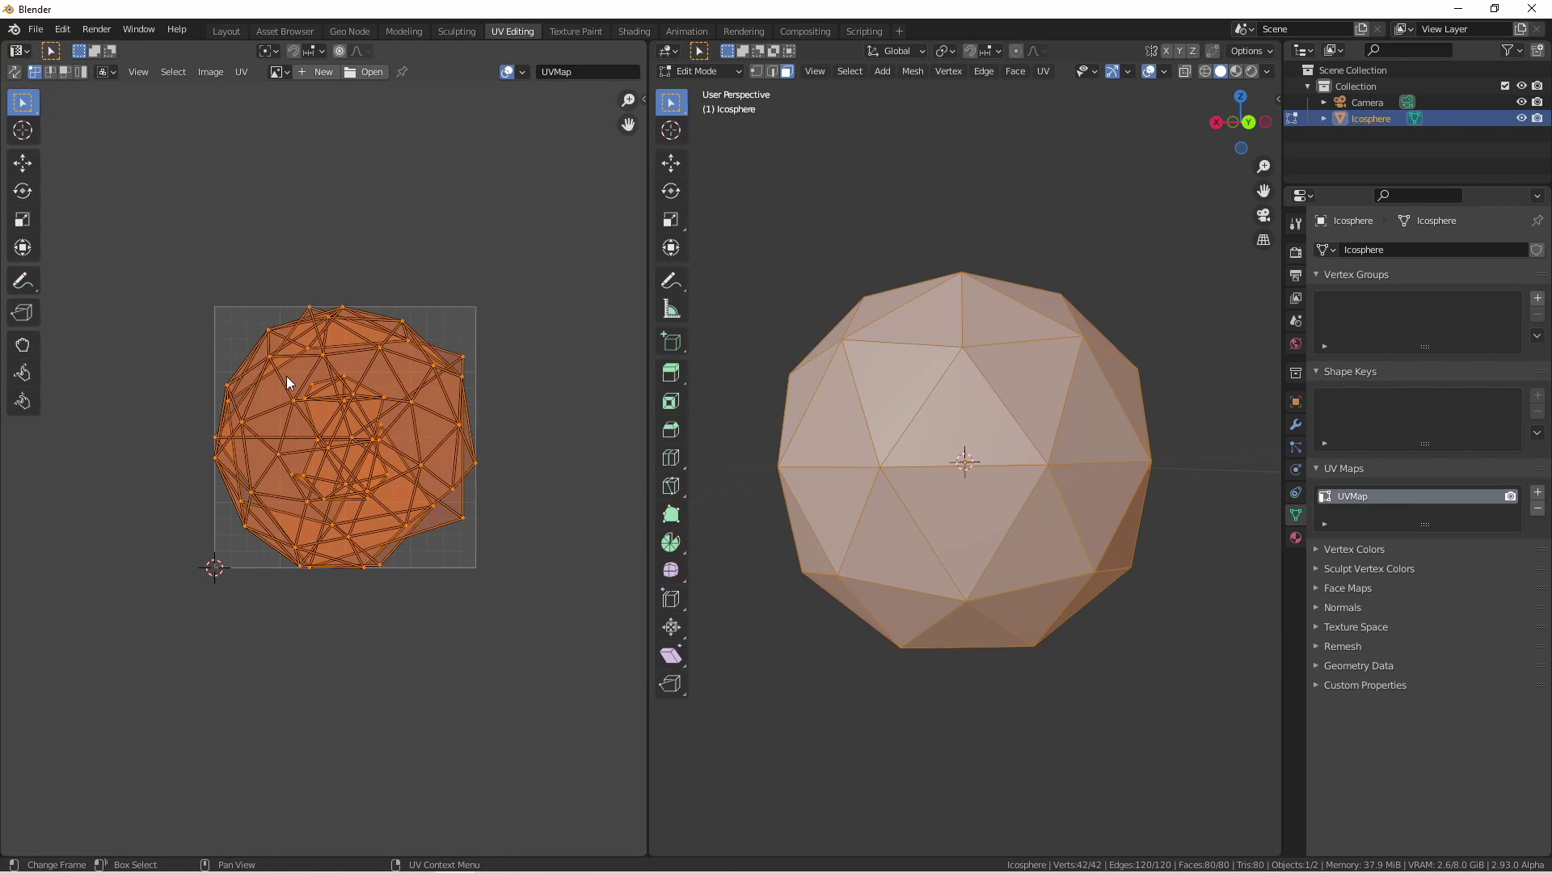
pyautogui.scroll(3, 286, 375)
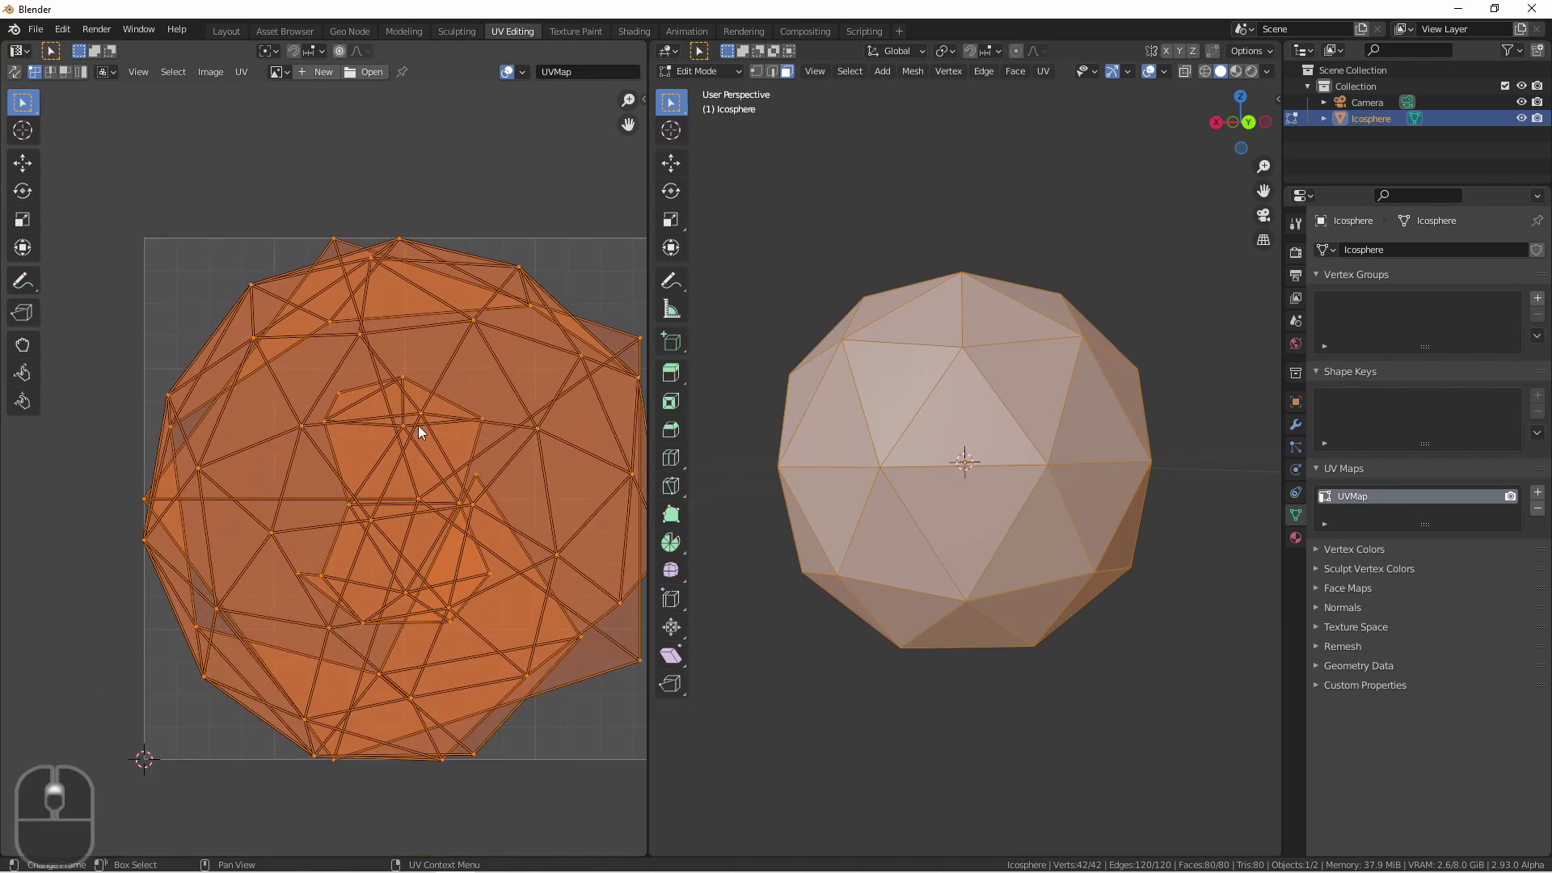
pyautogui.moveTo(419, 429); pyautogui.dragTo(353, 405, button='middle')
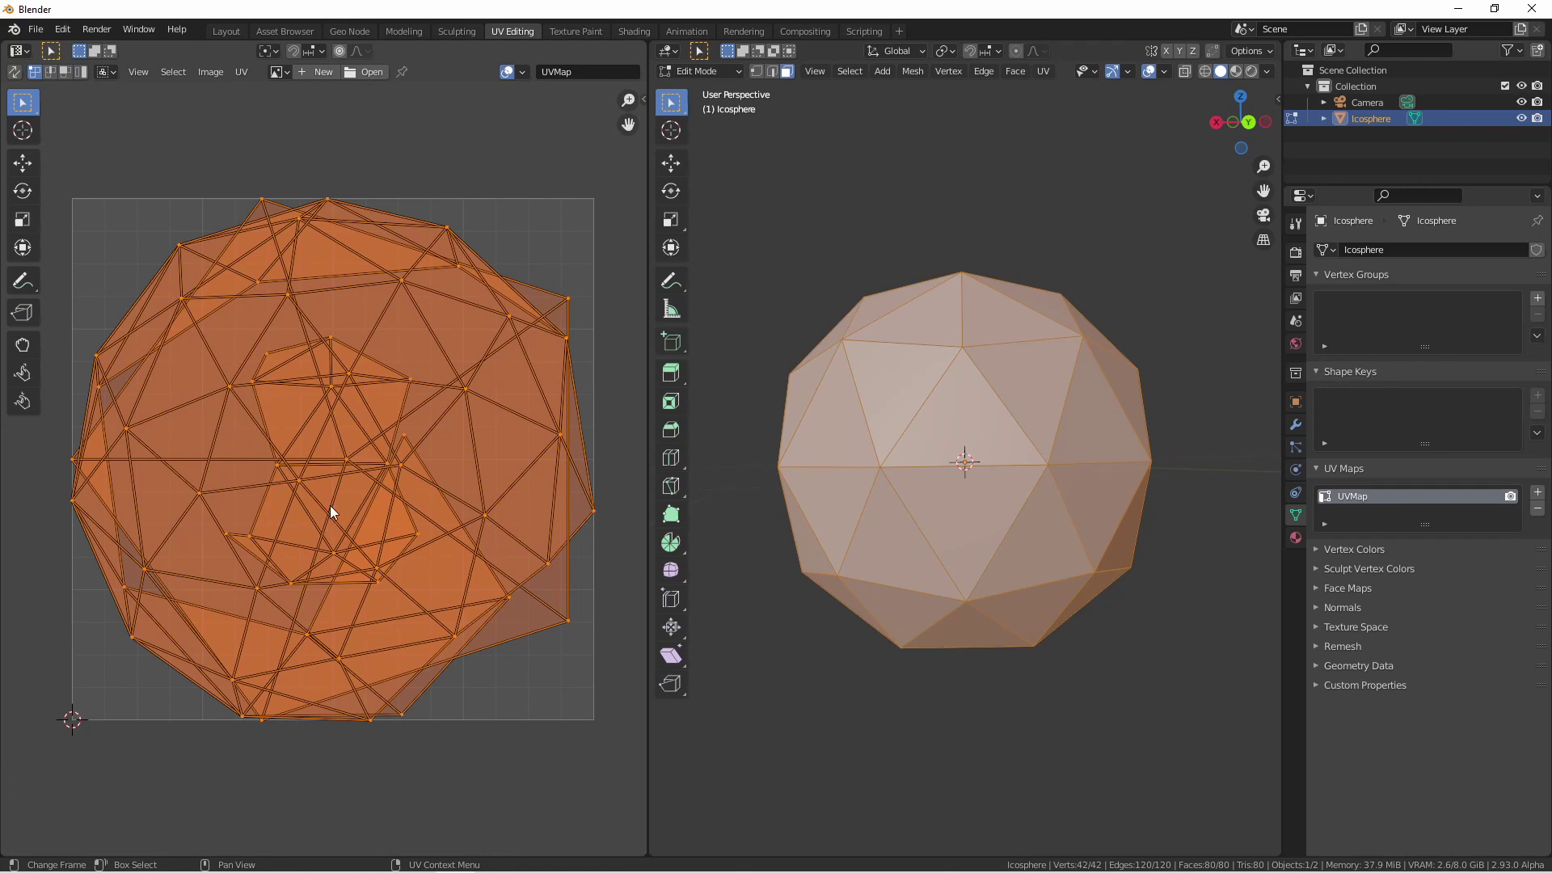
# Step: Nudge a single UV vertex, then set UV selection to island mode
pyautogui.click(174, 253)
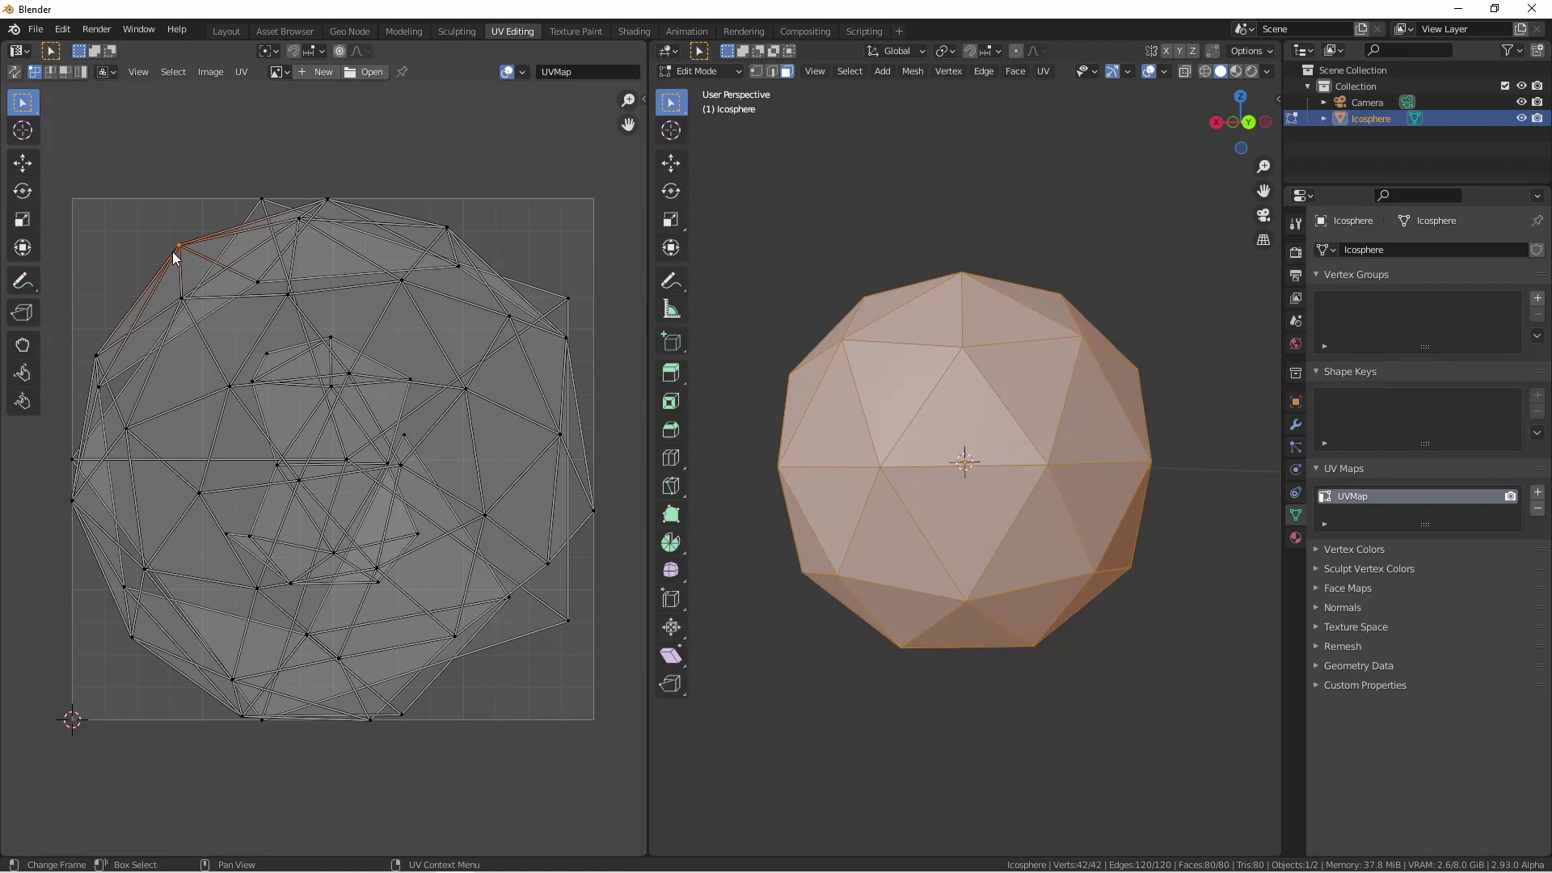
pyautogui.press('g')
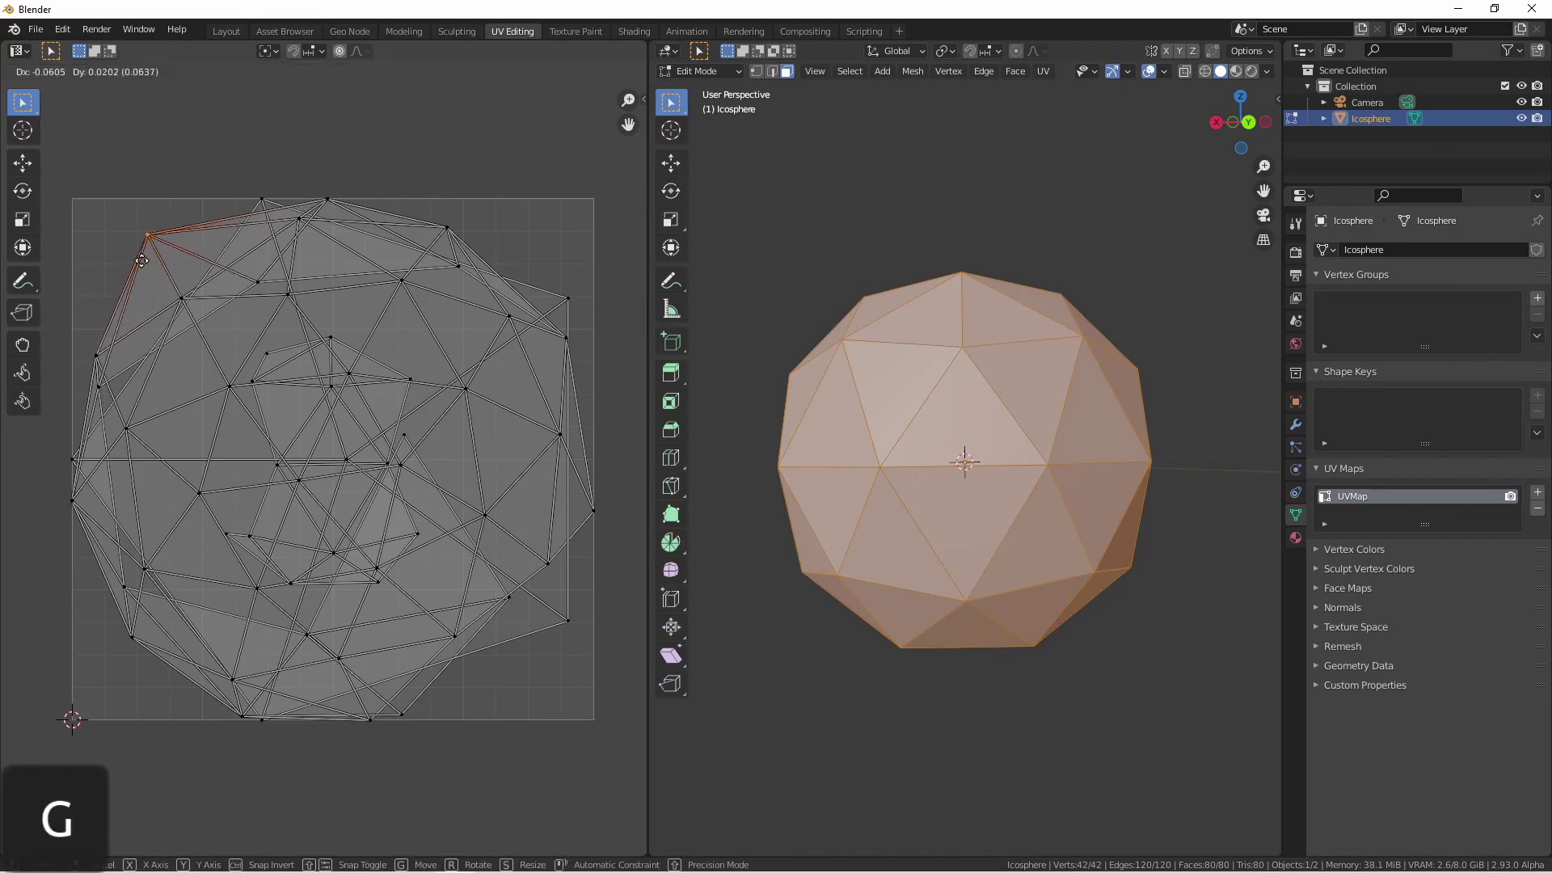
pyautogui.click(47, 75)
pyautogui.click(47, 72)
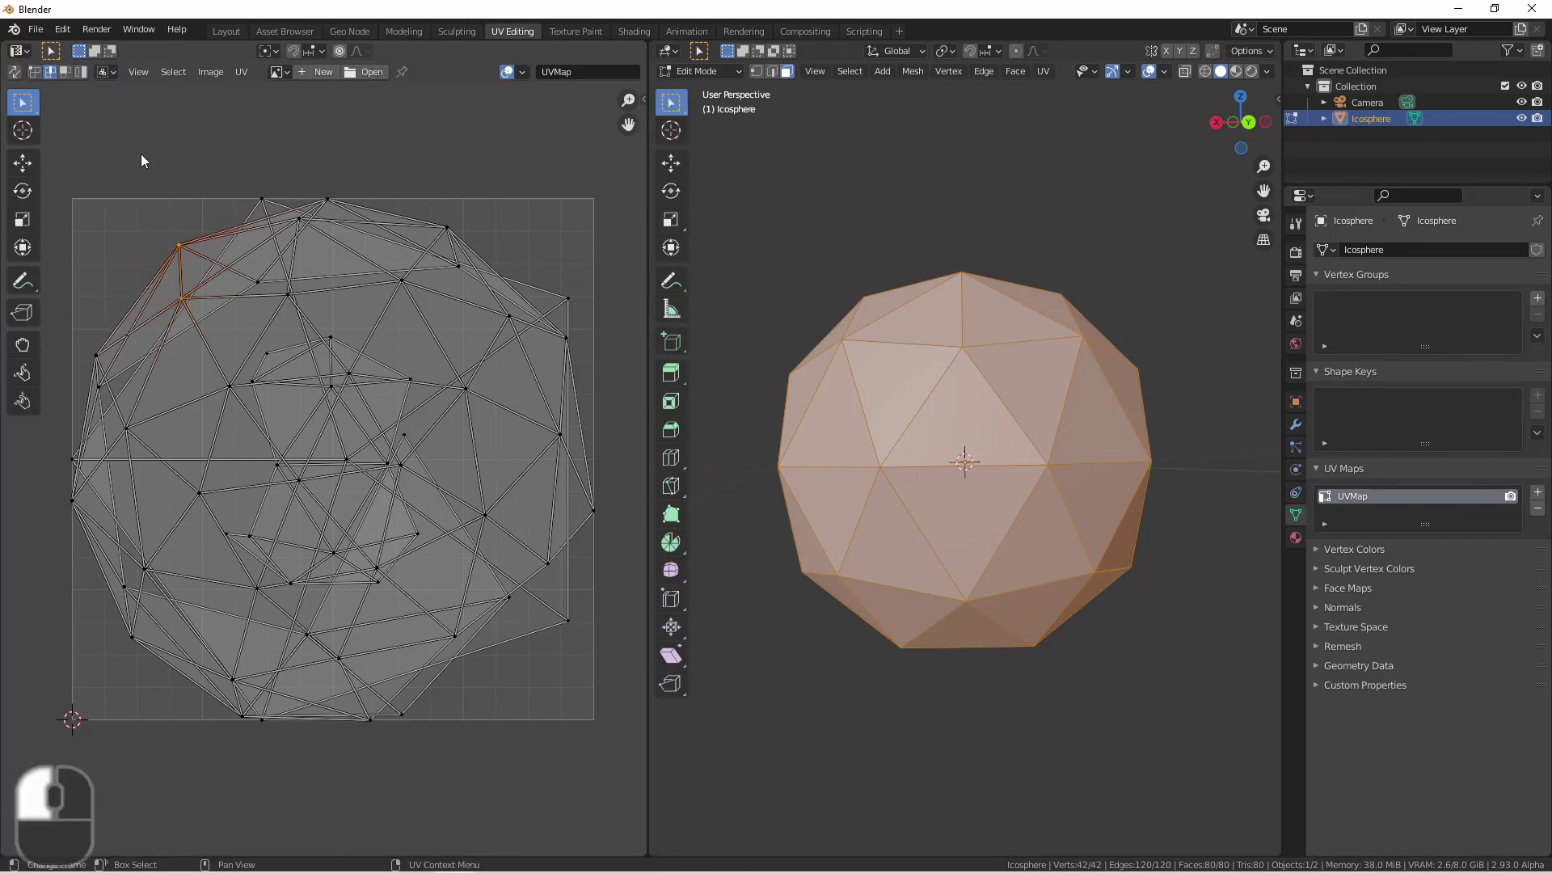
pyautogui.press('3')
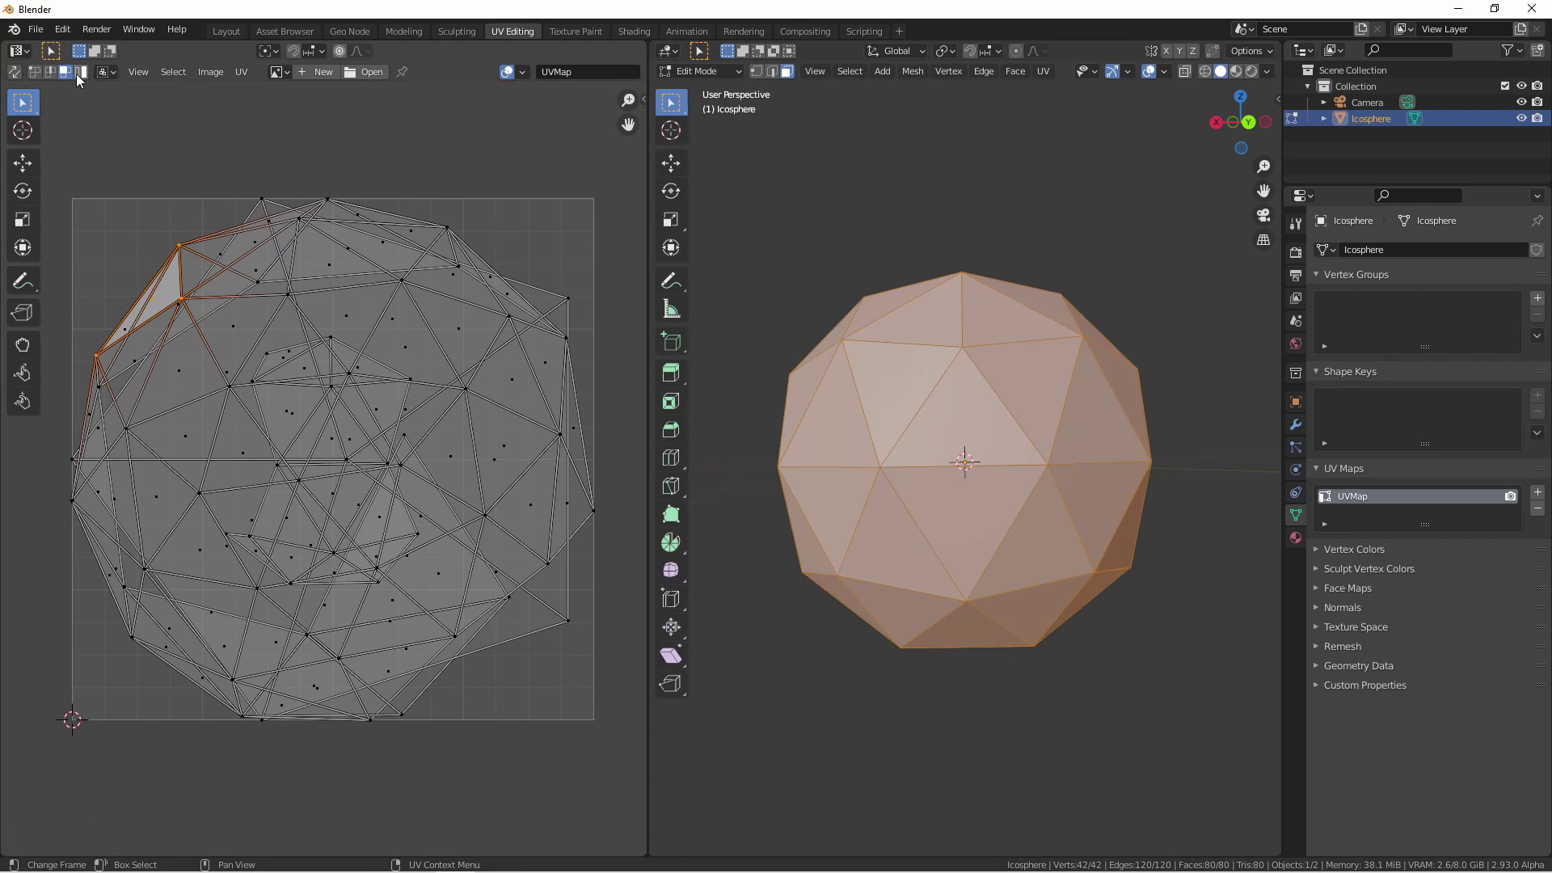
pyautogui.click(79, 75)
# Step: Shrink the round, hourglass and pentagon islands and move them apart to top right, top left, lower left
pyautogui.click(228, 395)
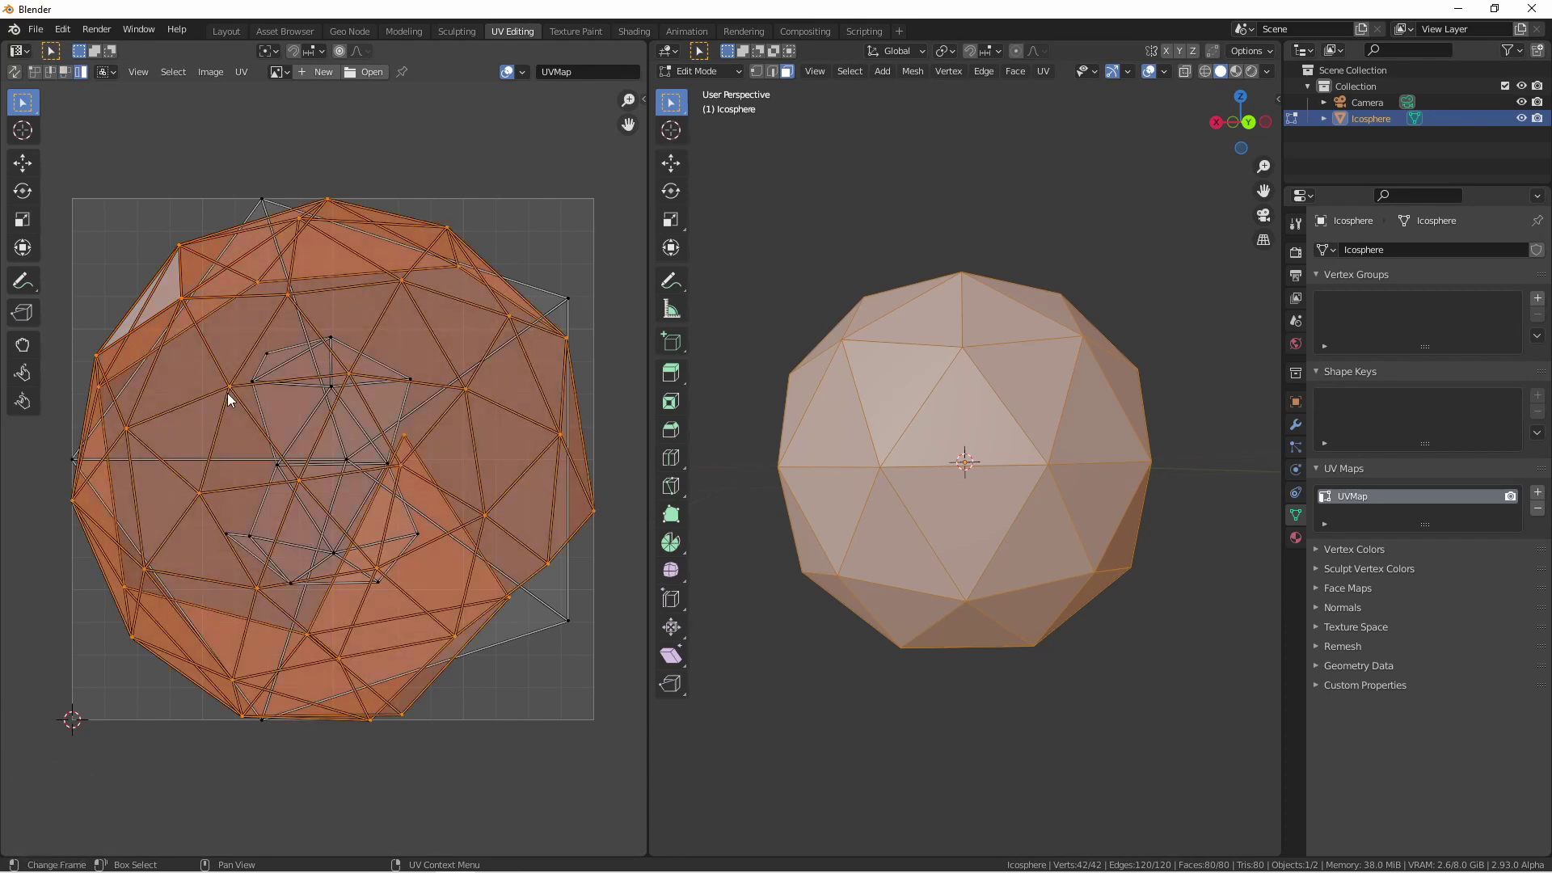
pyautogui.press('s')
pyautogui.press('g')
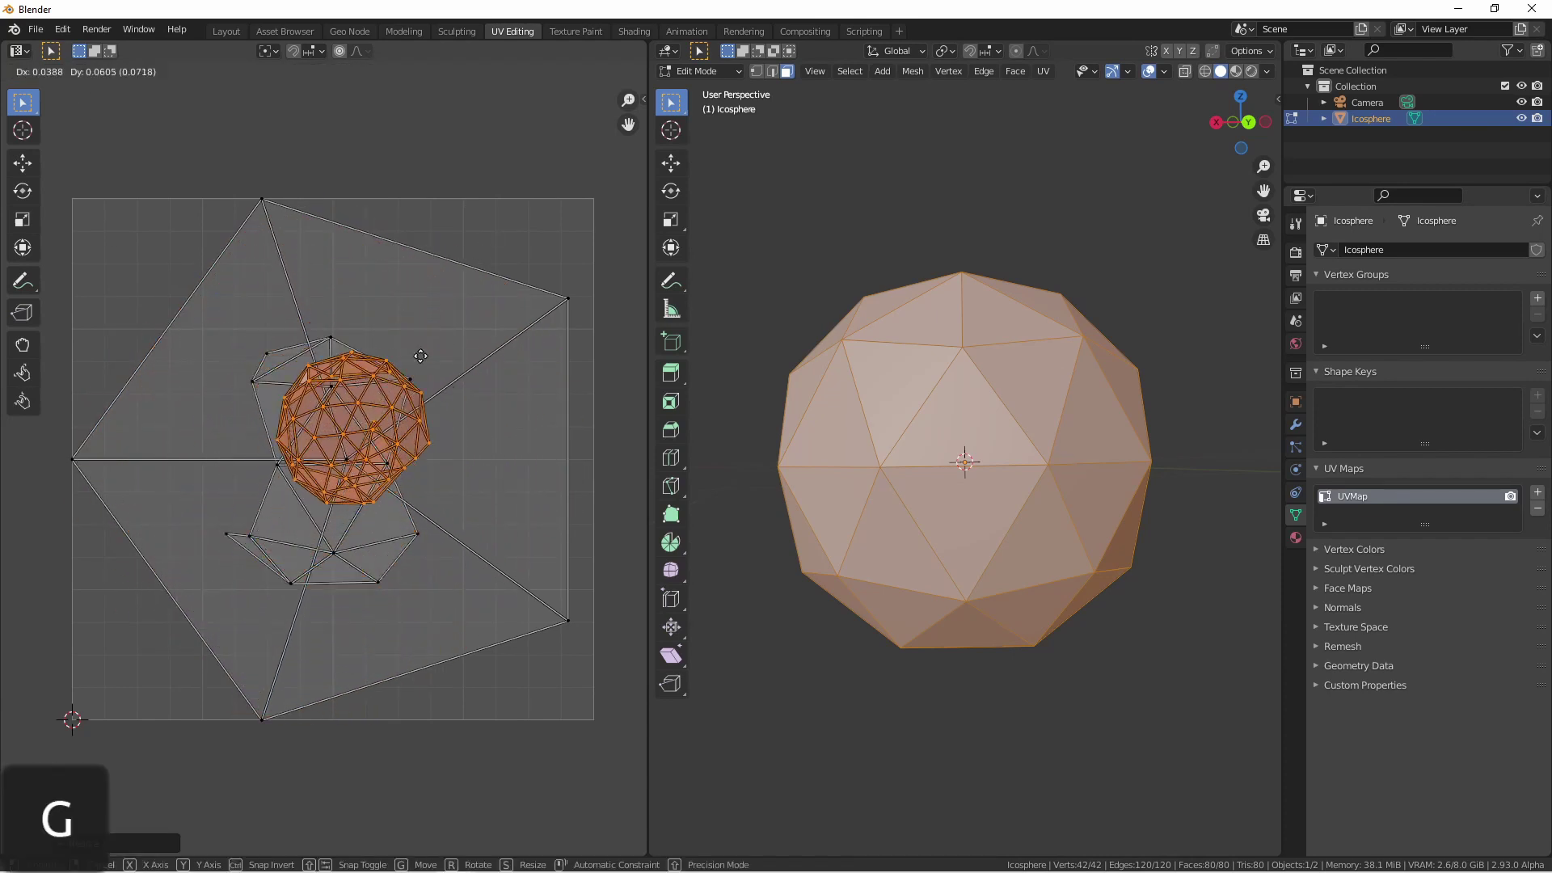
pyautogui.click(539, 231)
pyautogui.click(372, 396)
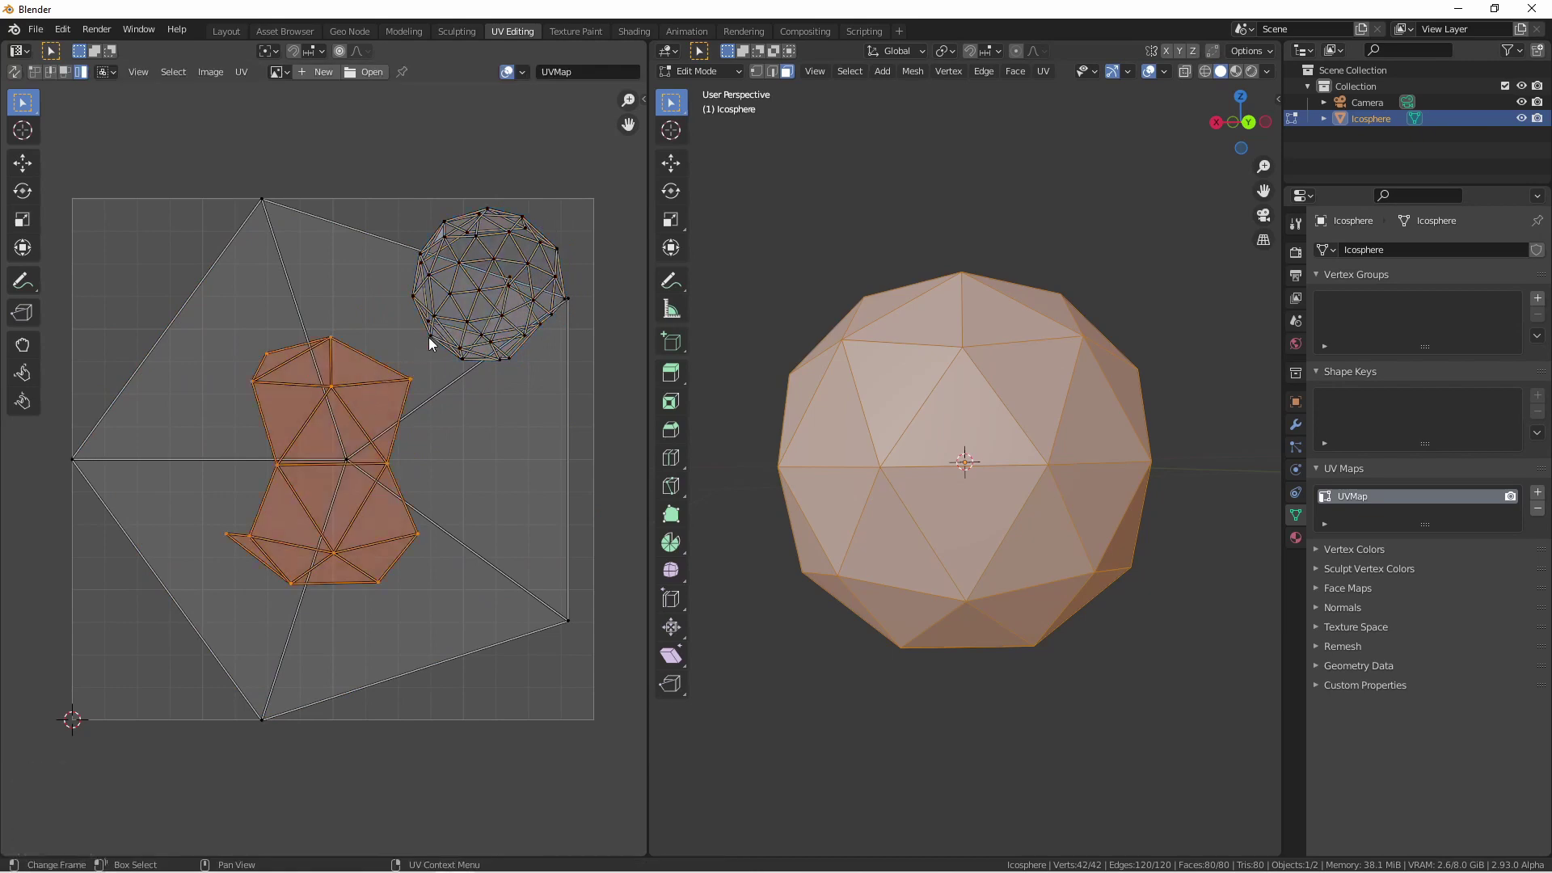
pyautogui.press('s')
pyautogui.press('g')
pyautogui.click(265, 201)
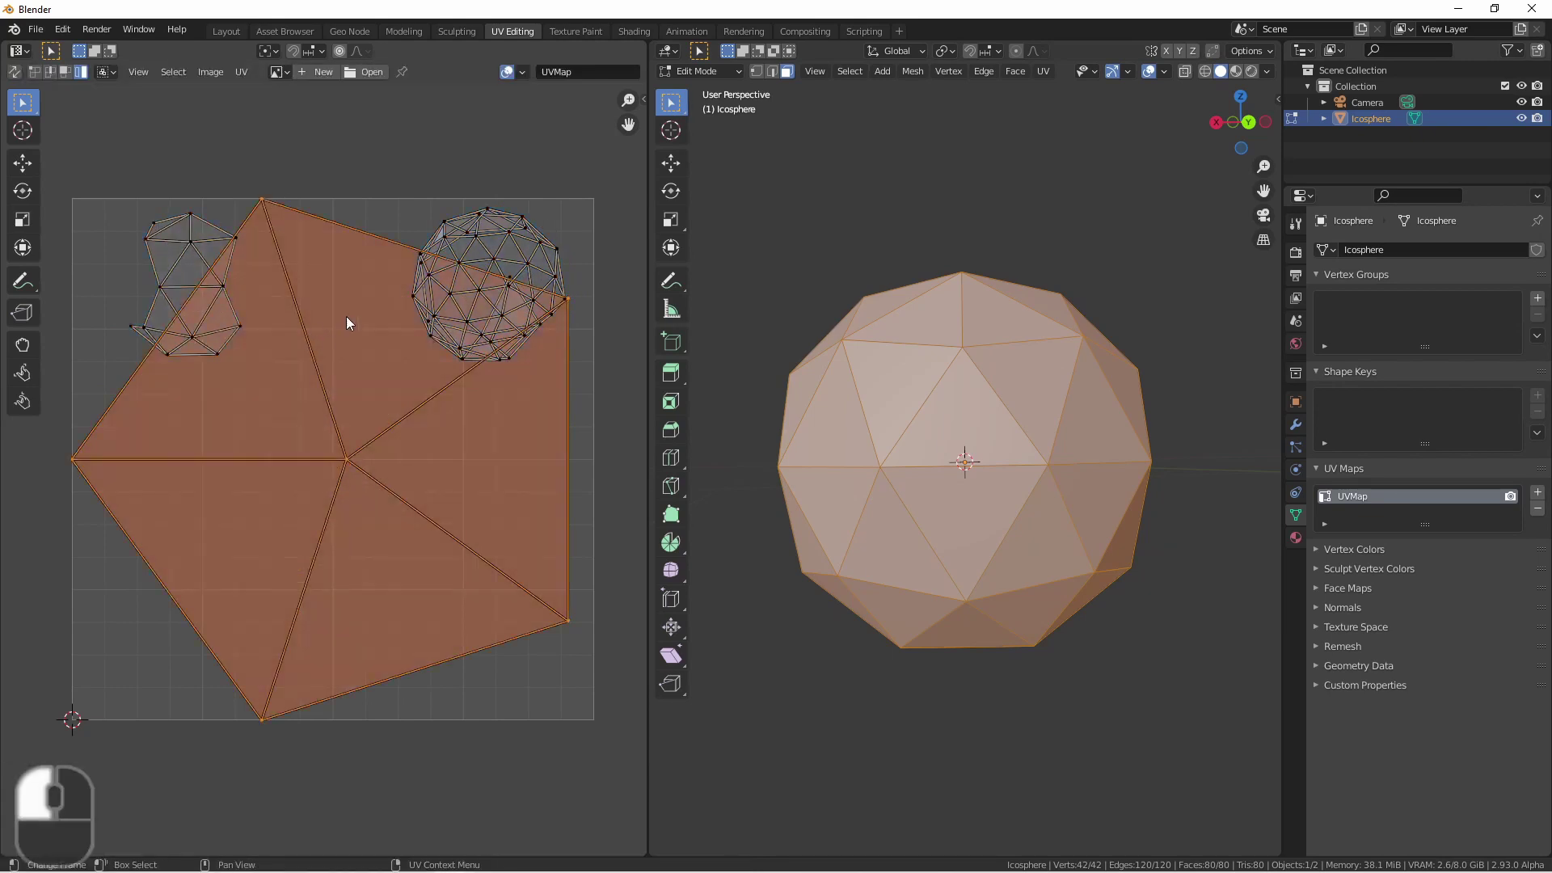
pyautogui.press('s')
pyautogui.press('g')
pyautogui.click(271, 446)
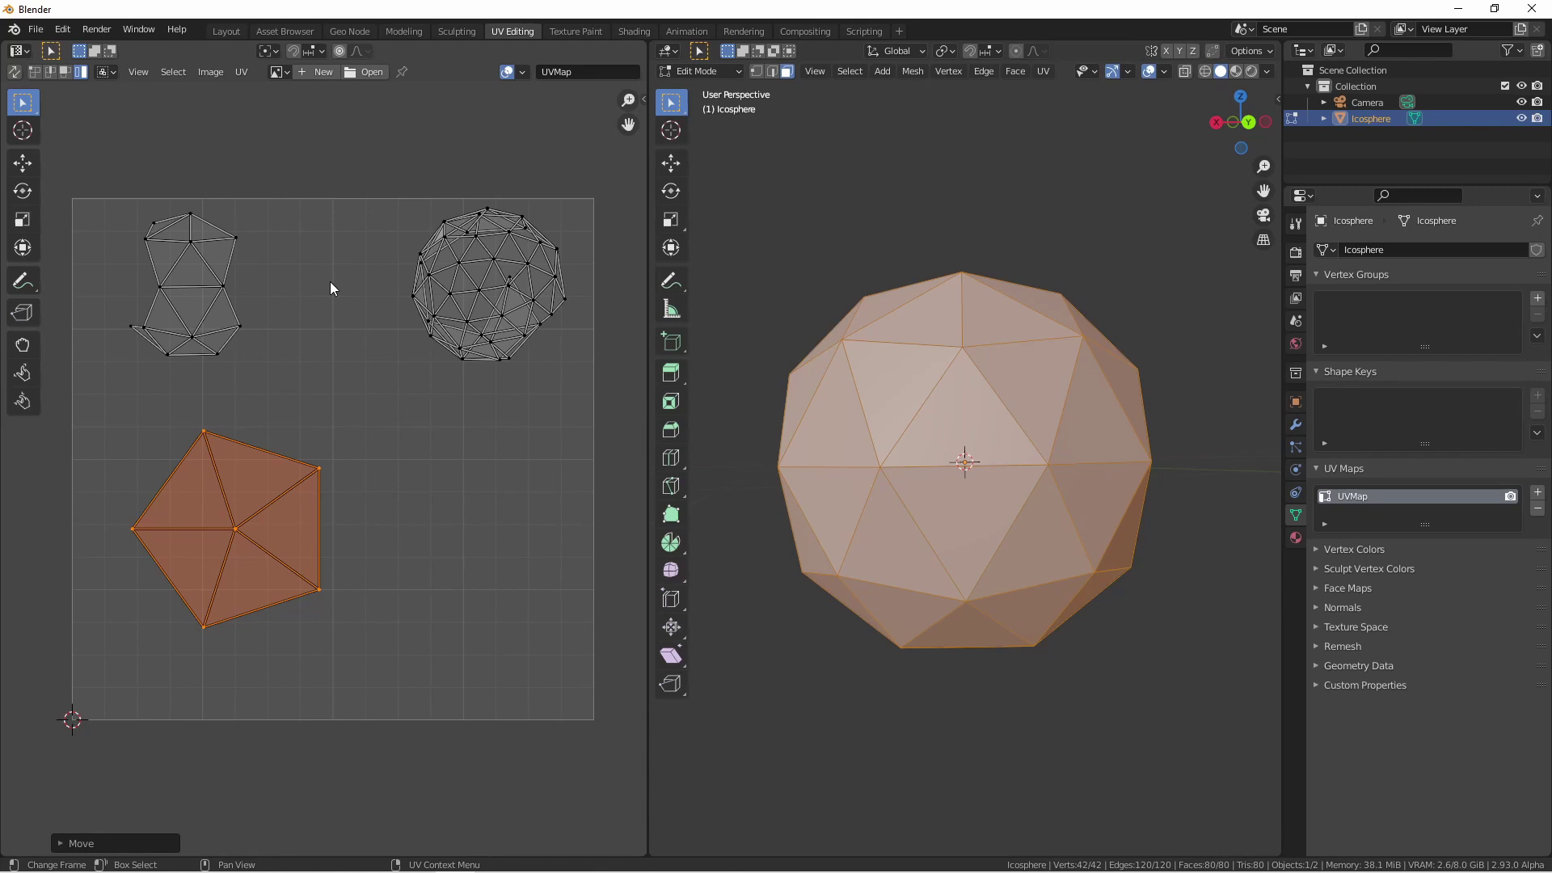
# Step: Generate a new 1024 × 1024 UV Grid image named Untitled in the UV editor
pyautogui.click(277, 72)
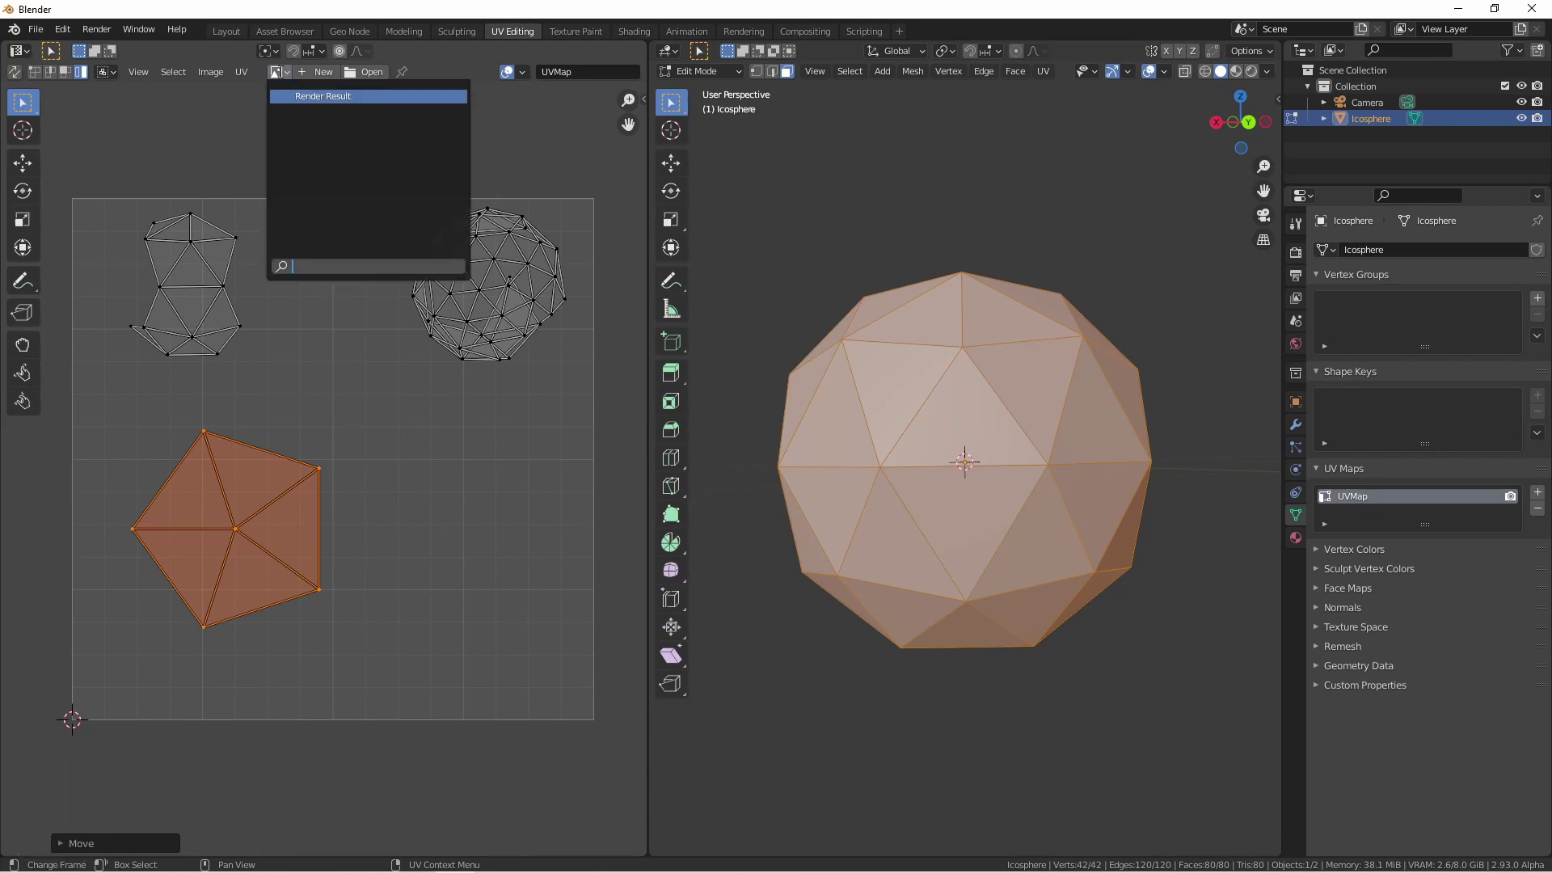
pyautogui.click(370, 71)
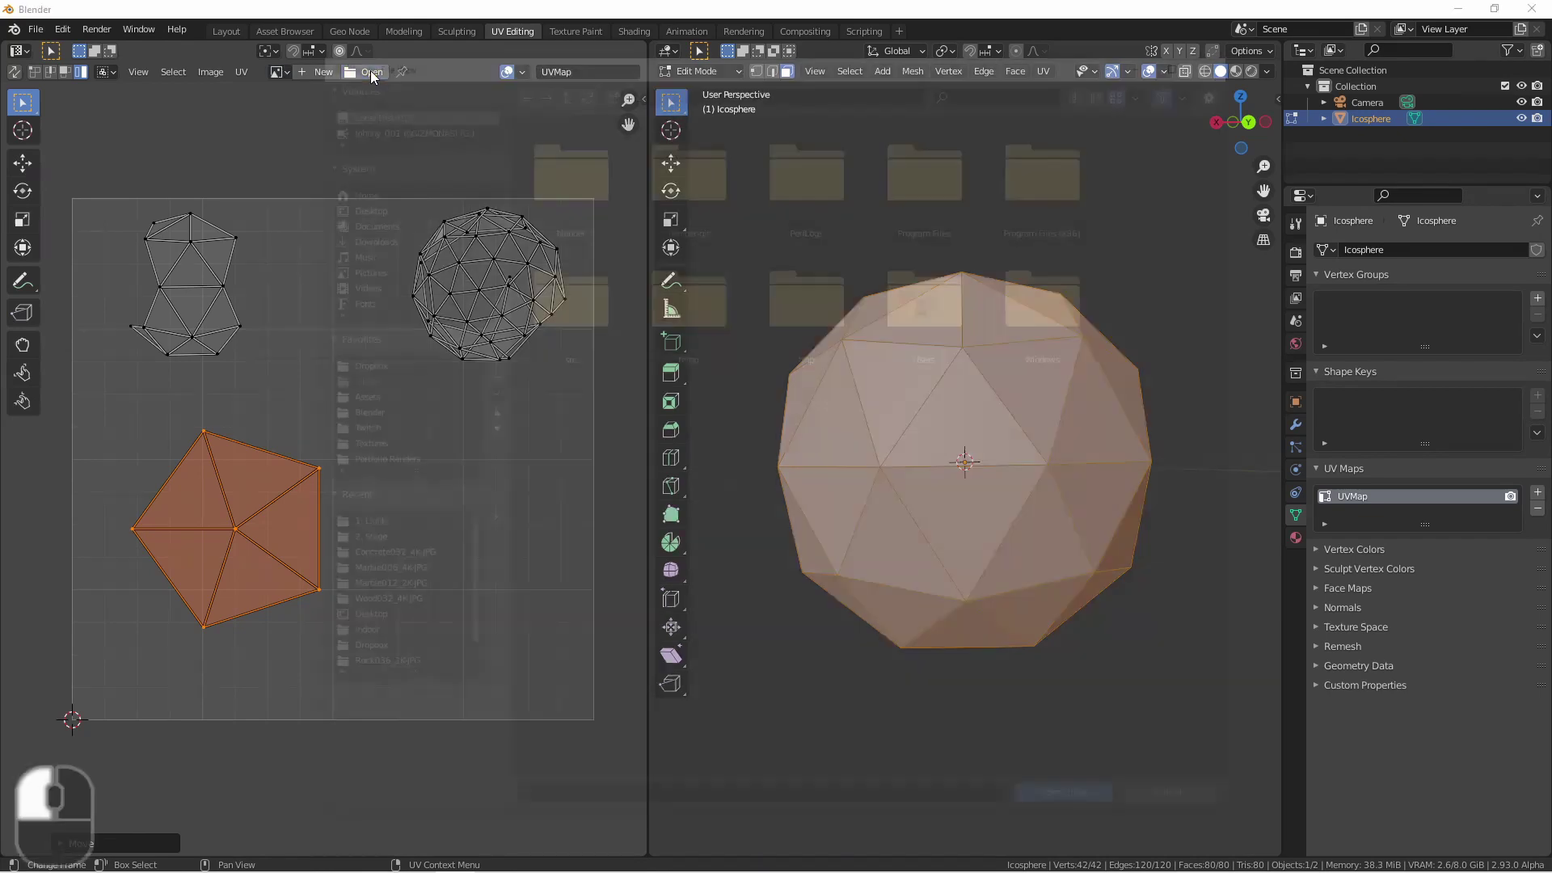
pyautogui.press('Escape')
pyautogui.click(308, 71)
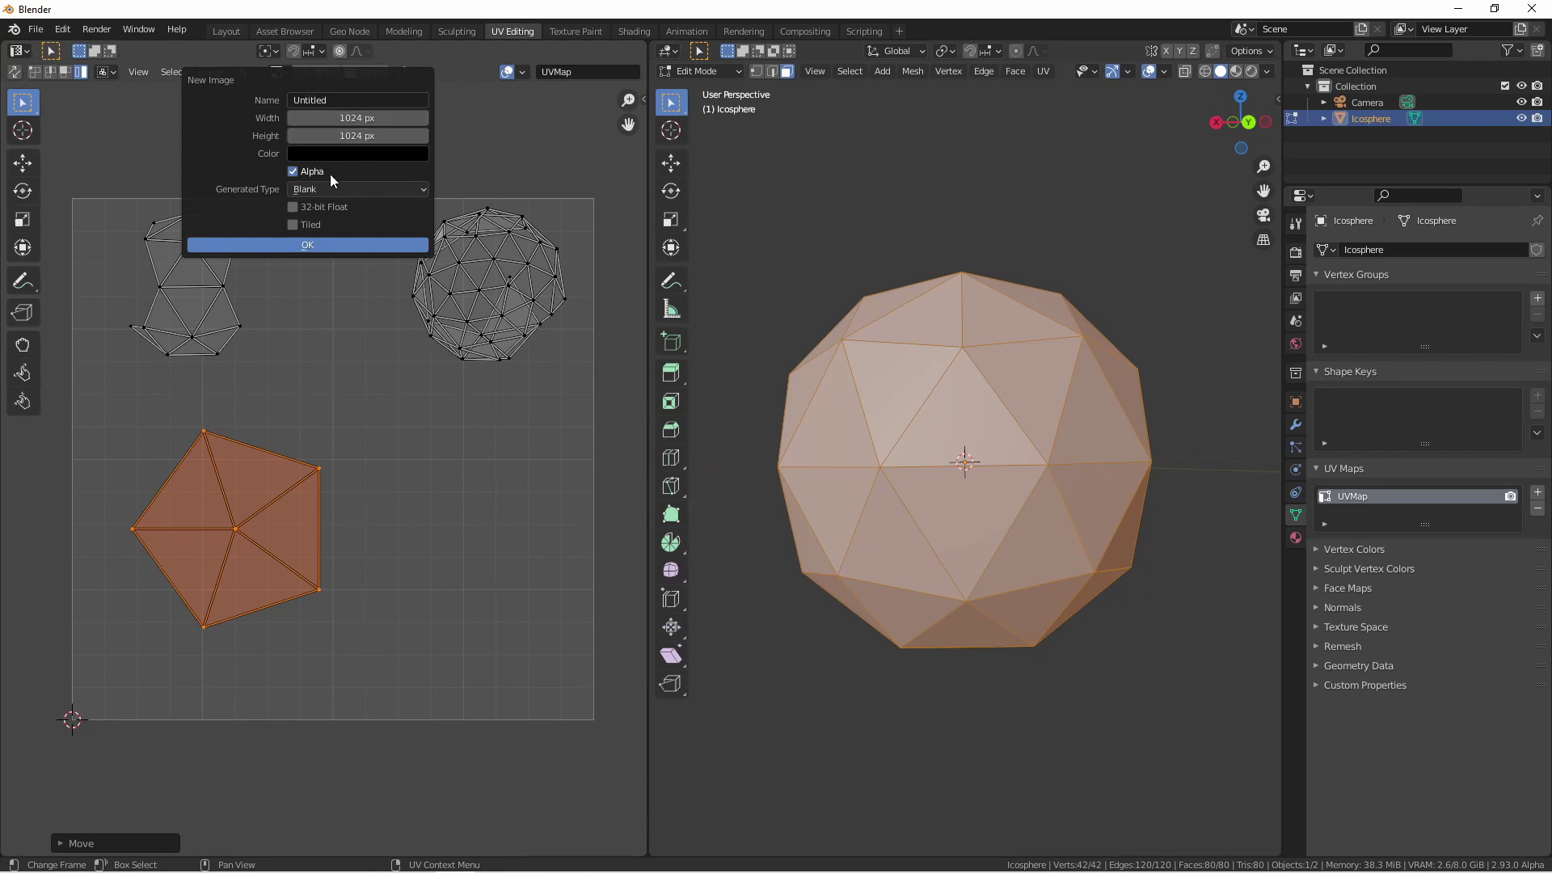
pyautogui.click(308, 190)
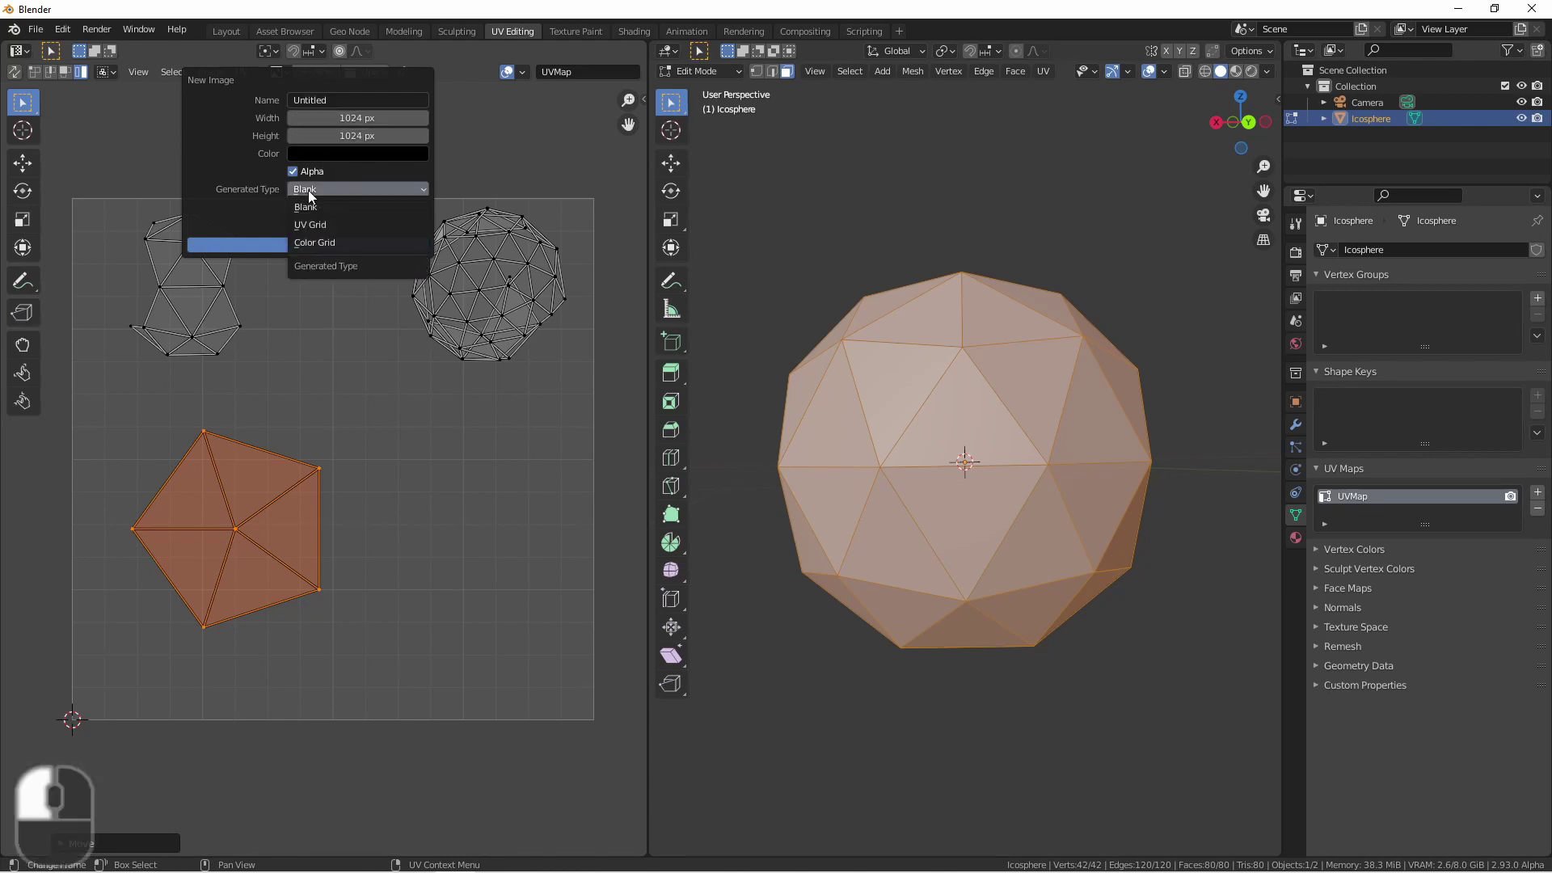
pyautogui.click(337, 228)
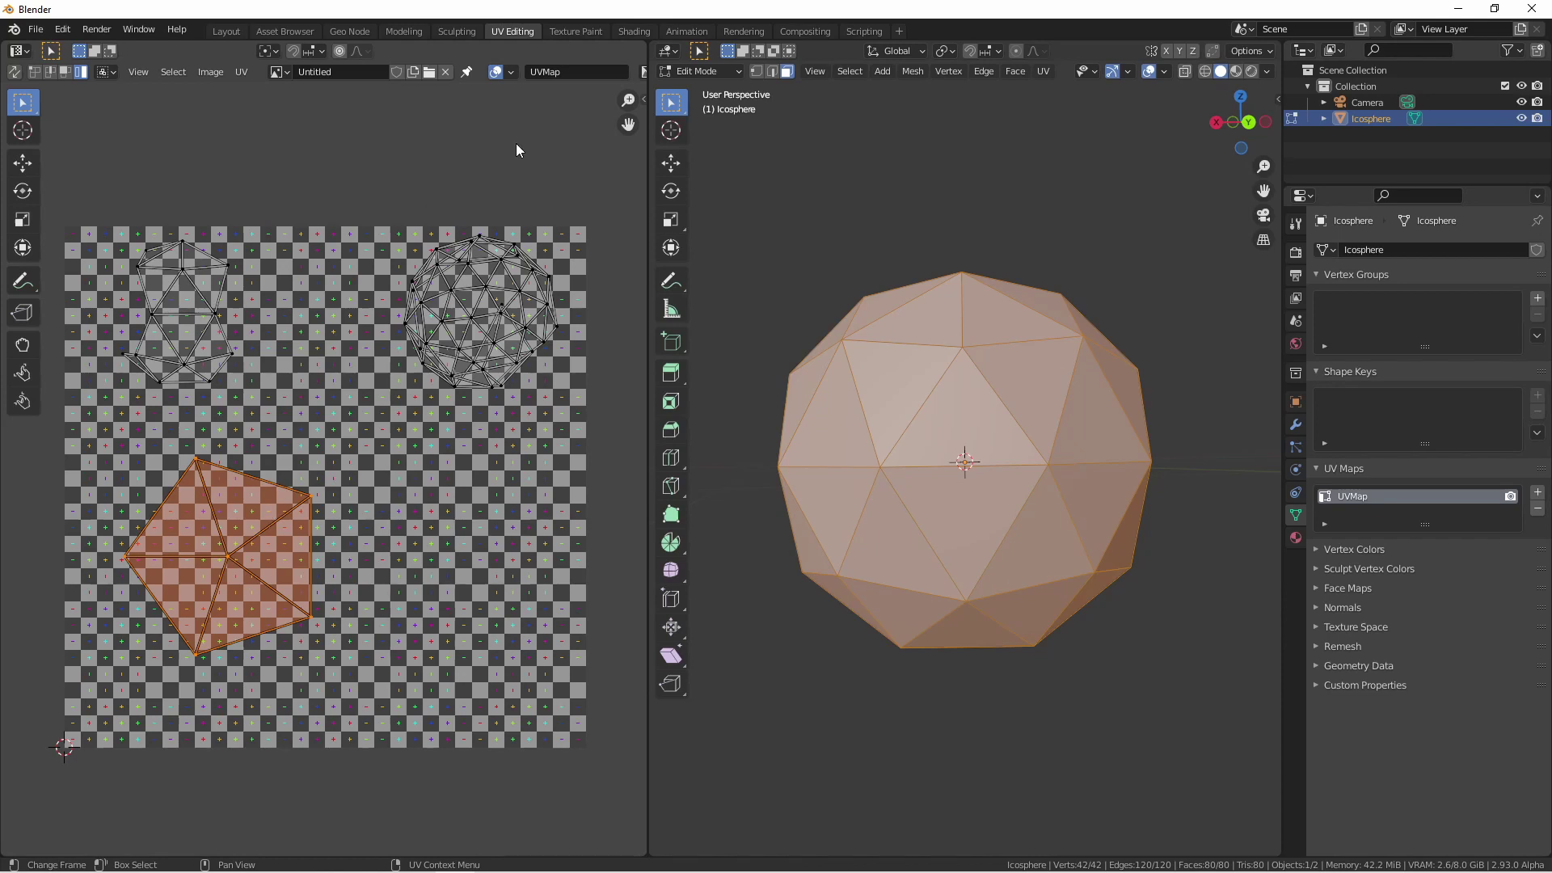
# Step: In the Shading workspace, create a new material and add a Texture Coordinate node
pyautogui.click(632, 30)
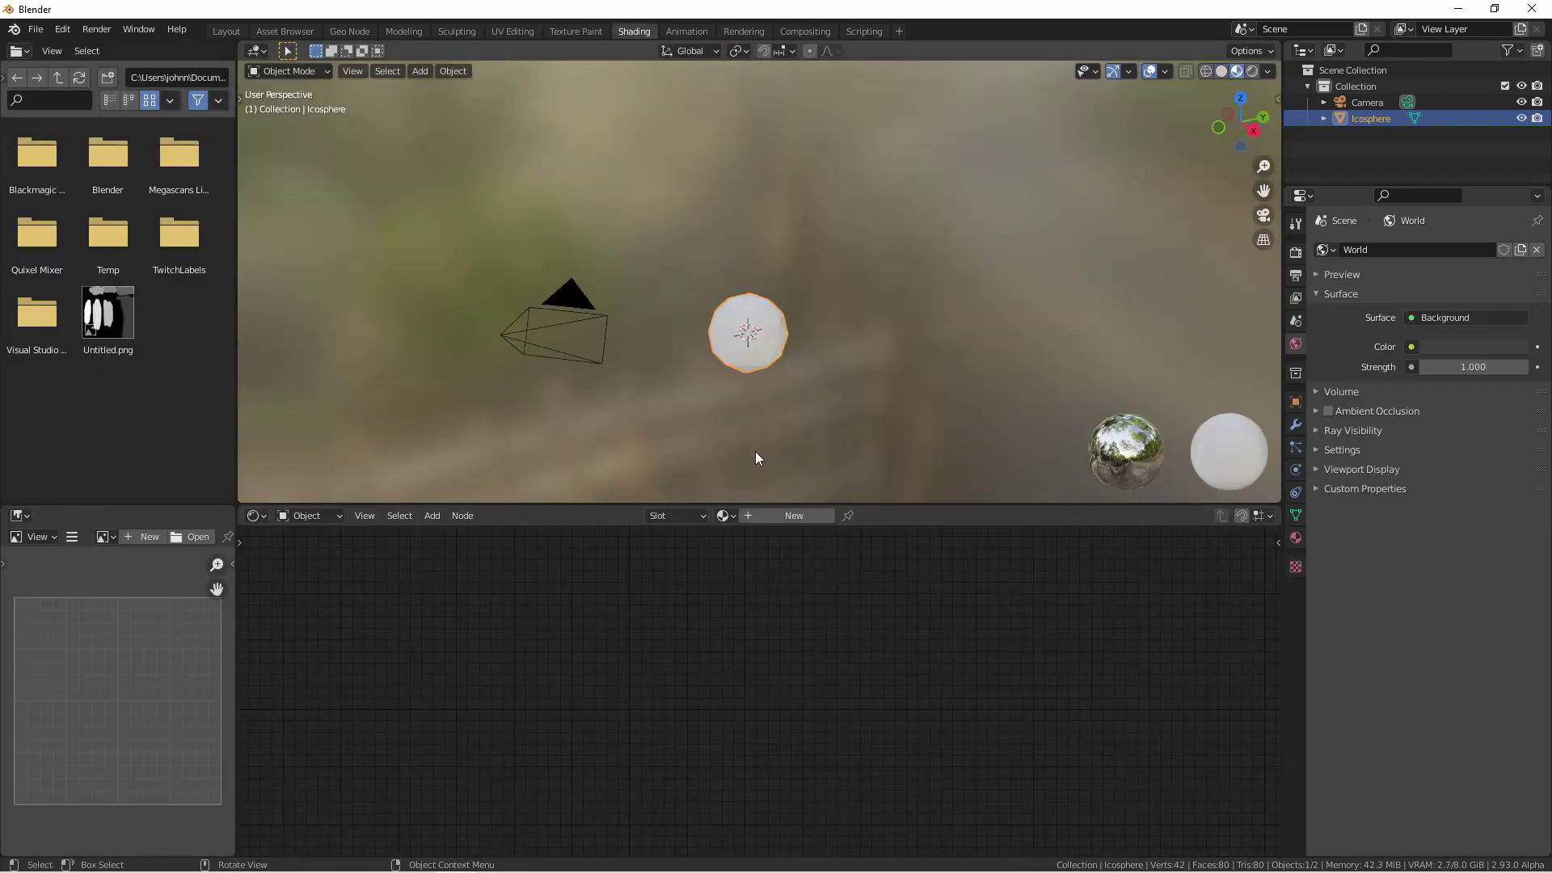
pyautogui.click(790, 516)
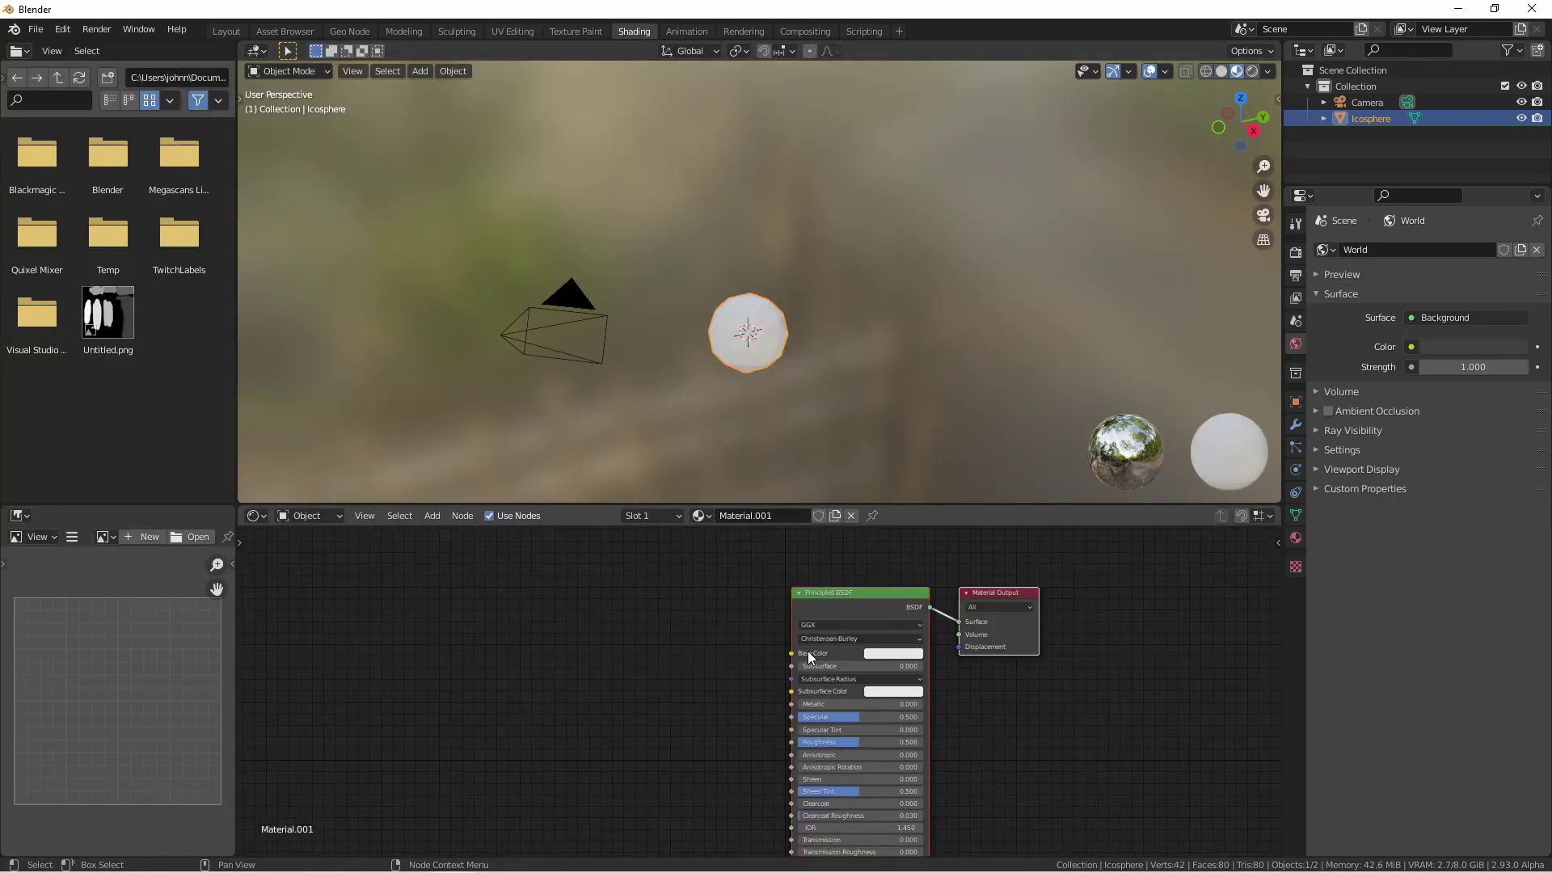
pyautogui.hotkey('shift', 'a')
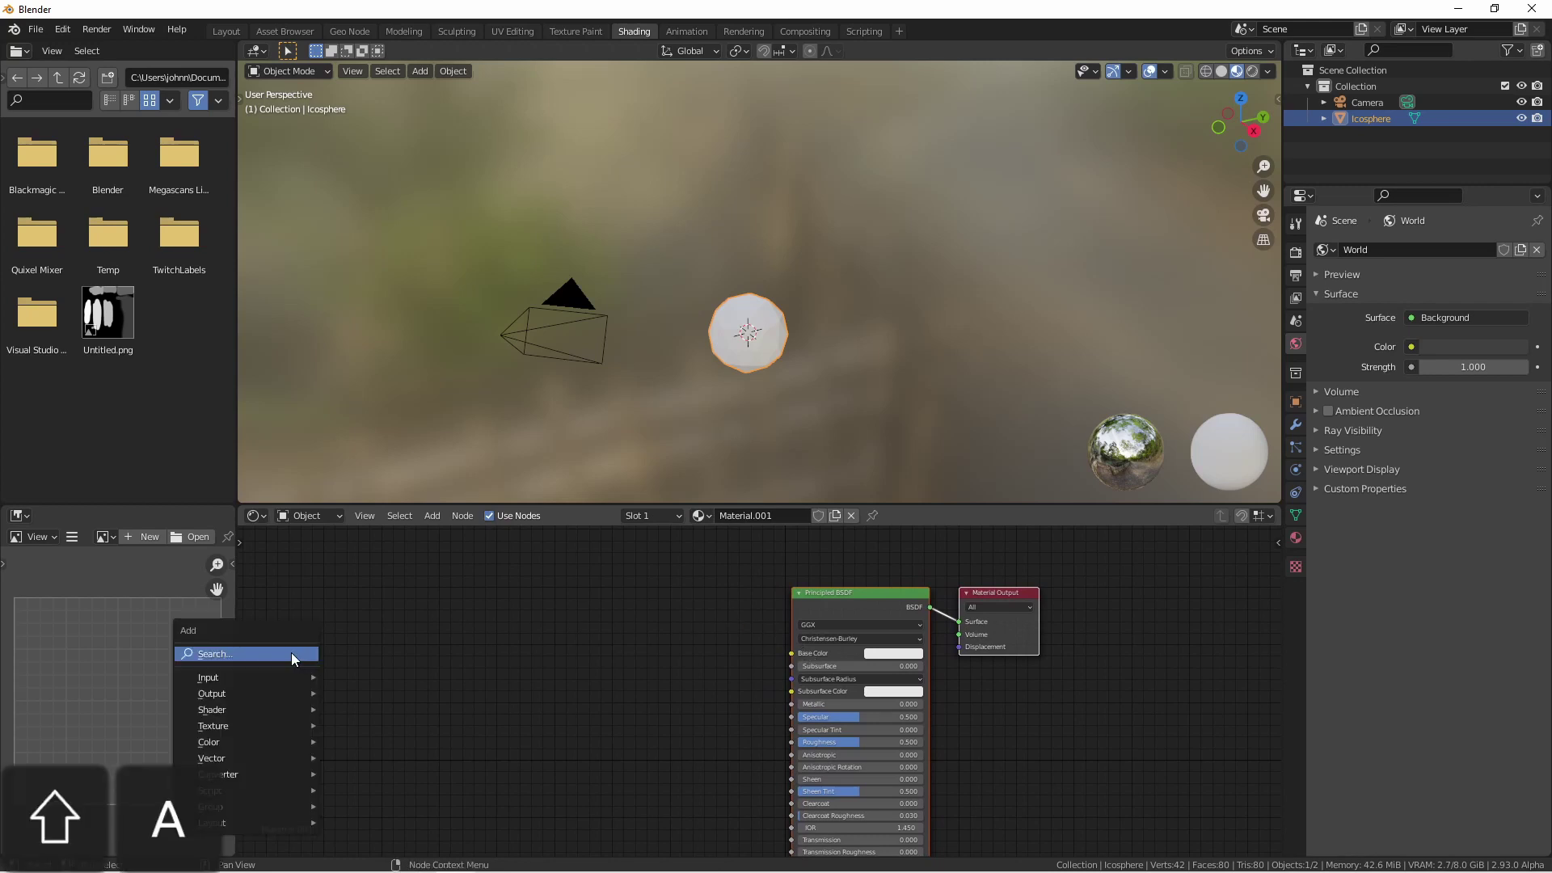
pyautogui.moveTo(283, 674)
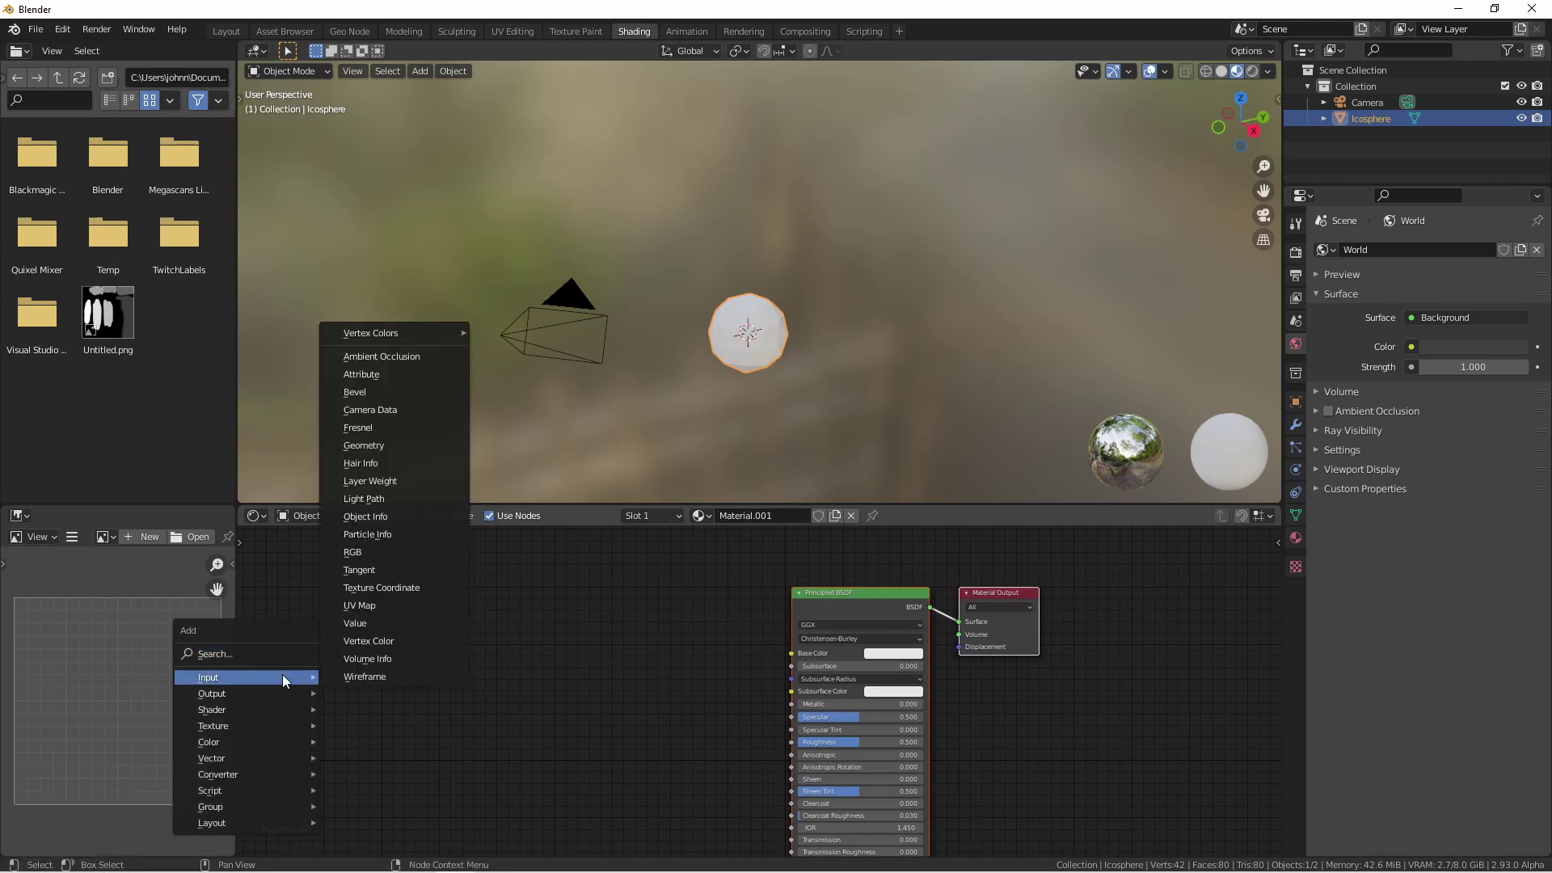
pyautogui.click(370, 587)
pyautogui.click(322, 618)
# Step: Add a Mapping node and an Image Texture node between it and Principled BSDF
pyautogui.hotkey('shift', 'a')
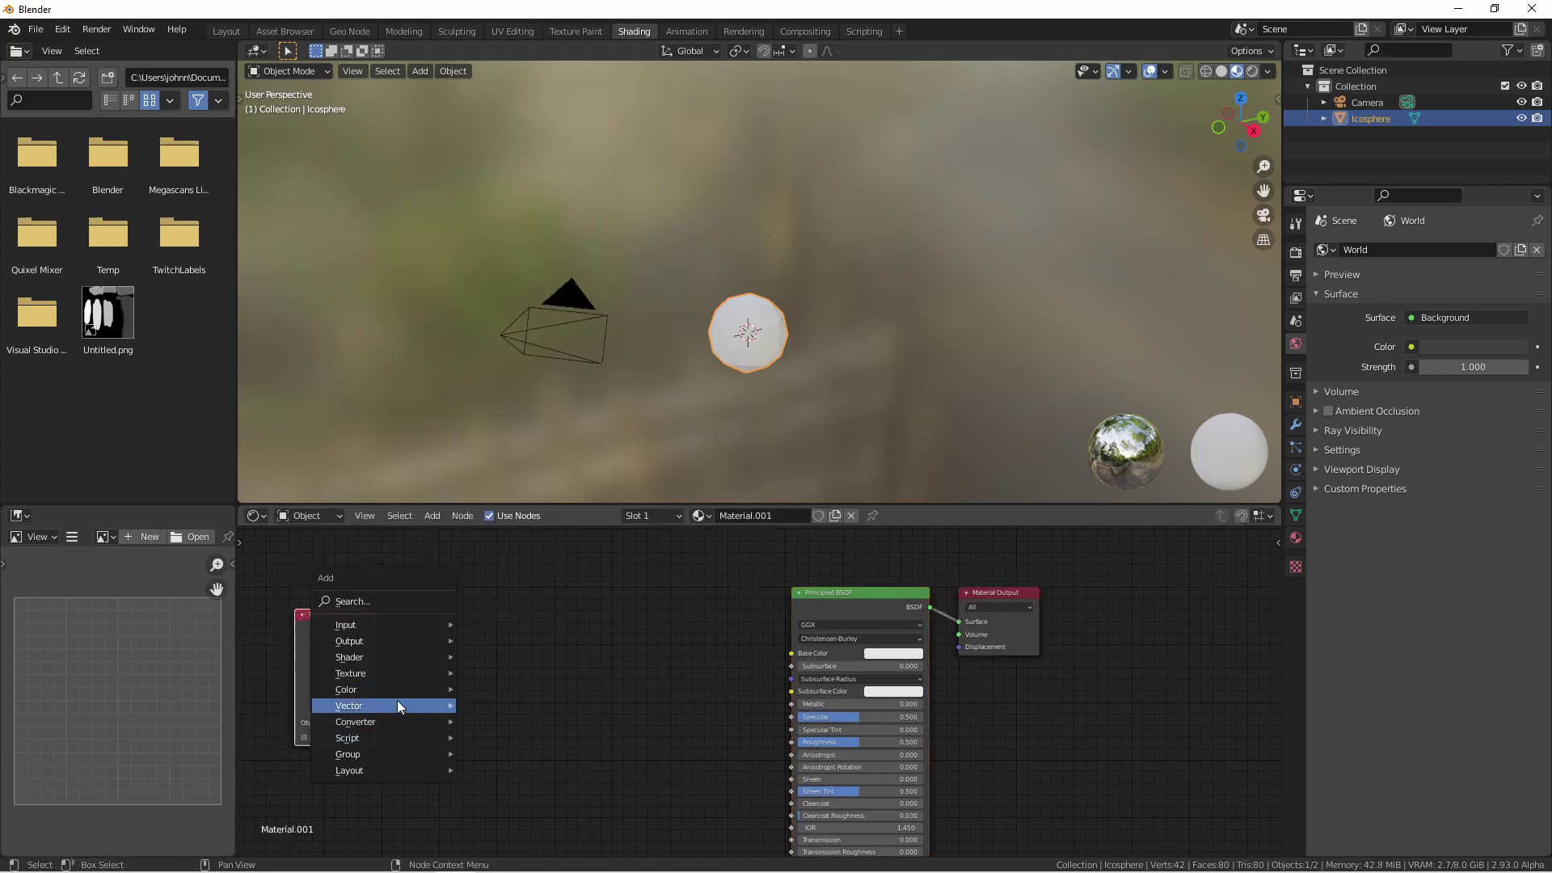
pyautogui.moveTo(396, 704)
pyautogui.click(482, 608)
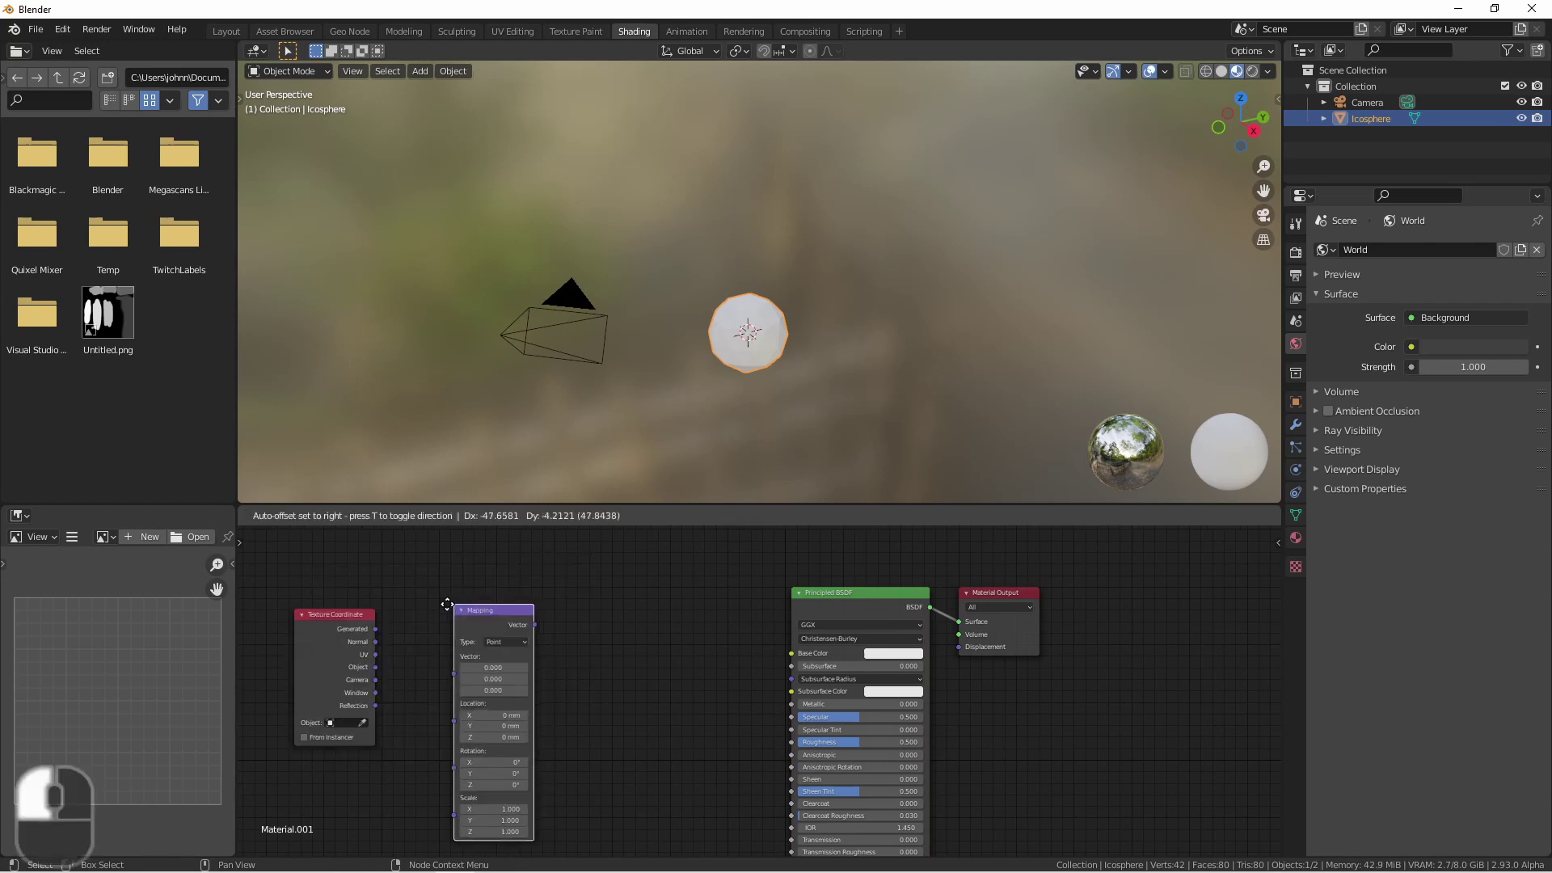
pyautogui.click(429, 575)
pyautogui.hotkey('shift', 'a')
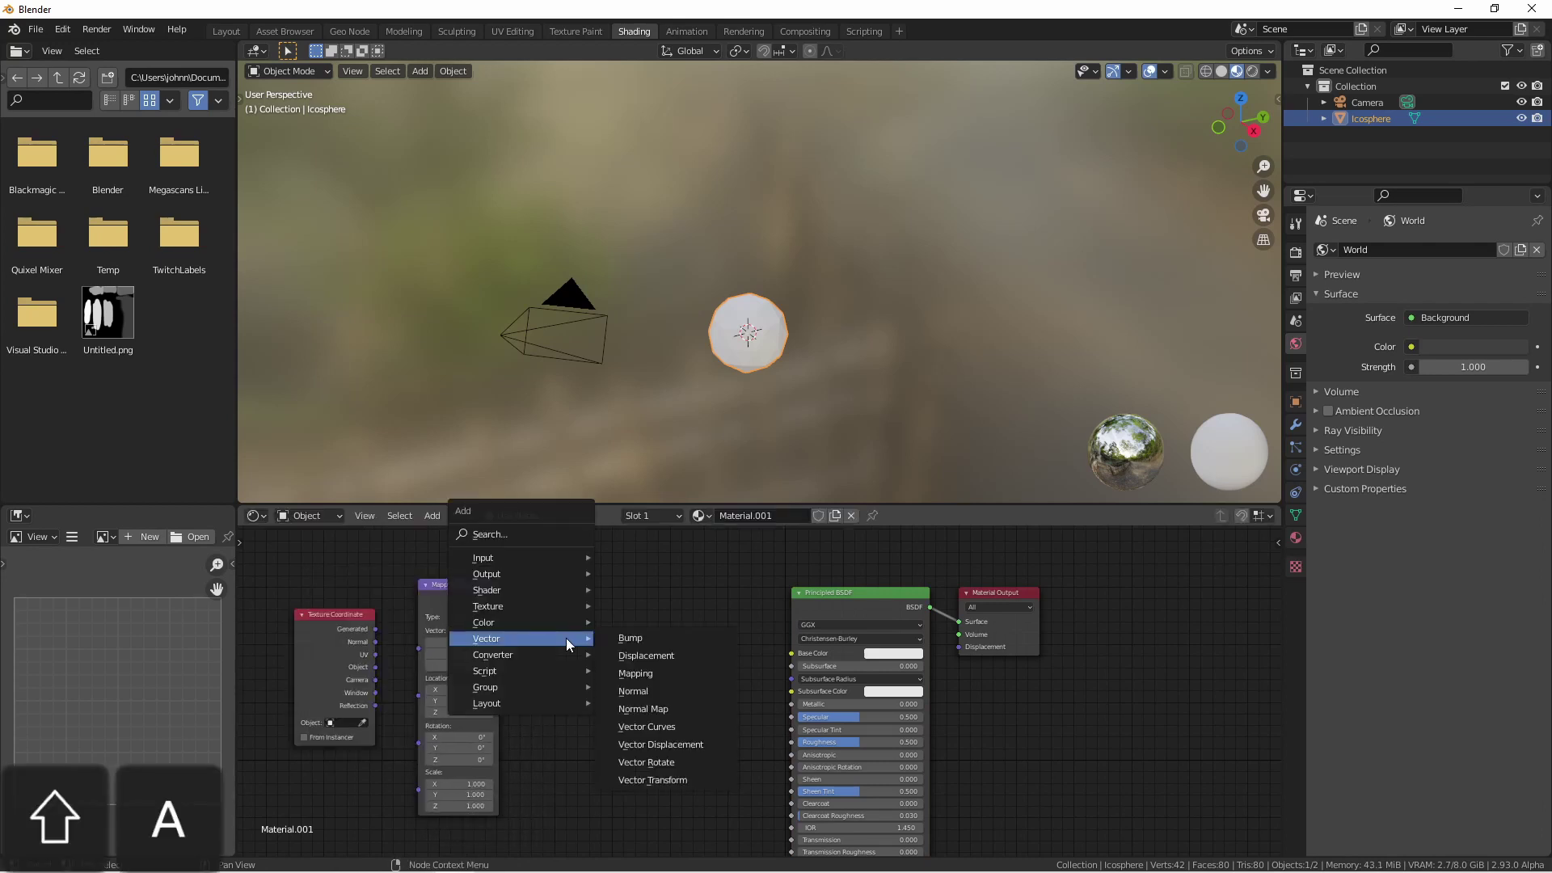
pyautogui.moveTo(536, 605)
pyautogui.click(646, 463)
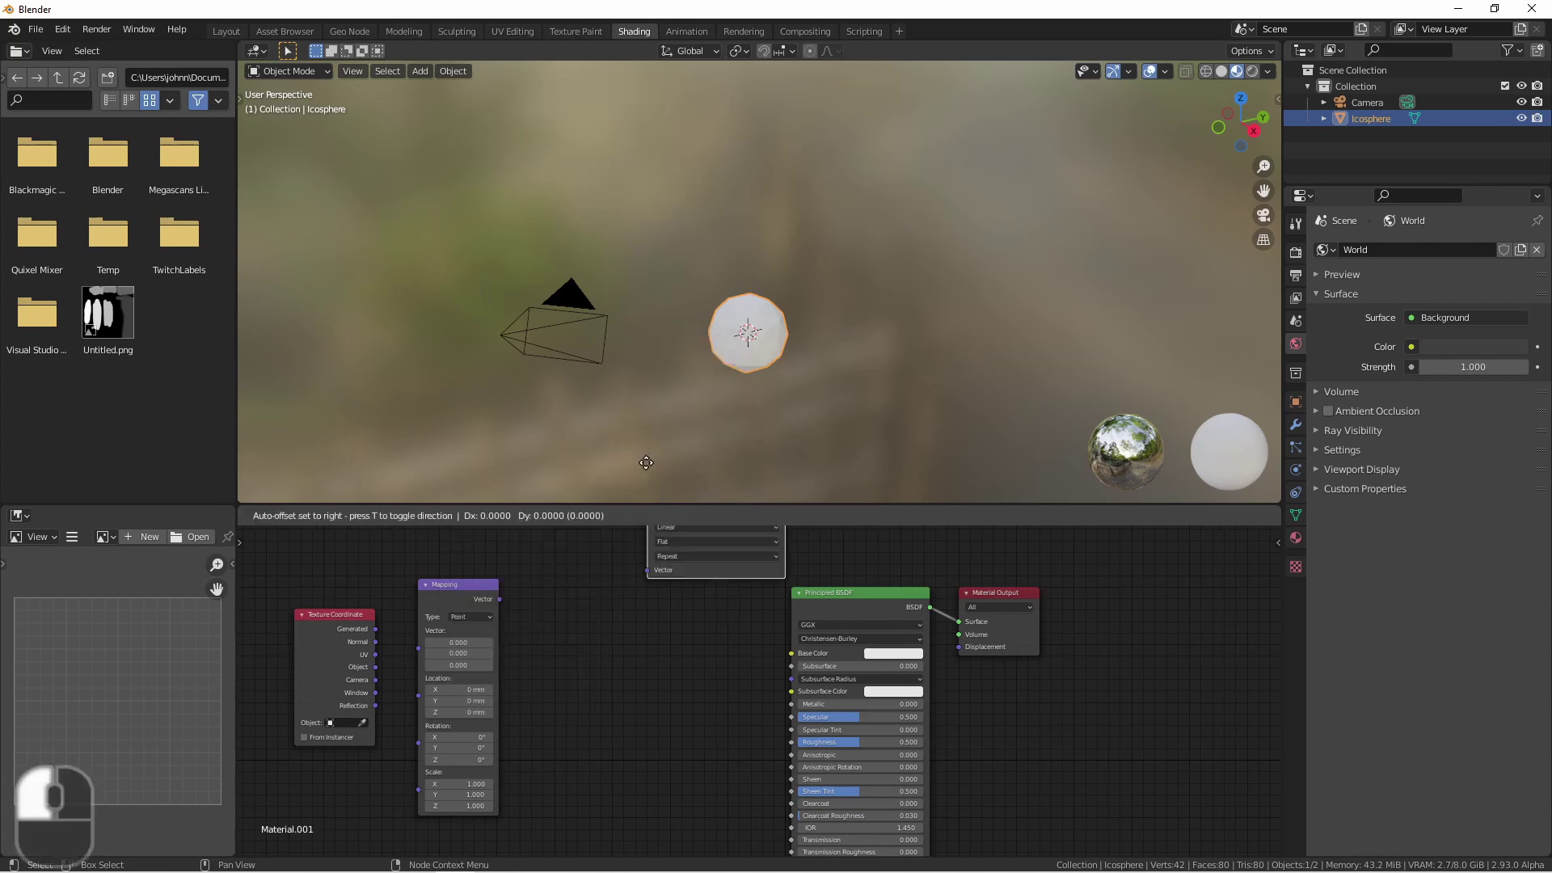
pyautogui.click(684, 619)
# Step: Link Image Color to Base Color, Mapping Vector to the image, and UV to Mapping
pyautogui.moveTo(686, 619); pyautogui.dragTo(791, 653)
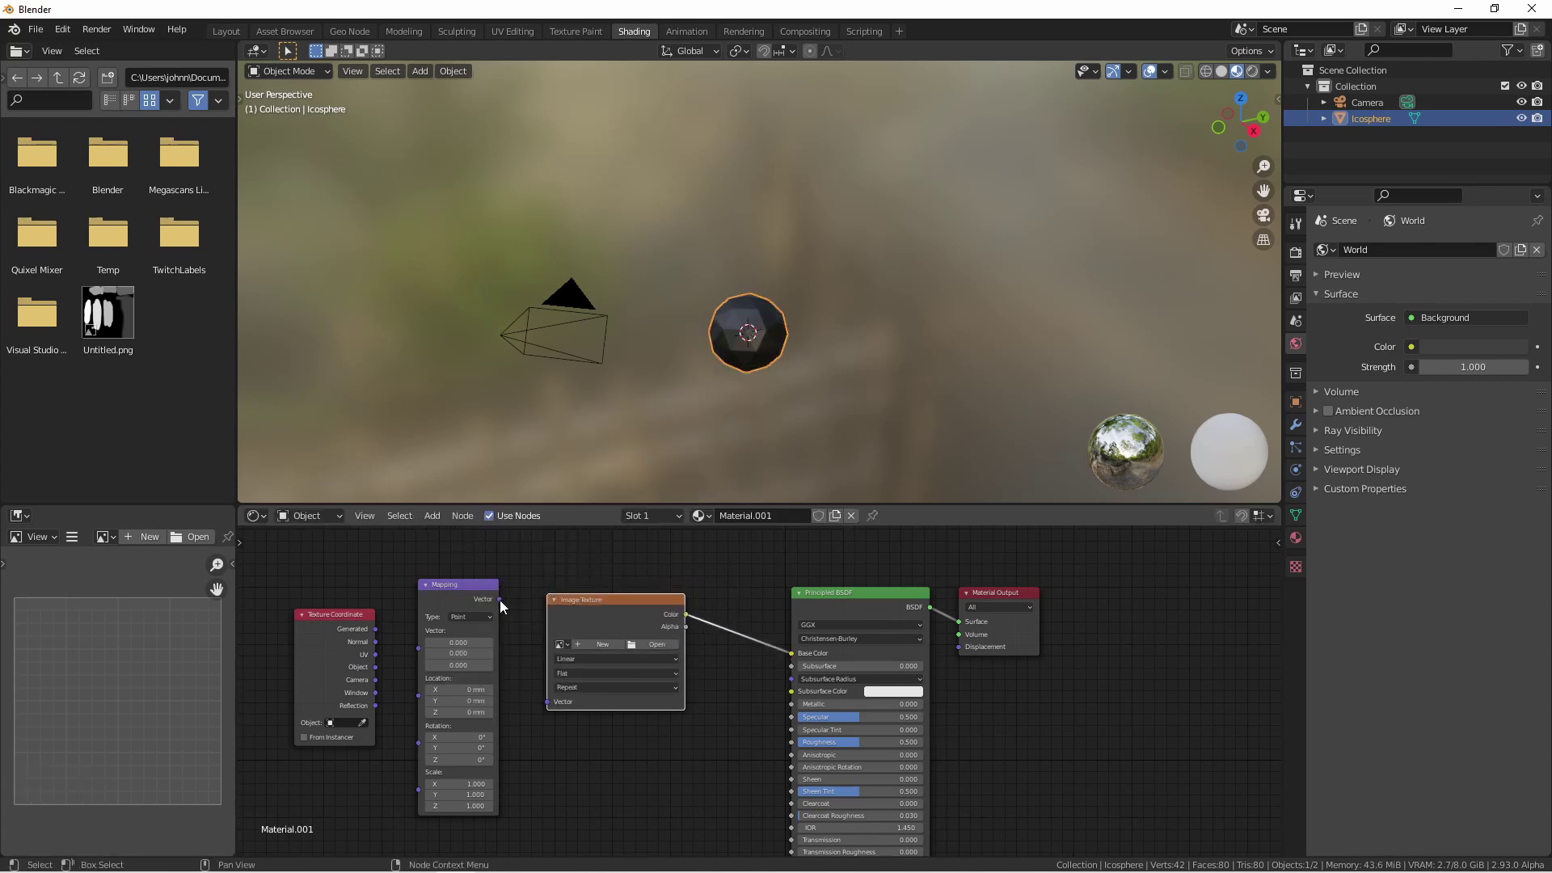
pyautogui.moveTo(500, 599); pyautogui.dragTo(550, 706)
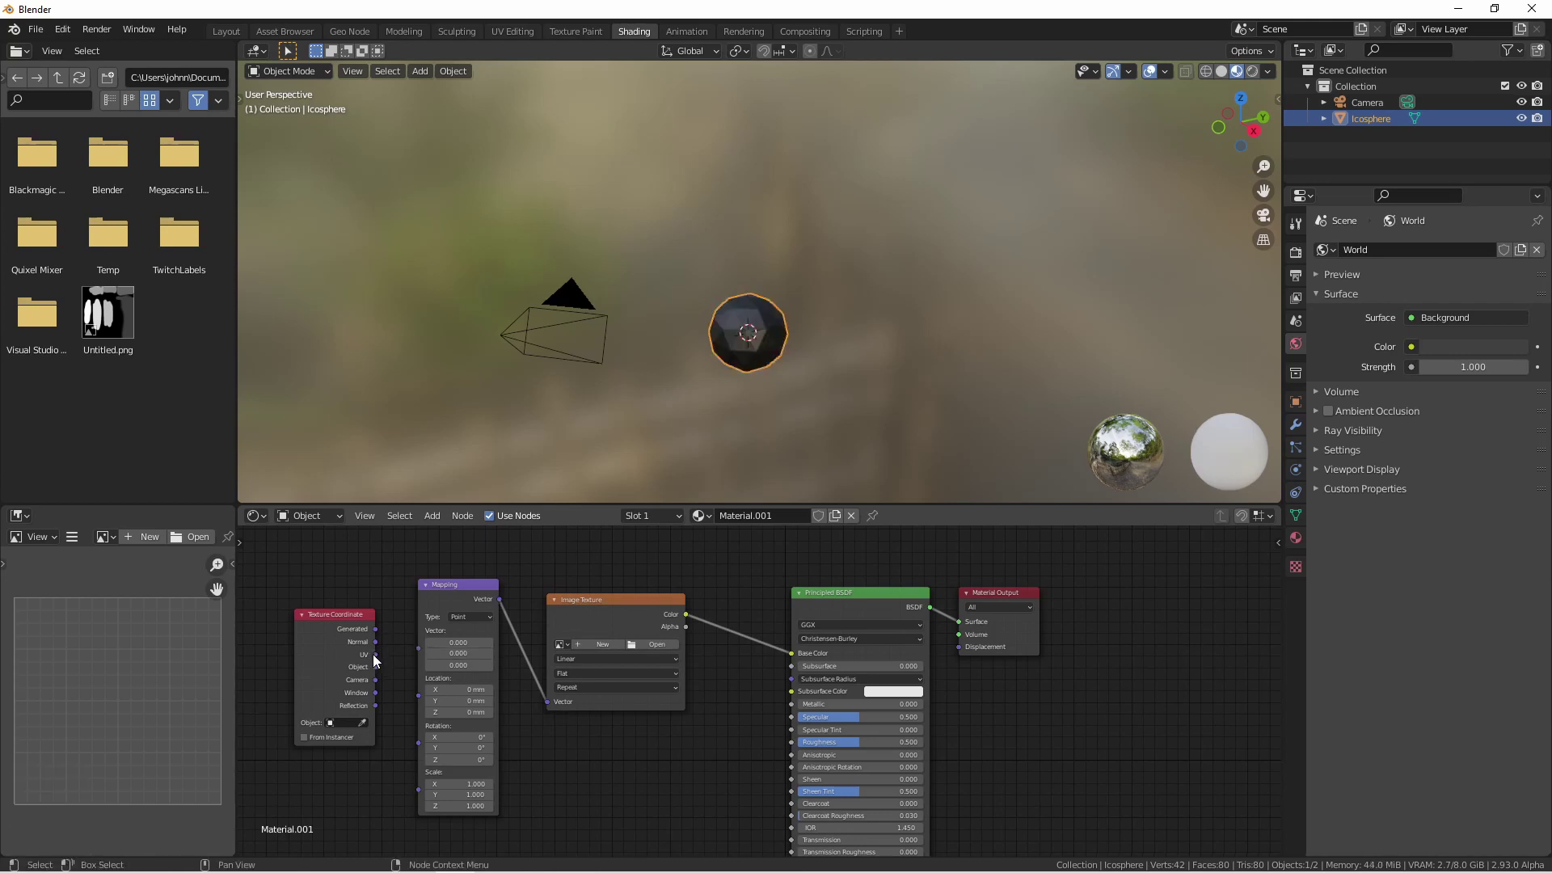
pyautogui.moveTo(372, 653); pyautogui.dragTo(419, 645)
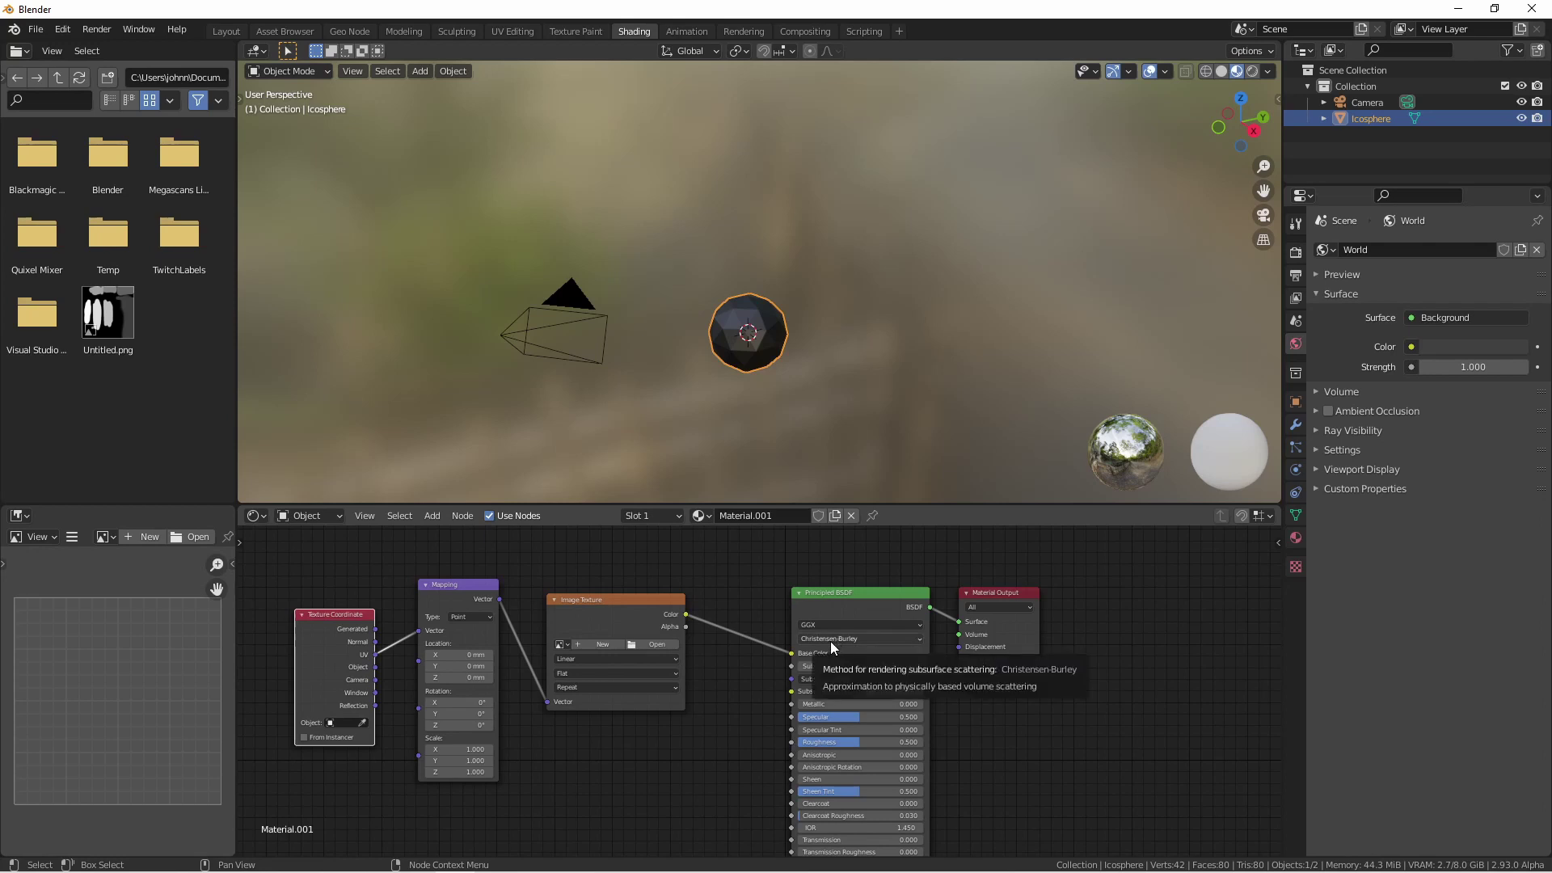
# Step: Load the Untitled checker image into the Image Texture node, then return to UV Editing
pyautogui.click(566, 642)
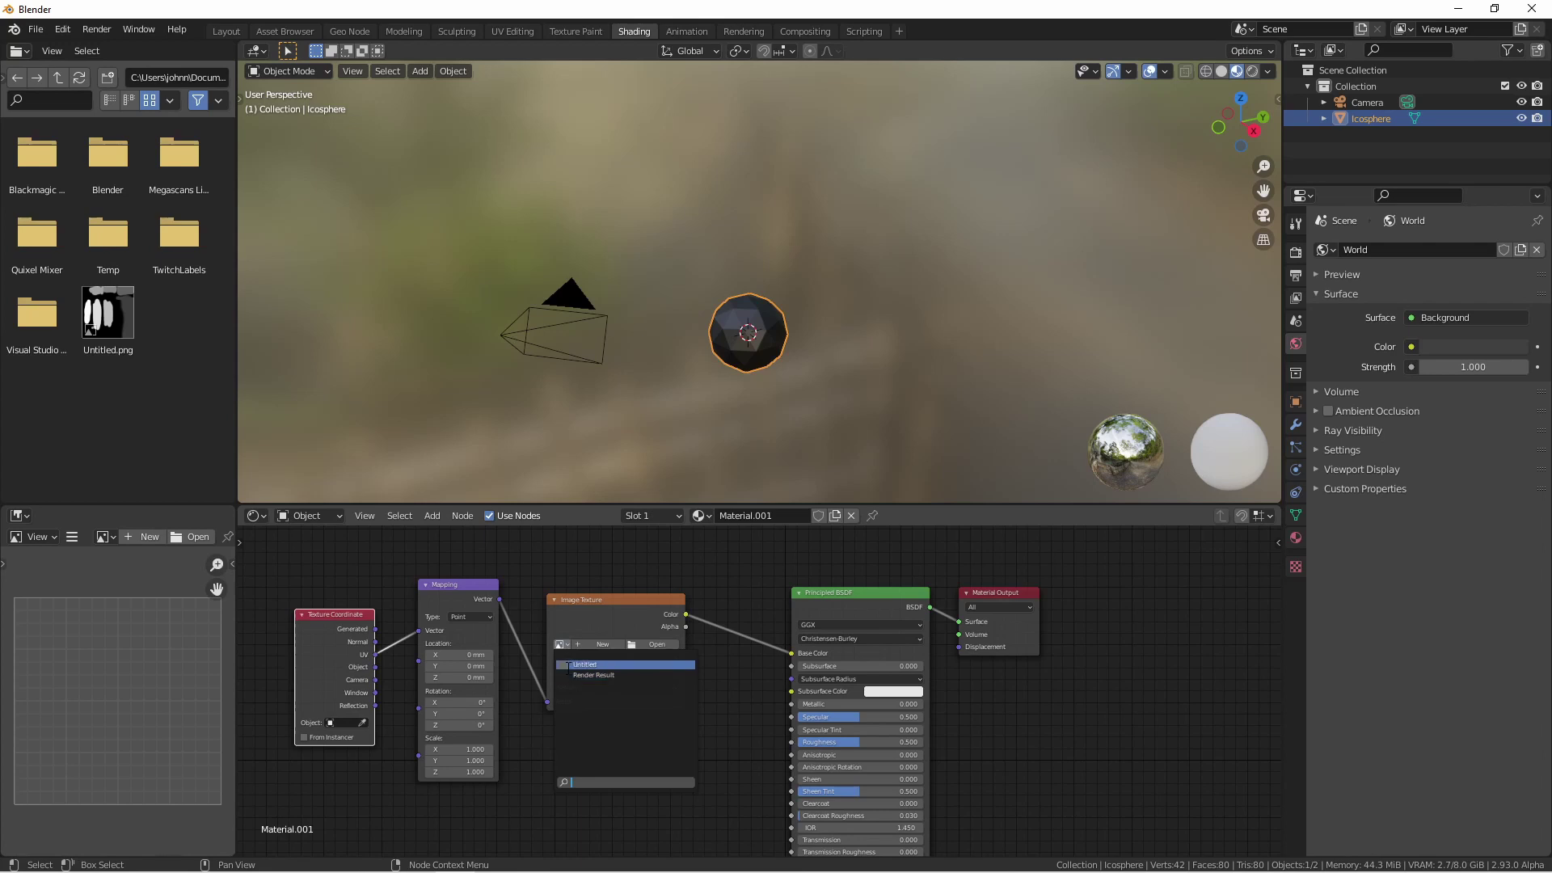
pyautogui.click(568, 664)
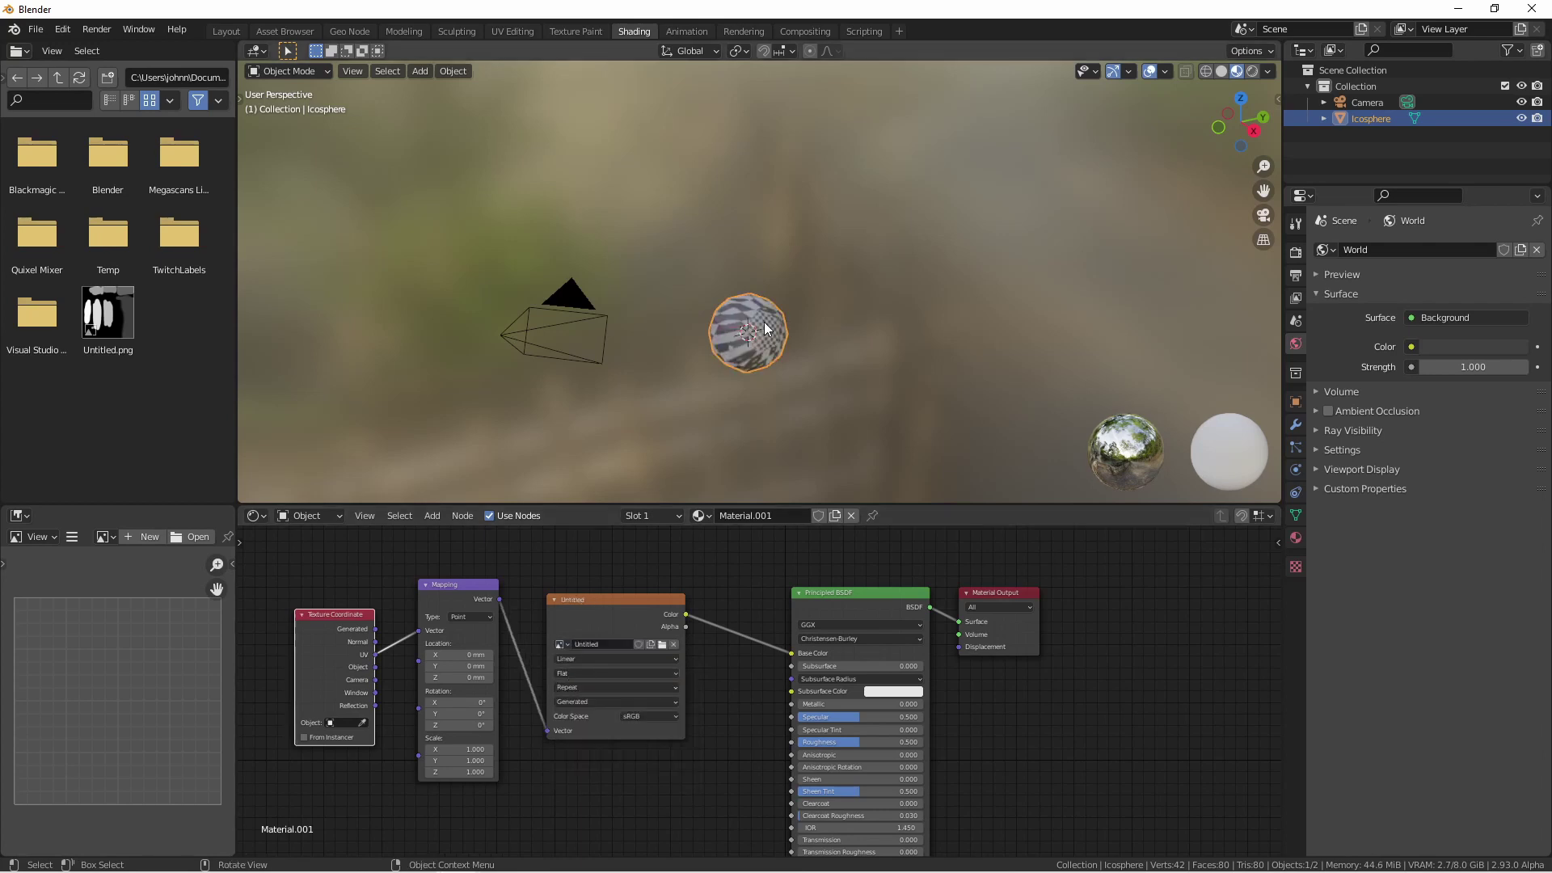
pyautogui.scroll(6, 765, 336)
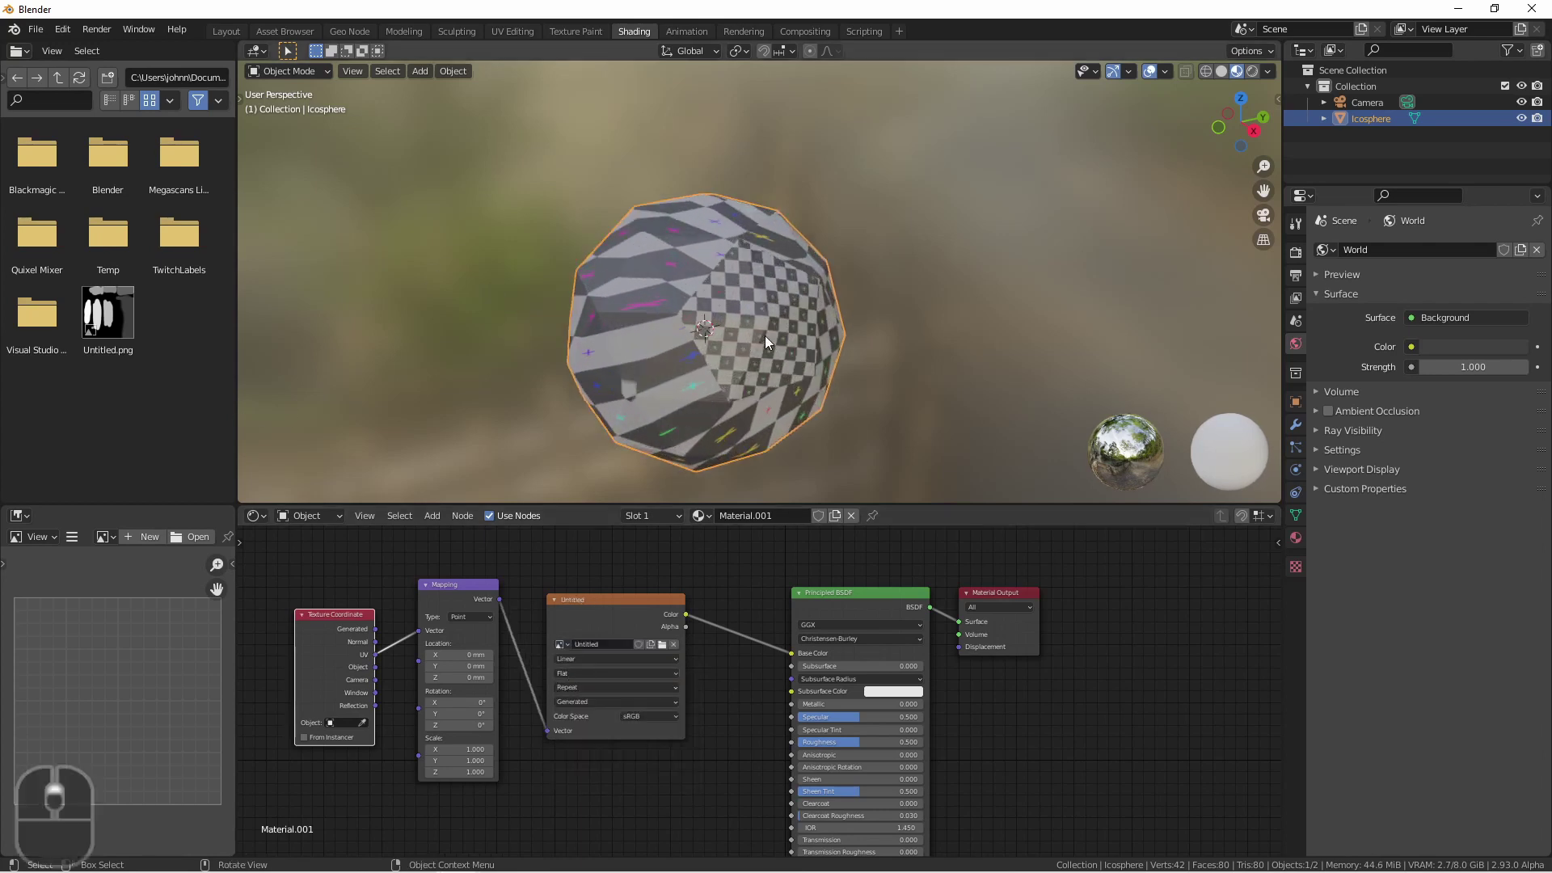
pyautogui.click(501, 29)
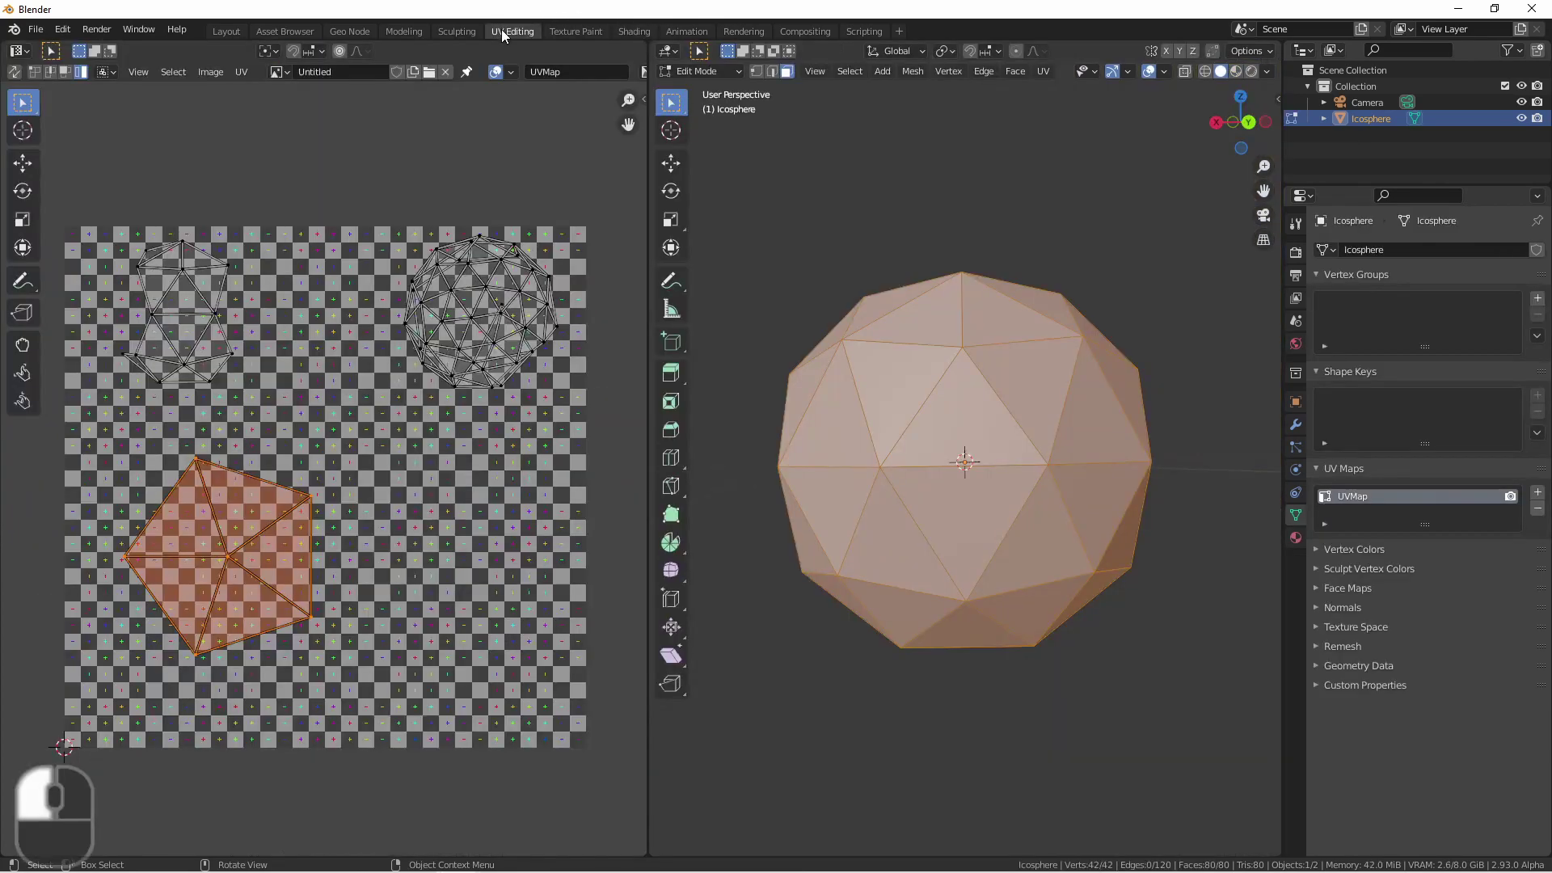
# Step: Show the icosphere in Material Preview and unwrap all its faces with Unwrap
pyautogui.click(1237, 71)
pyautogui.hotkey('alt', 'a')
pyautogui.moveTo(905, 372); pyautogui.dragTo(872, 402, button='middle')
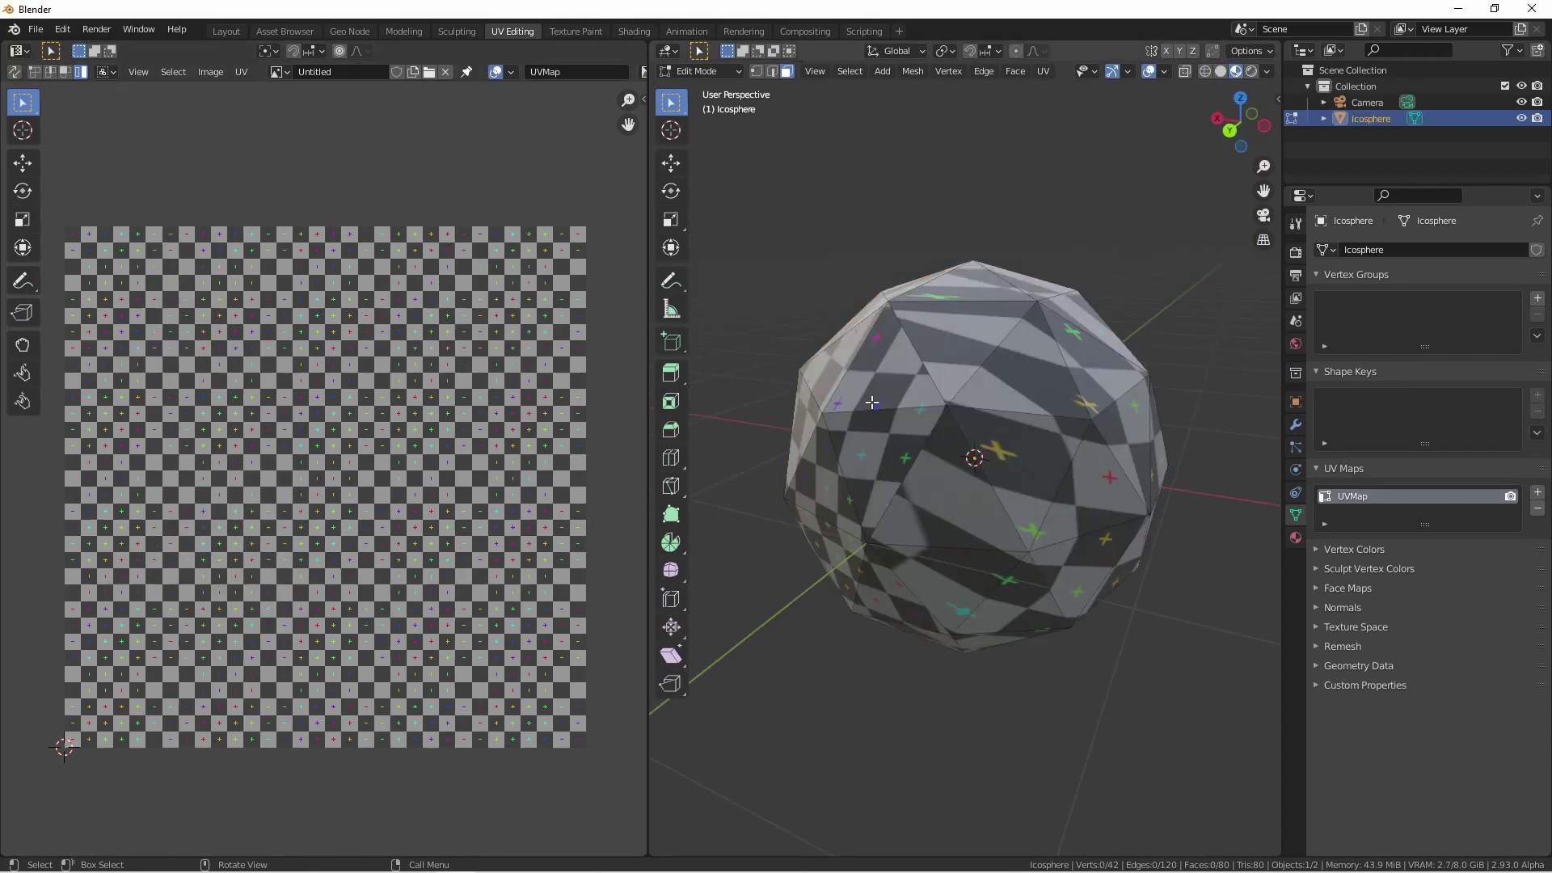
pyautogui.hotkey('ctrl', 'z')
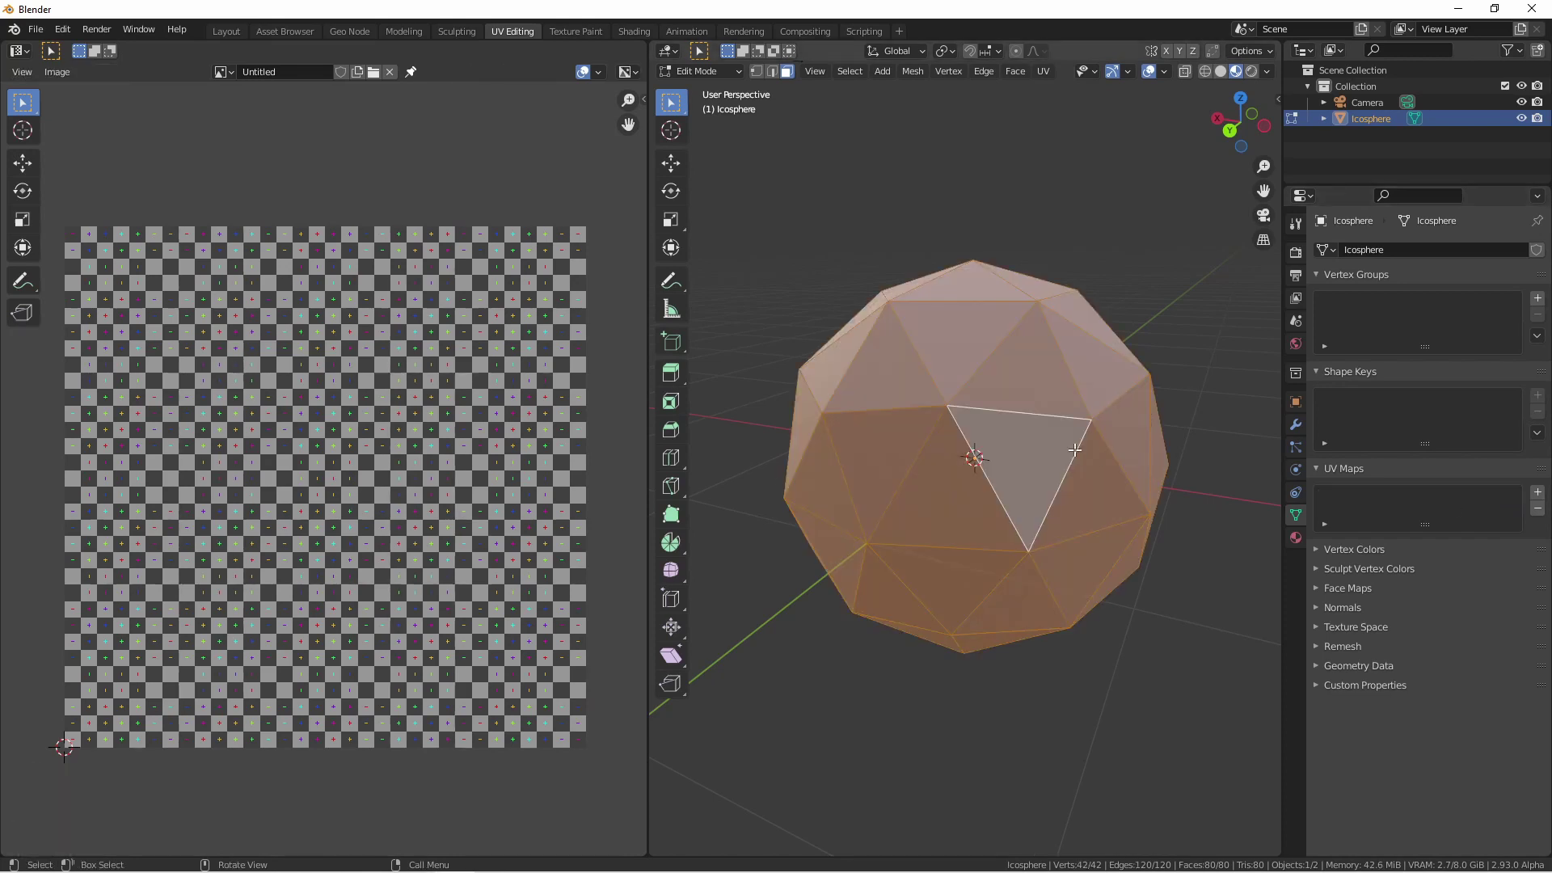
pyautogui.press('u')
pyautogui.click(982, 394)
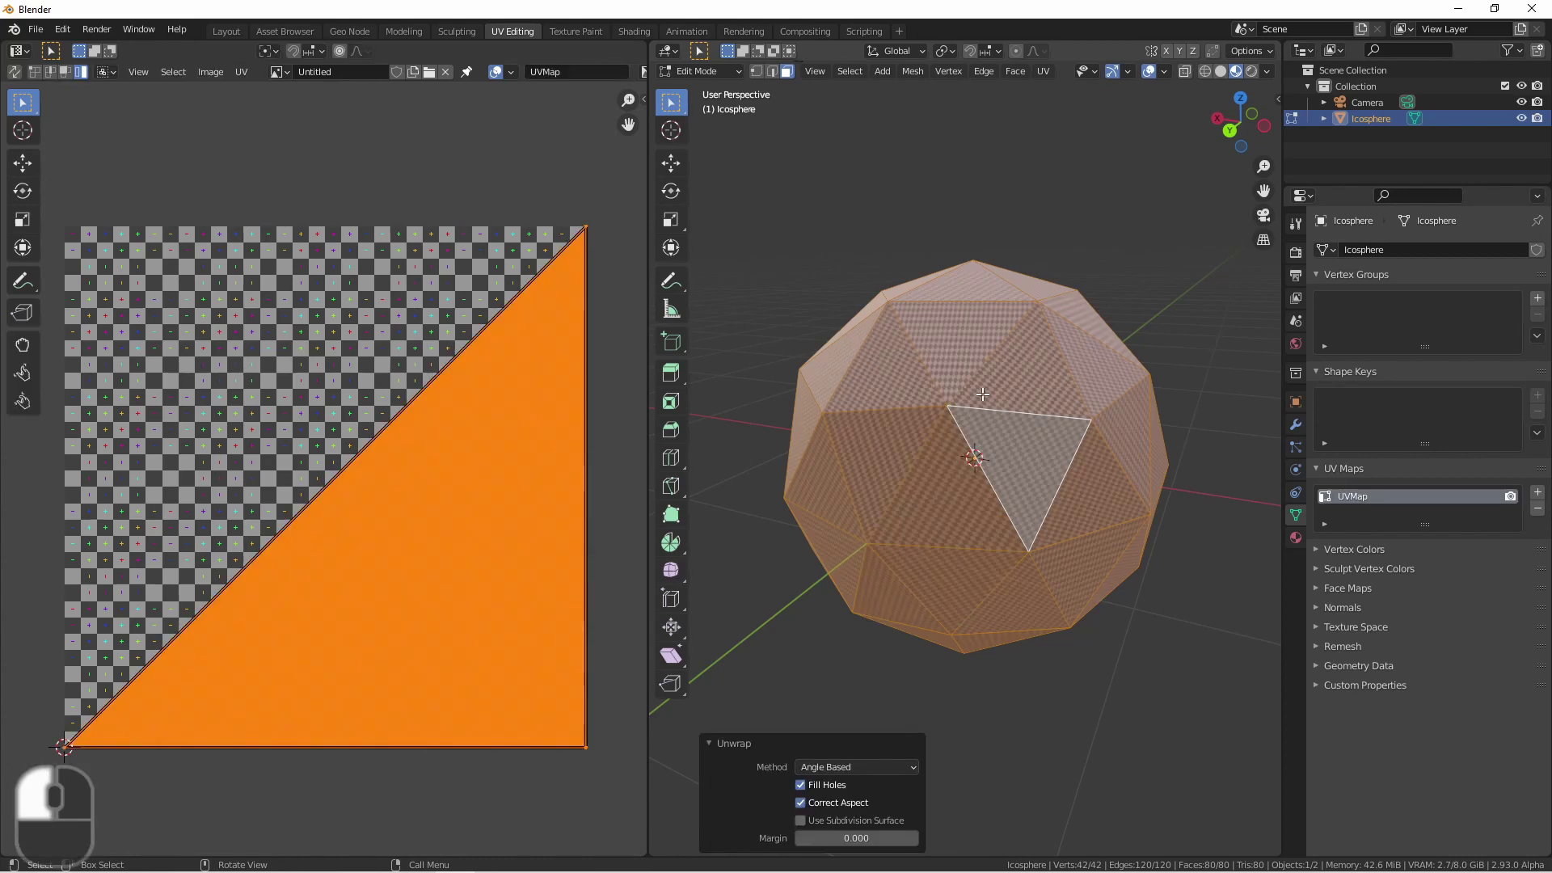
# Step: In edge select mode, pick two icosphere edges, then select the whole mesh again
pyautogui.press('2')
pyautogui.click(942, 437)
pyautogui.keyDown('shift'); pyautogui.click(980, 378); pyautogui.keyUp('shift')
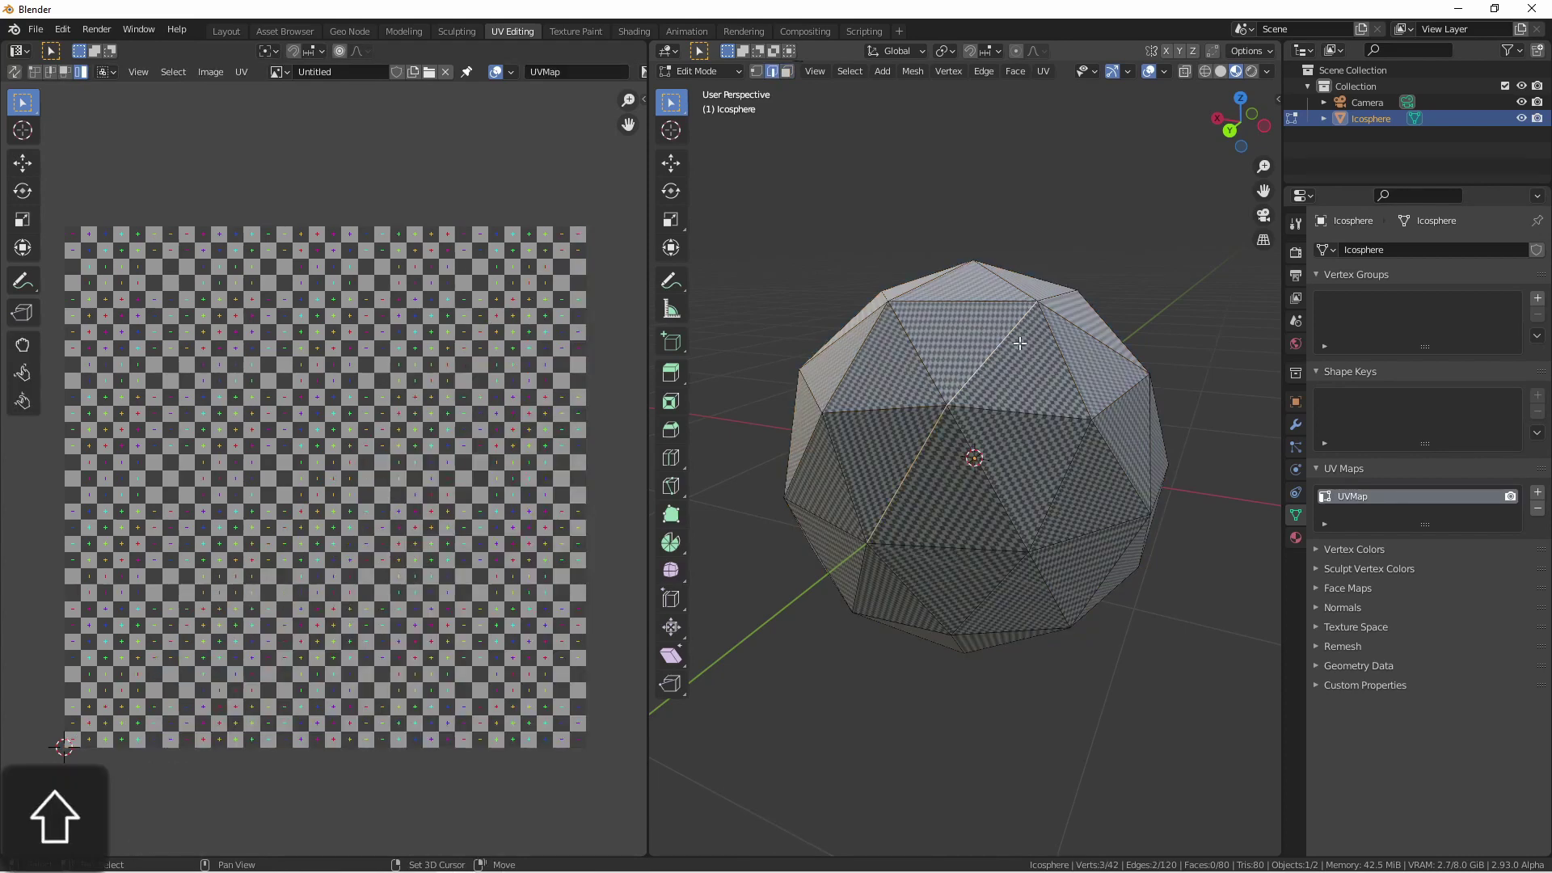
pyautogui.press('a')
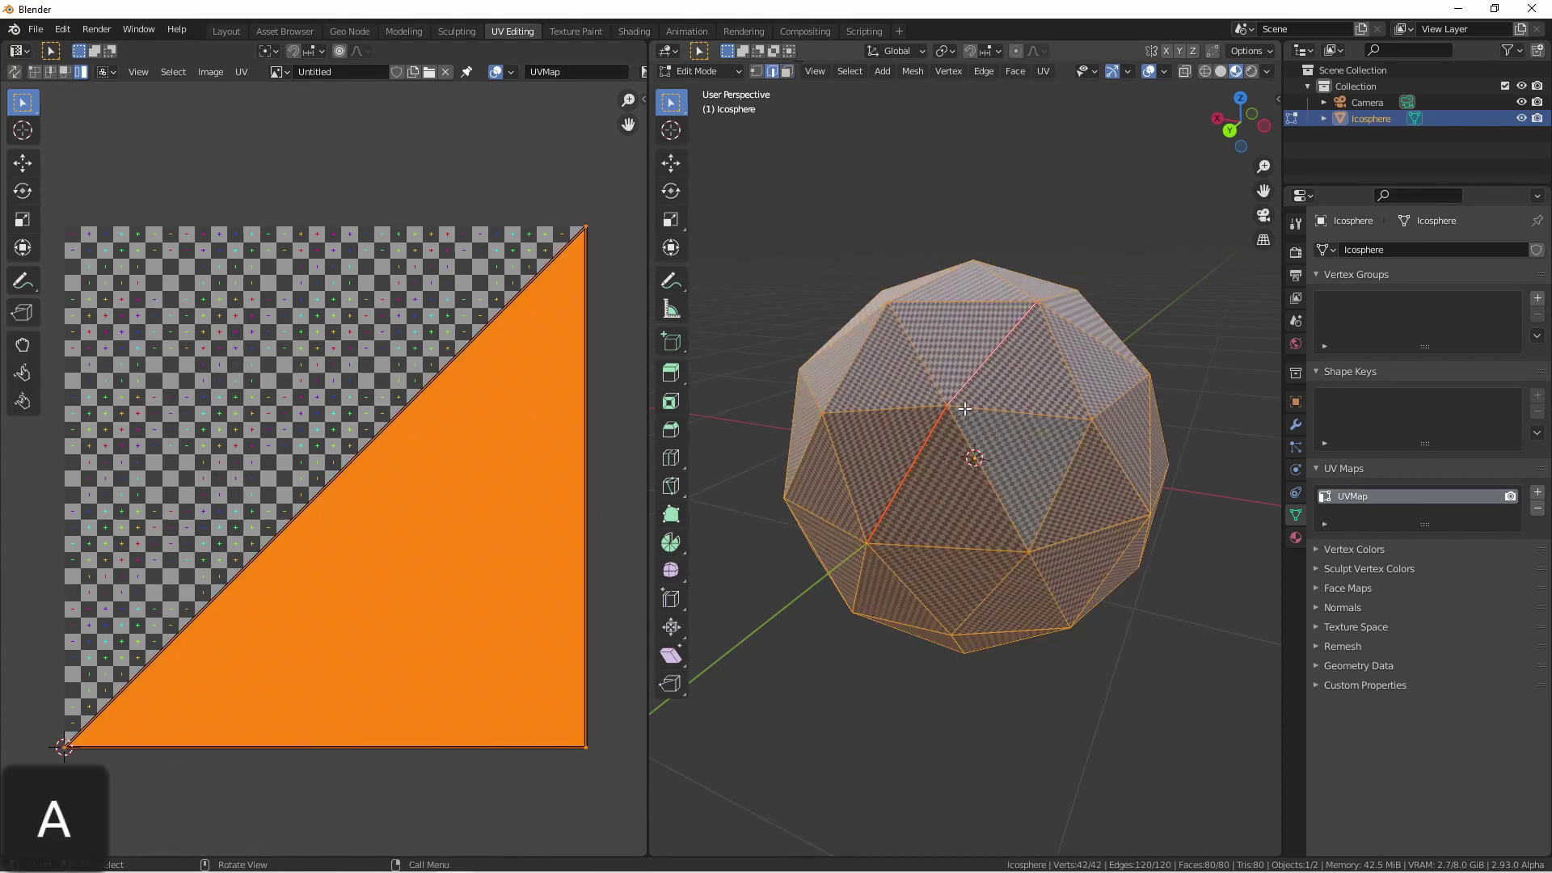
pyautogui.press('u')
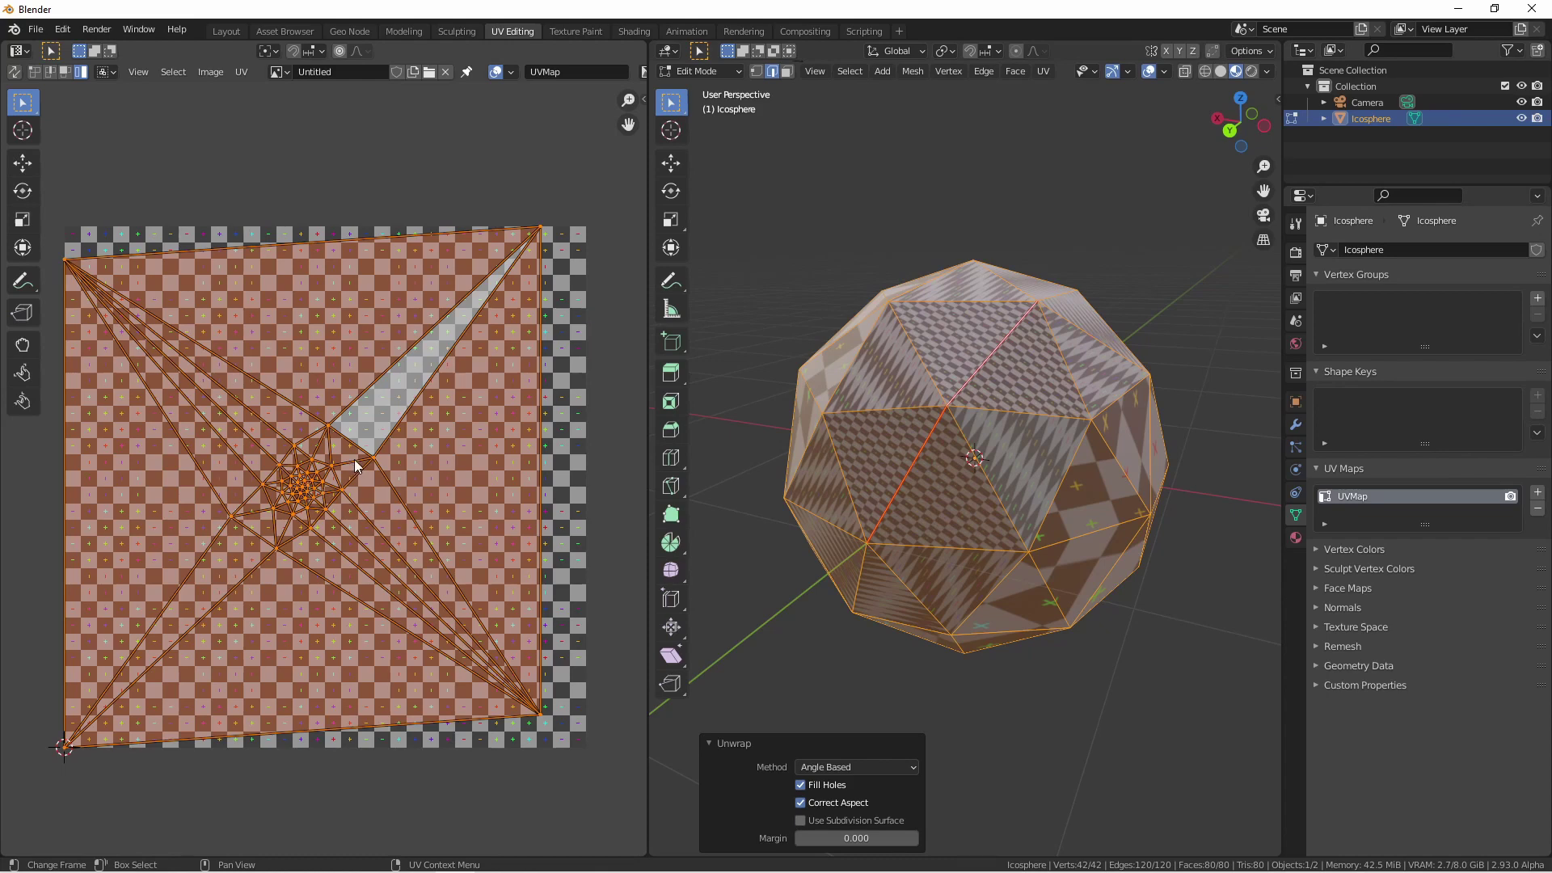
# Step: Select one small face in the UV layout and pin its UVs
pyautogui.click(375, 387)
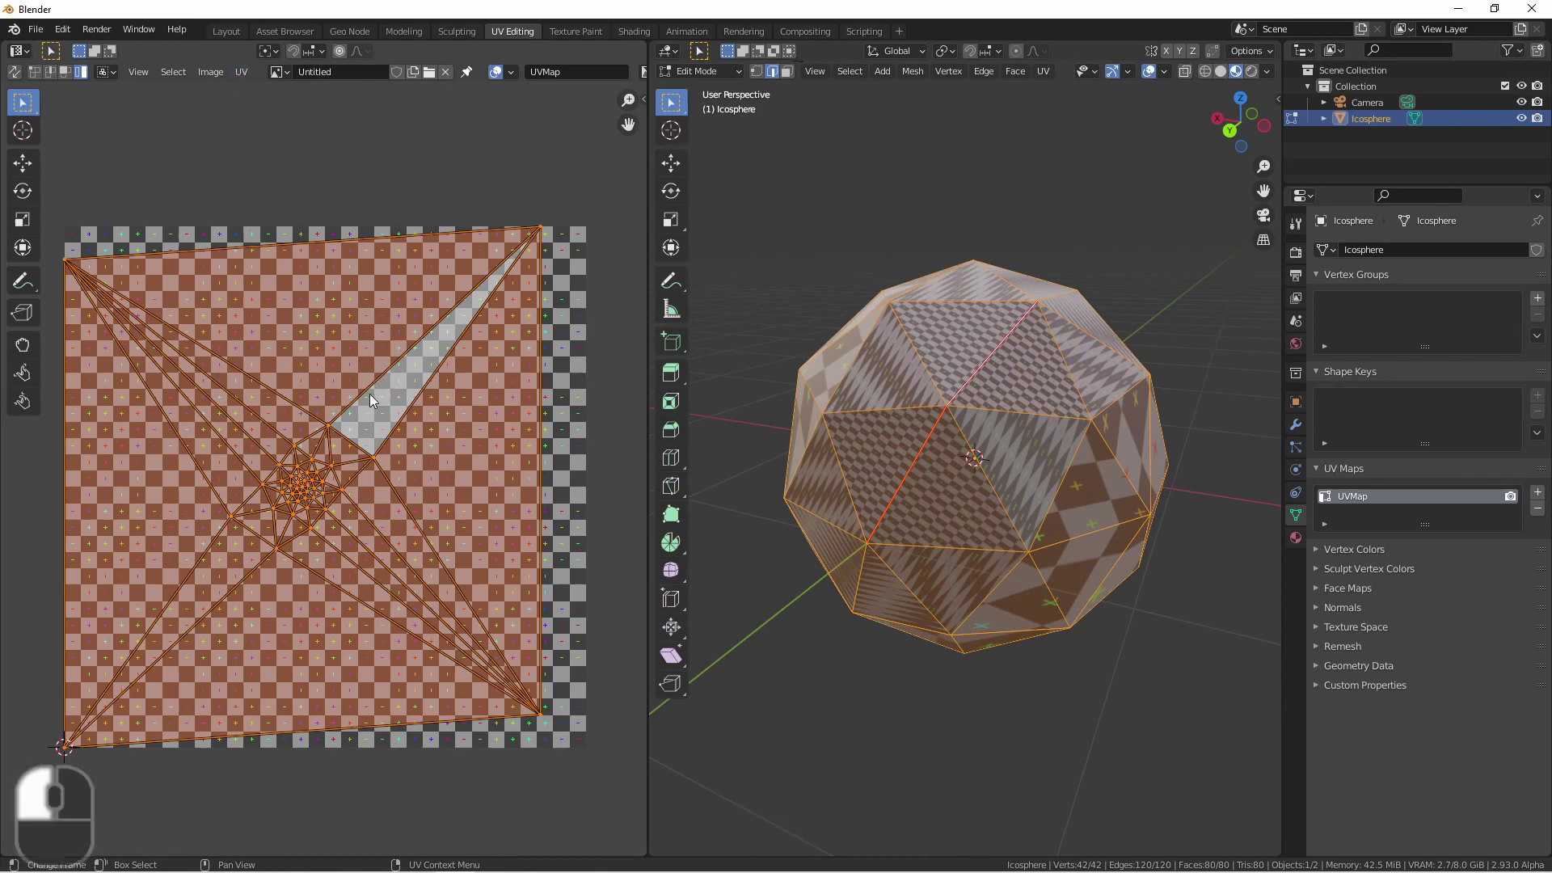
pyautogui.scroll(2, 322, 427)
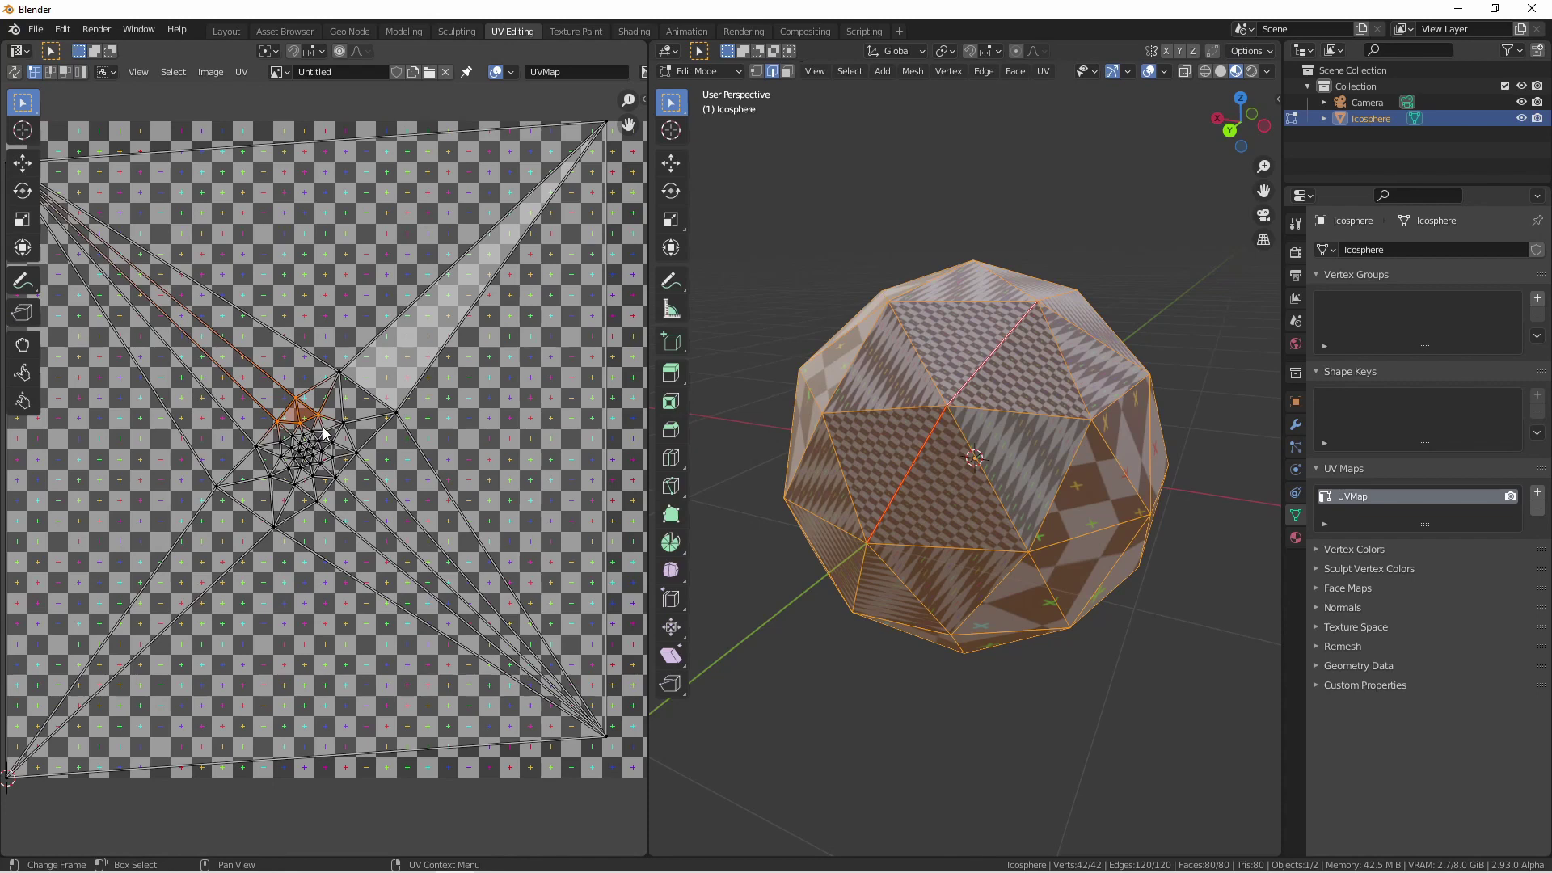
pyautogui.rightClick(282, 274)
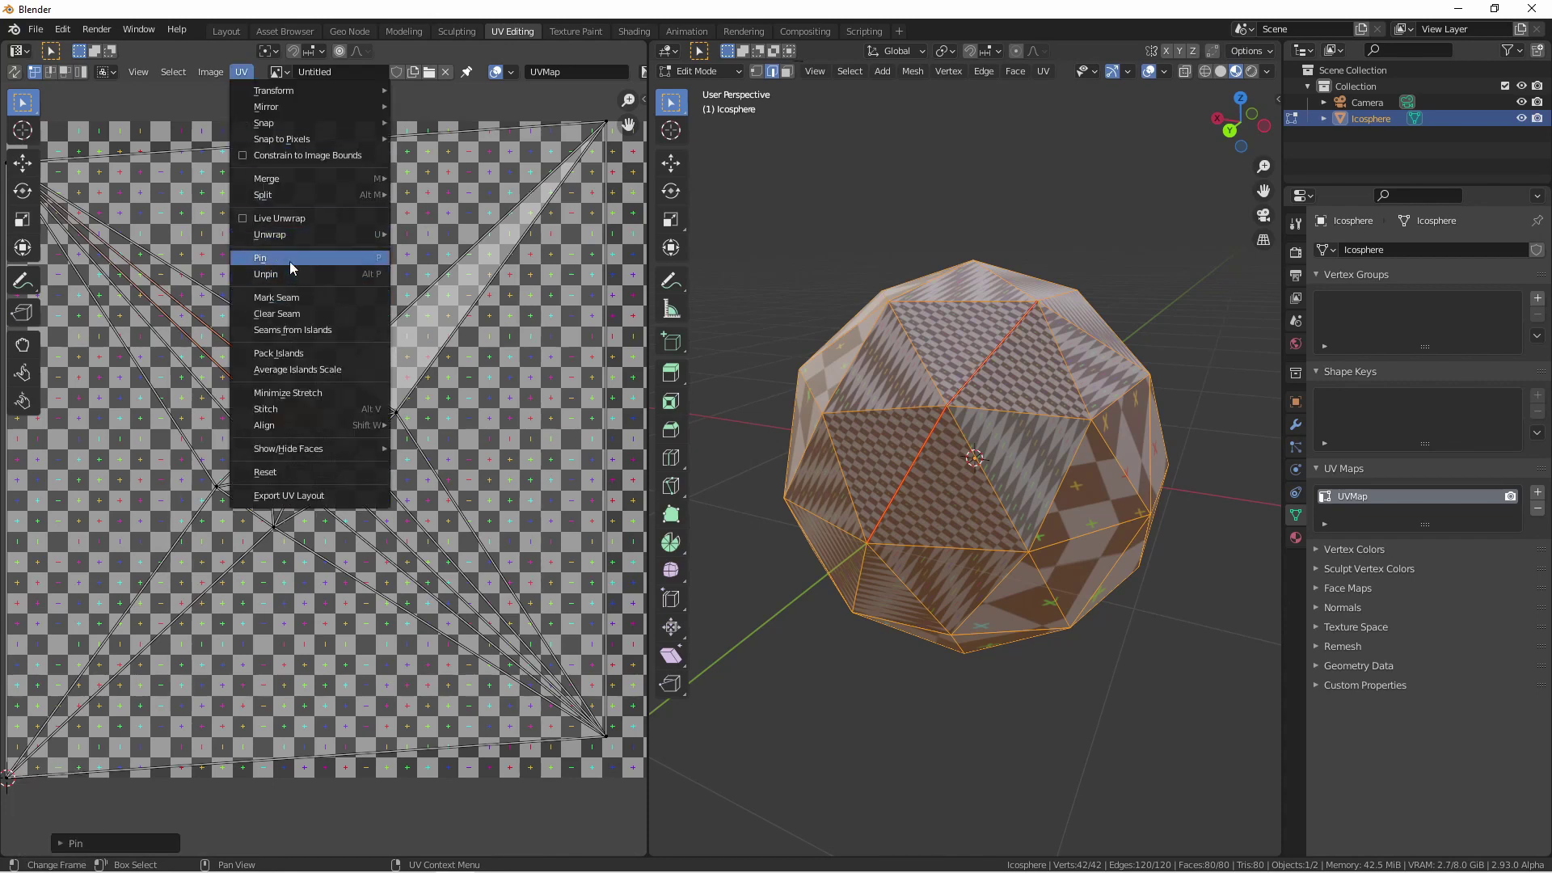
pyautogui.click(289, 261)
pyautogui.click(314, 372)
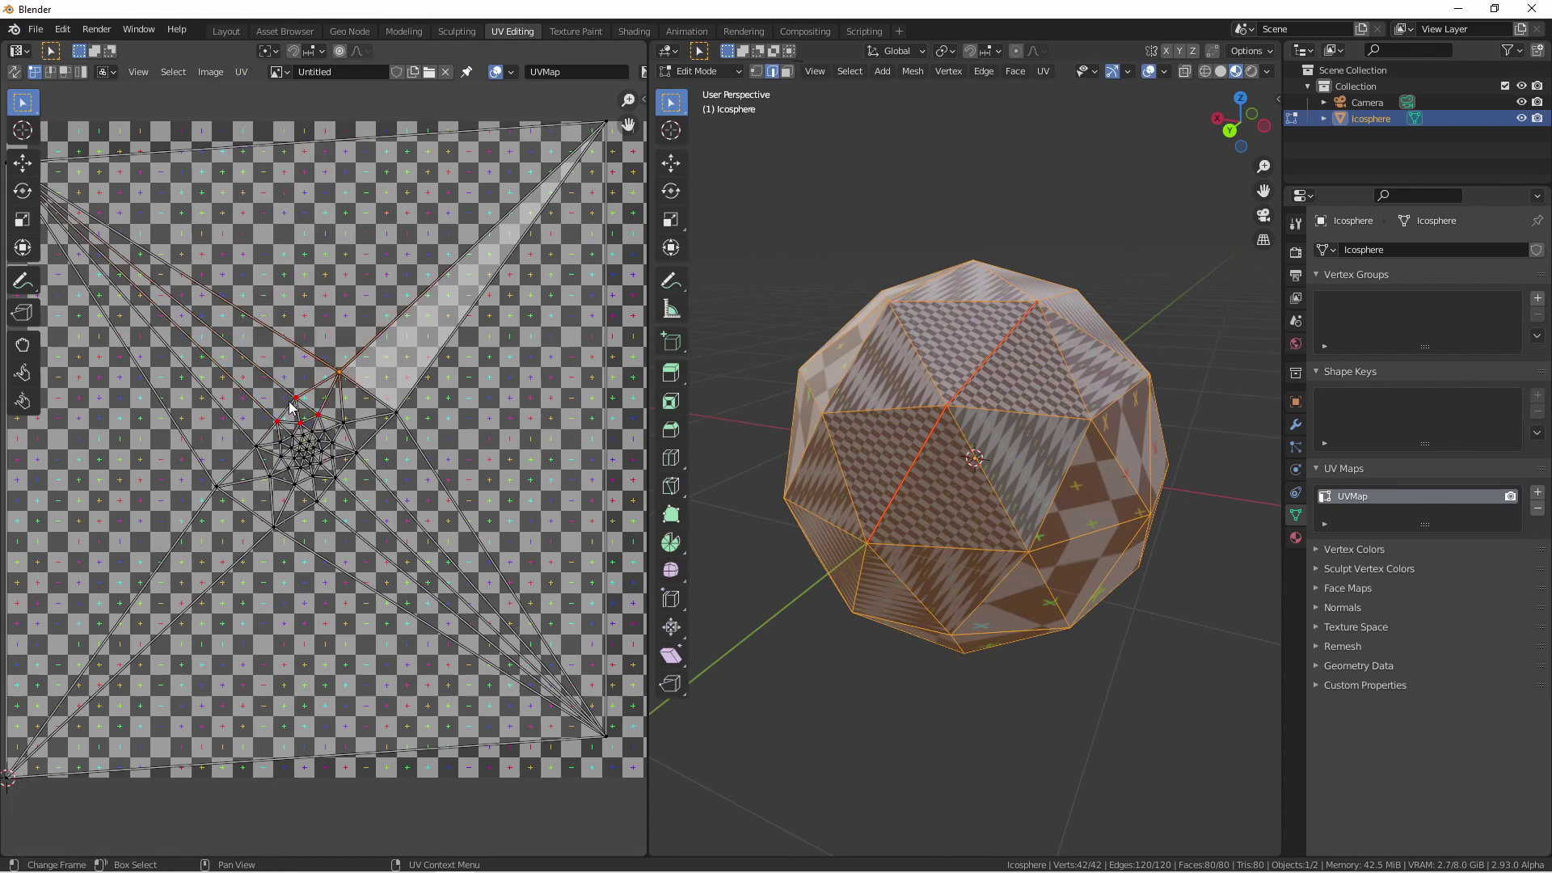
# Step: Select a chain of three mesh edges, then re-unwrap the whole mesh keeping pinned UVs
pyautogui.moveTo(1058, 544); pyautogui.dragTo(1018, 455, button='middle')
pyautogui.click(947, 402)
pyautogui.keyDown('shift'); pyautogui.click(1010, 507); pyautogui.keyUp('shift')
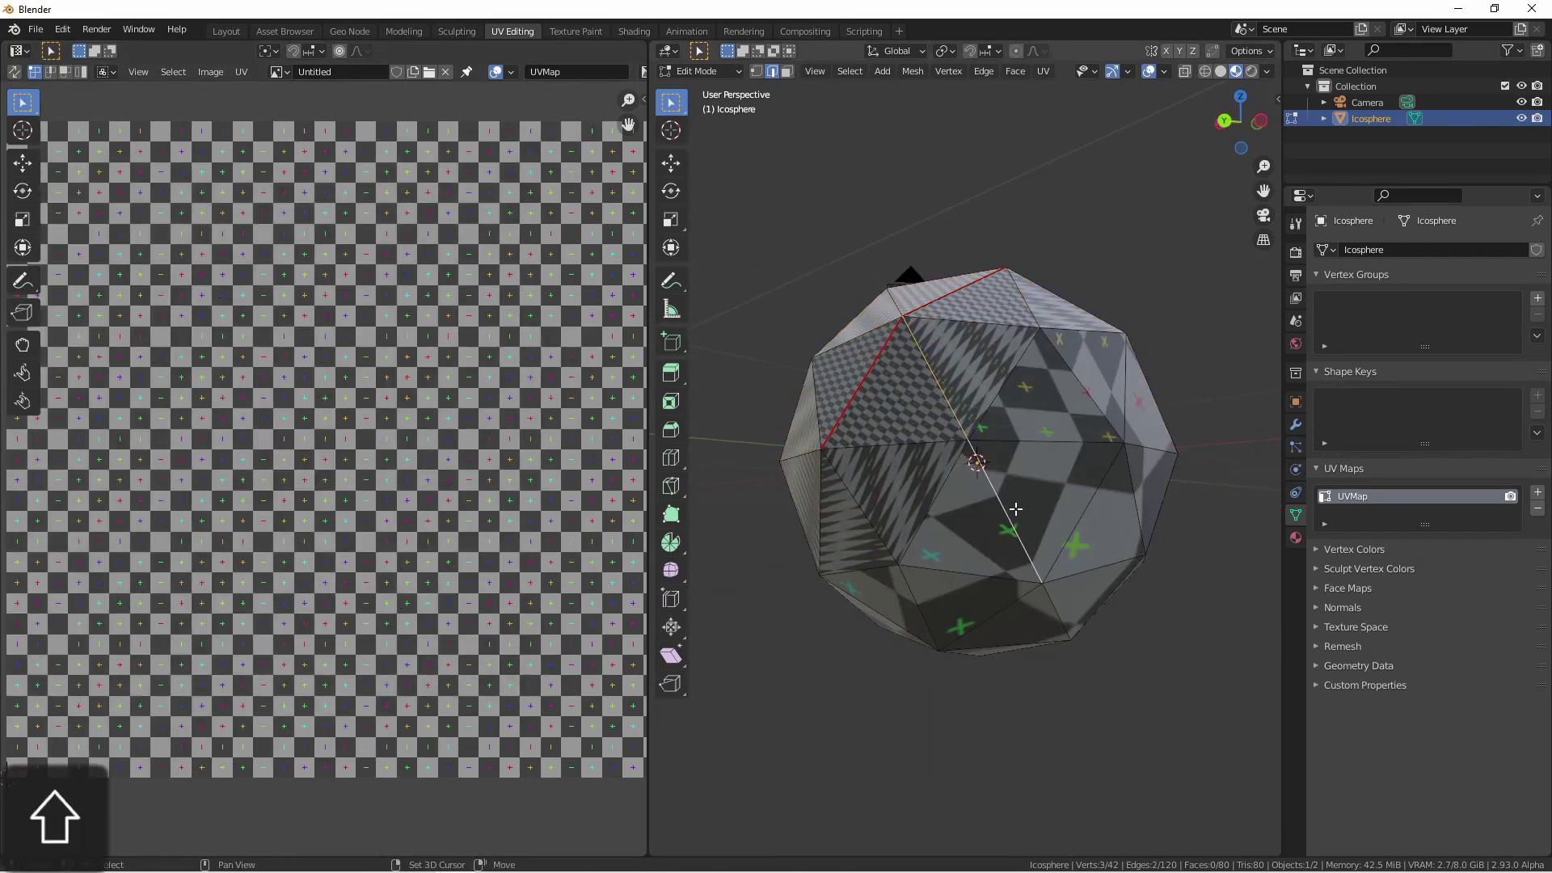
pyautogui.keyDown('shift'); pyautogui.click(1051, 603); pyautogui.keyUp('shift')
pyautogui.press('a')
pyautogui.press('u')
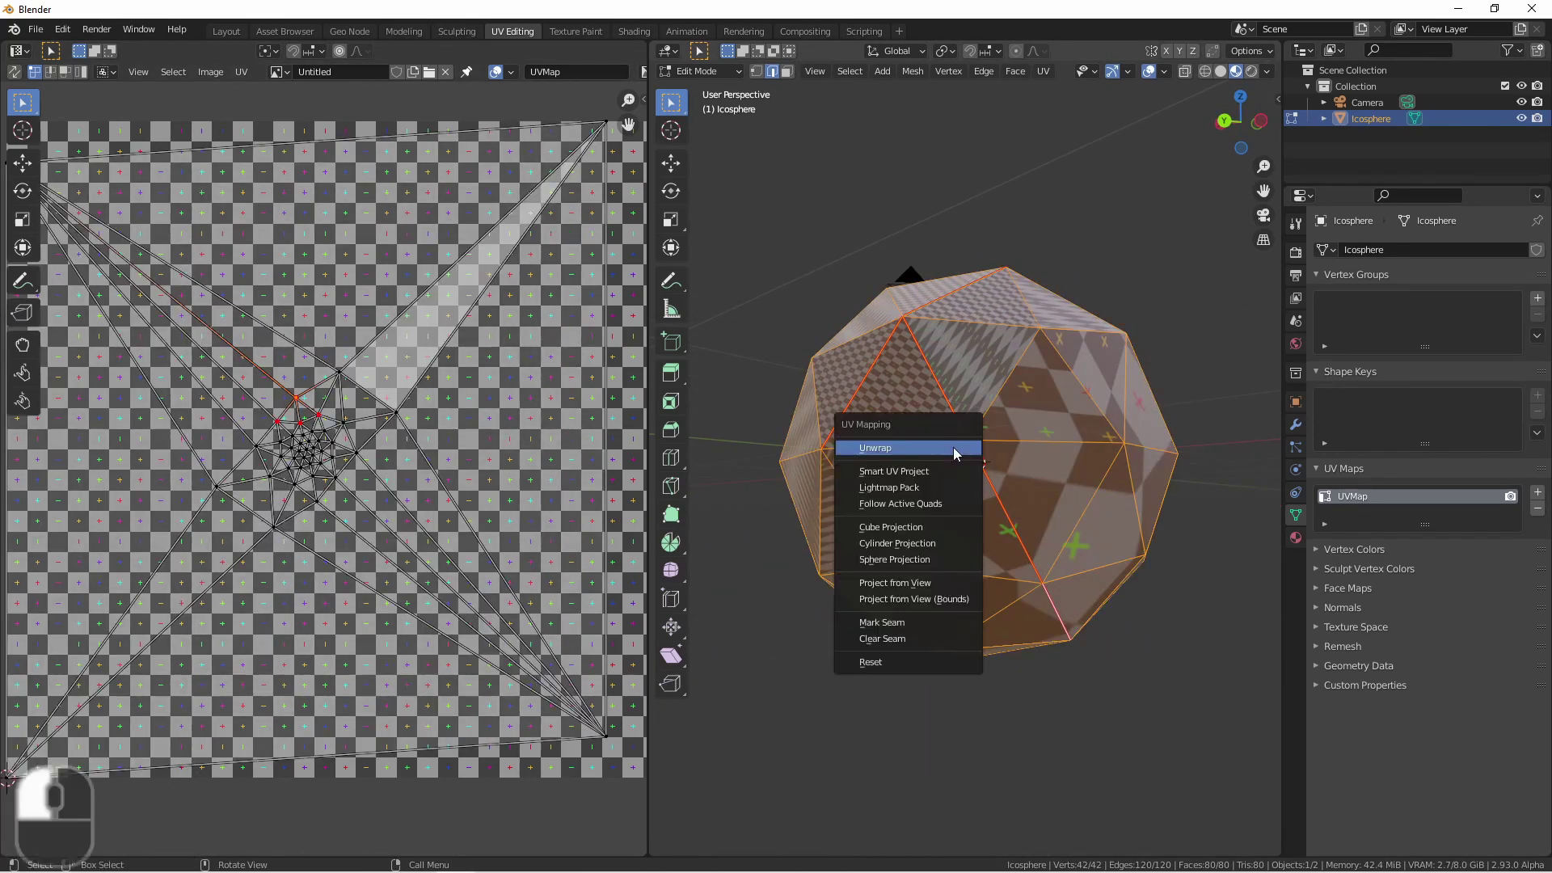
pyautogui.click(952, 448)
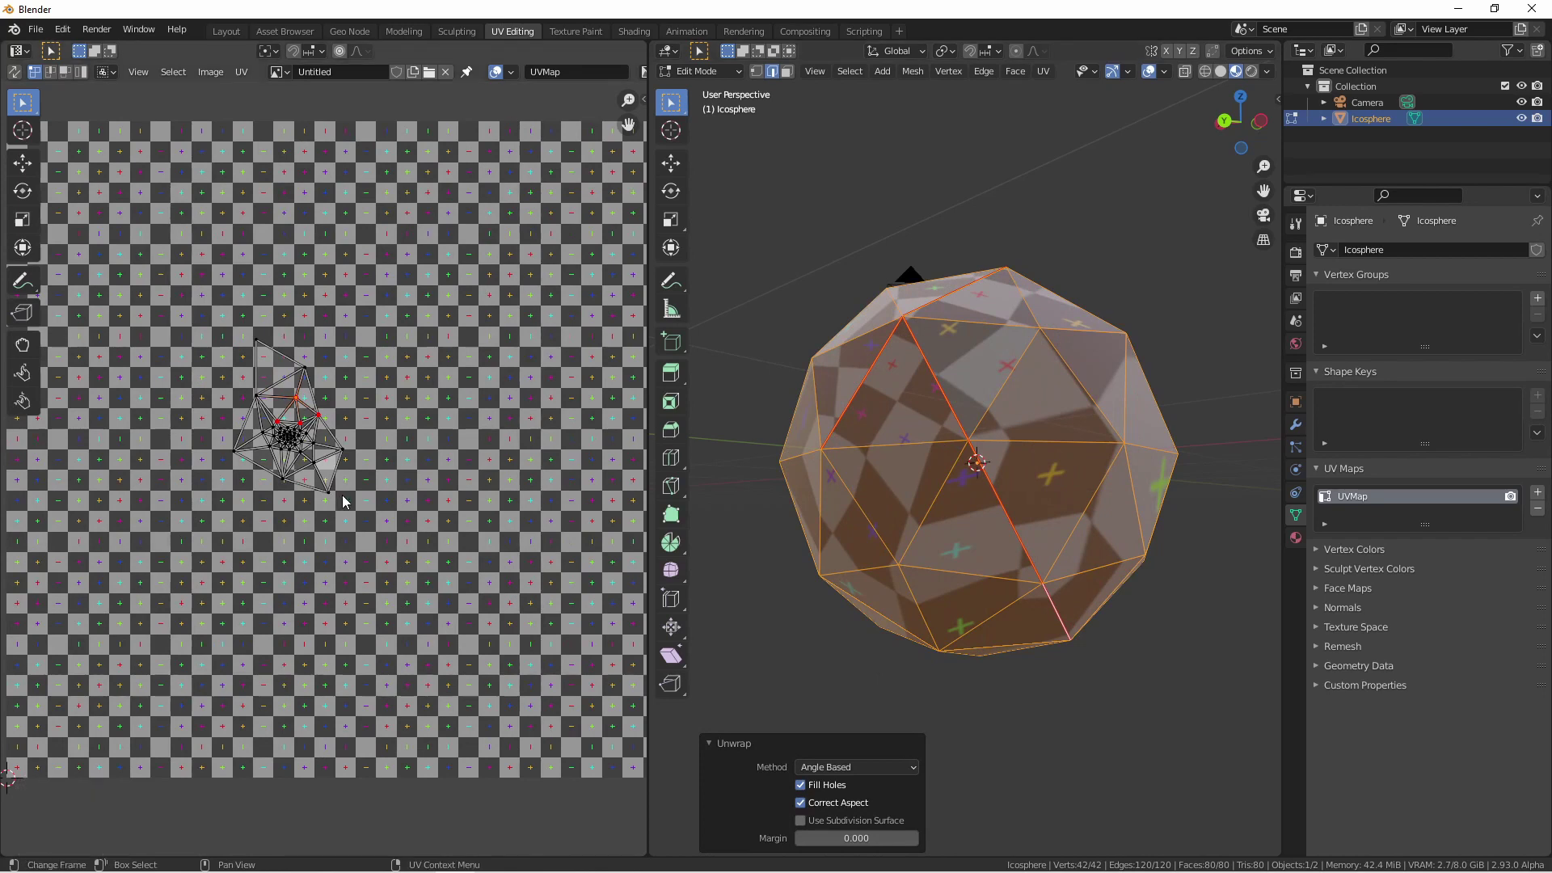
# Step: Grab the selected pinned UV vertices and drag them to new spots across two moves
pyautogui.click(241, 71)
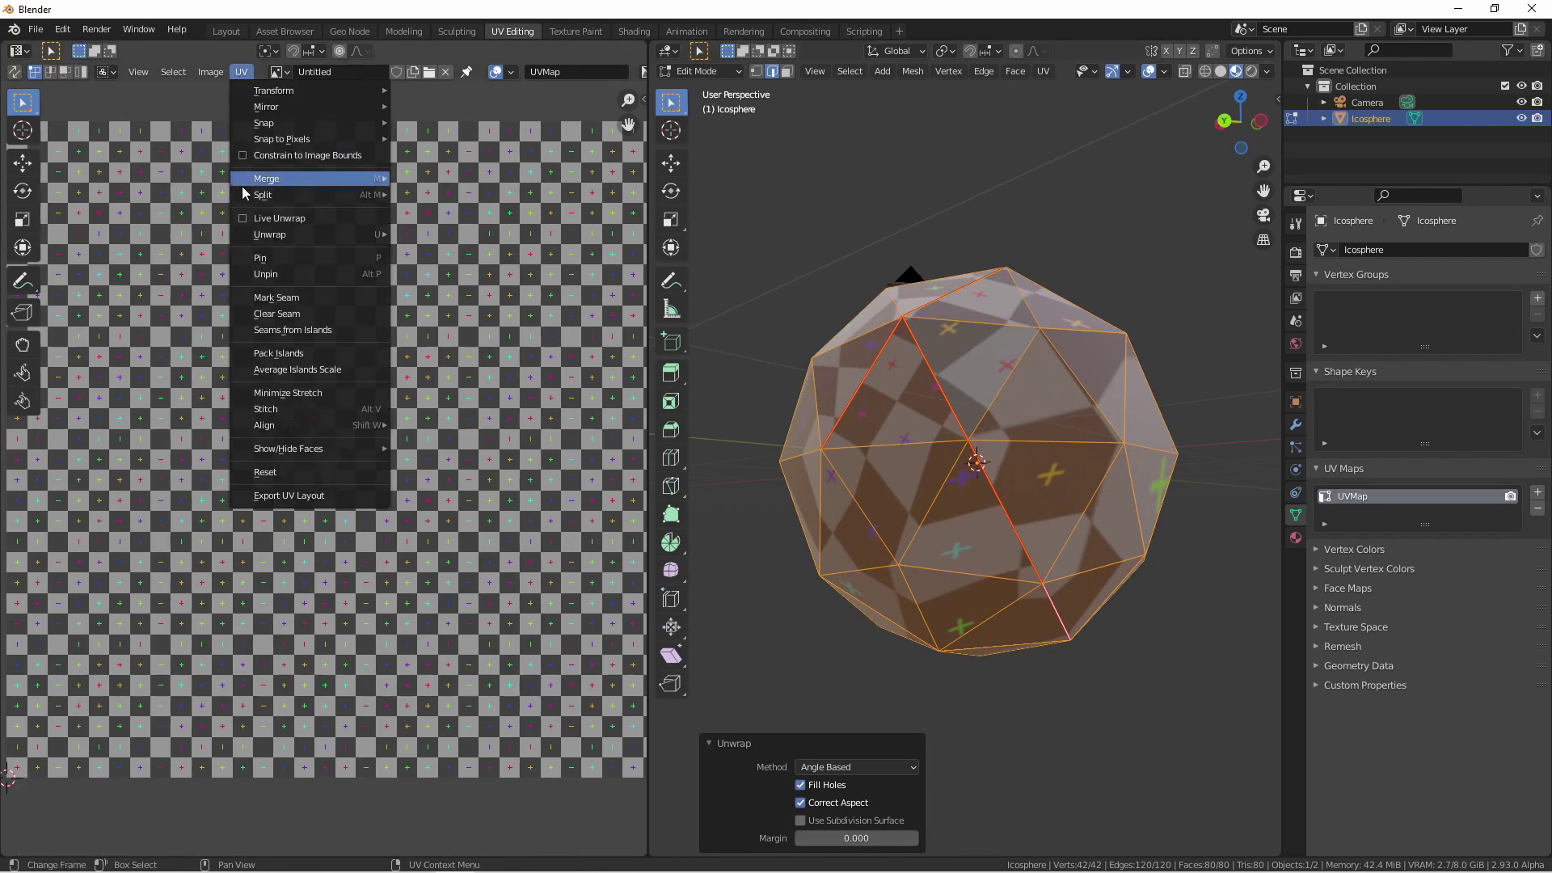
pyautogui.press('Escape')
pyautogui.click(321, 419)
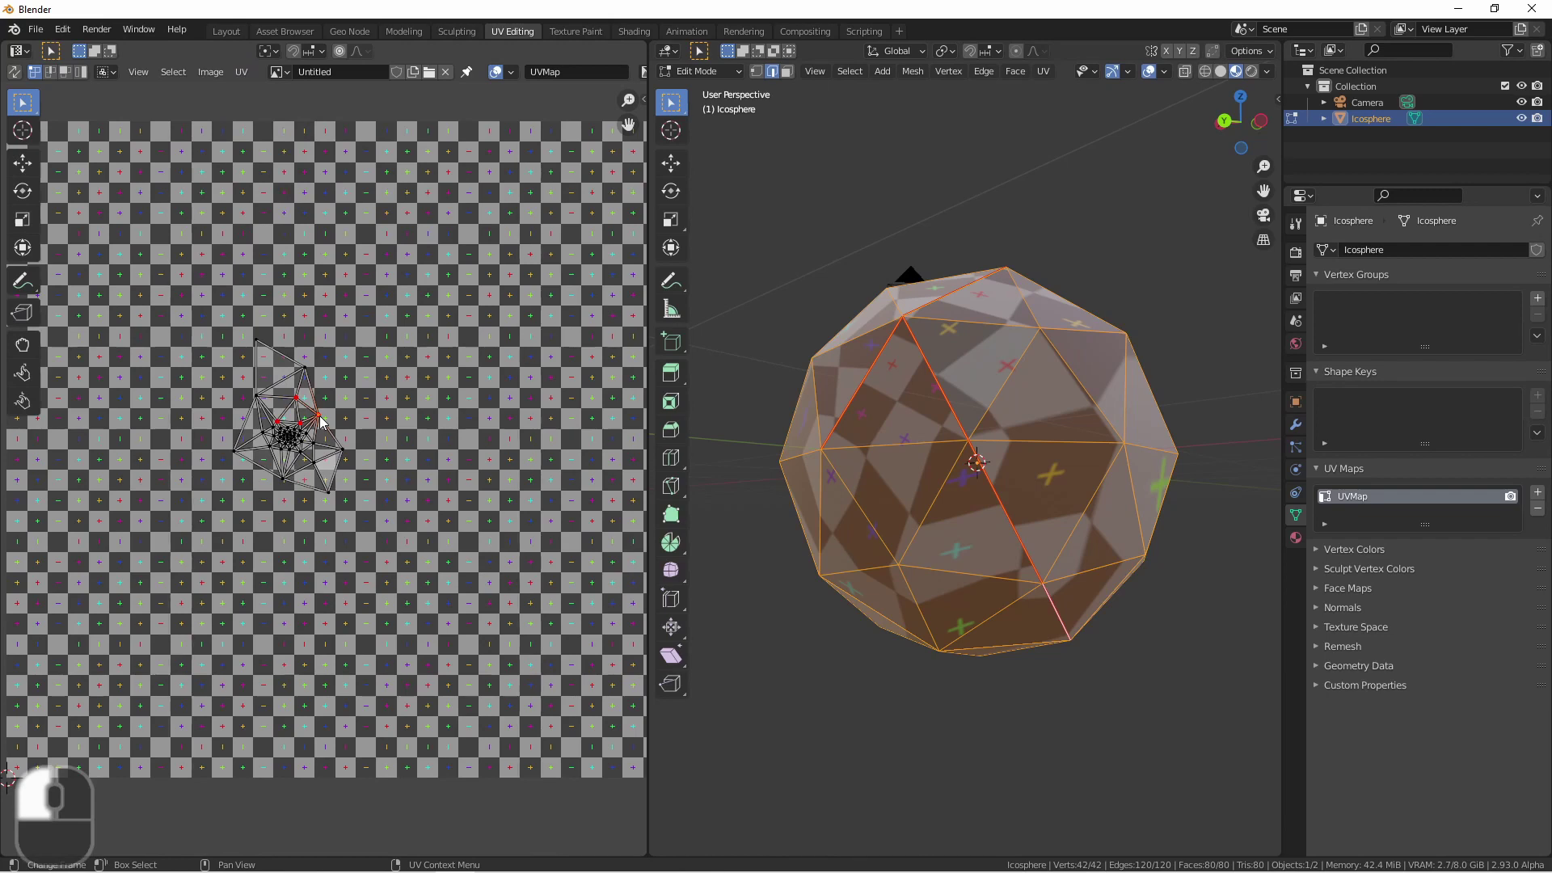
pyautogui.press('g')
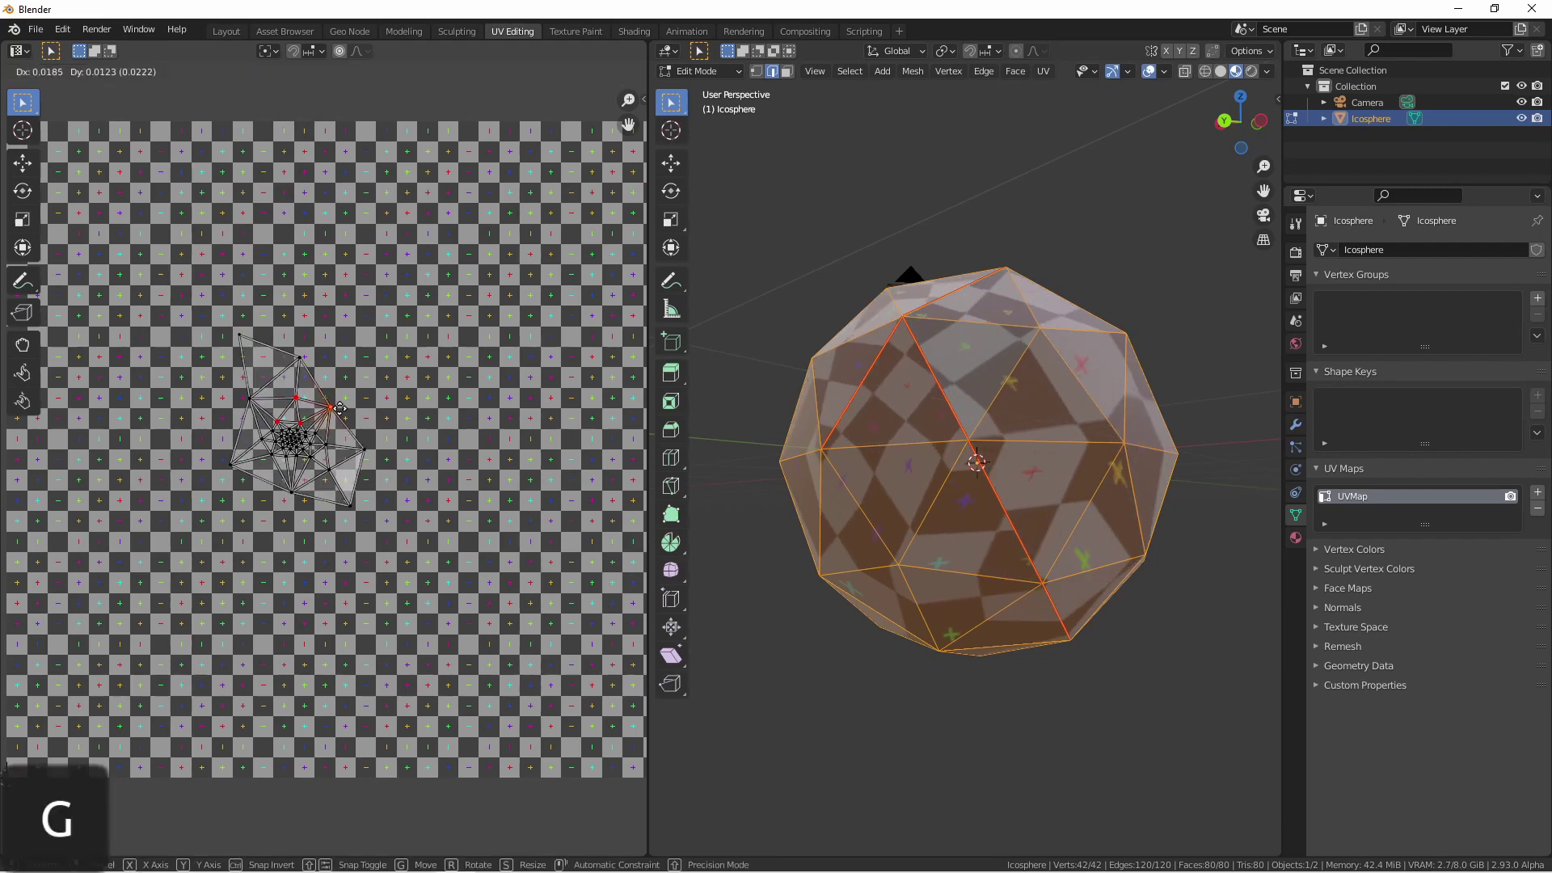
pyautogui.click(441, 408)
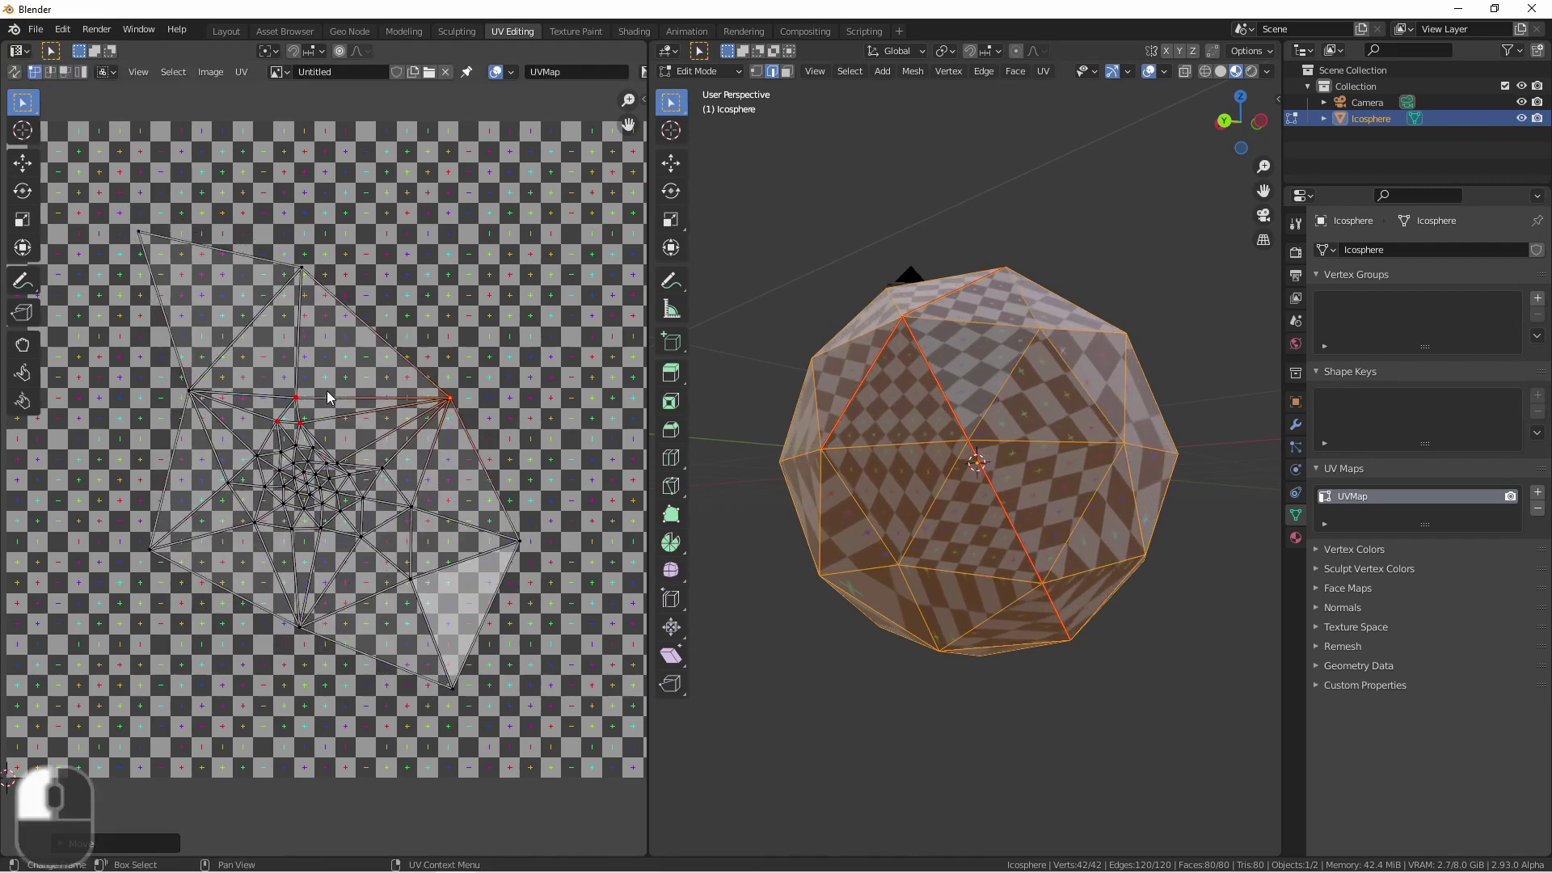
pyautogui.press('g')
pyautogui.click(349, 361)
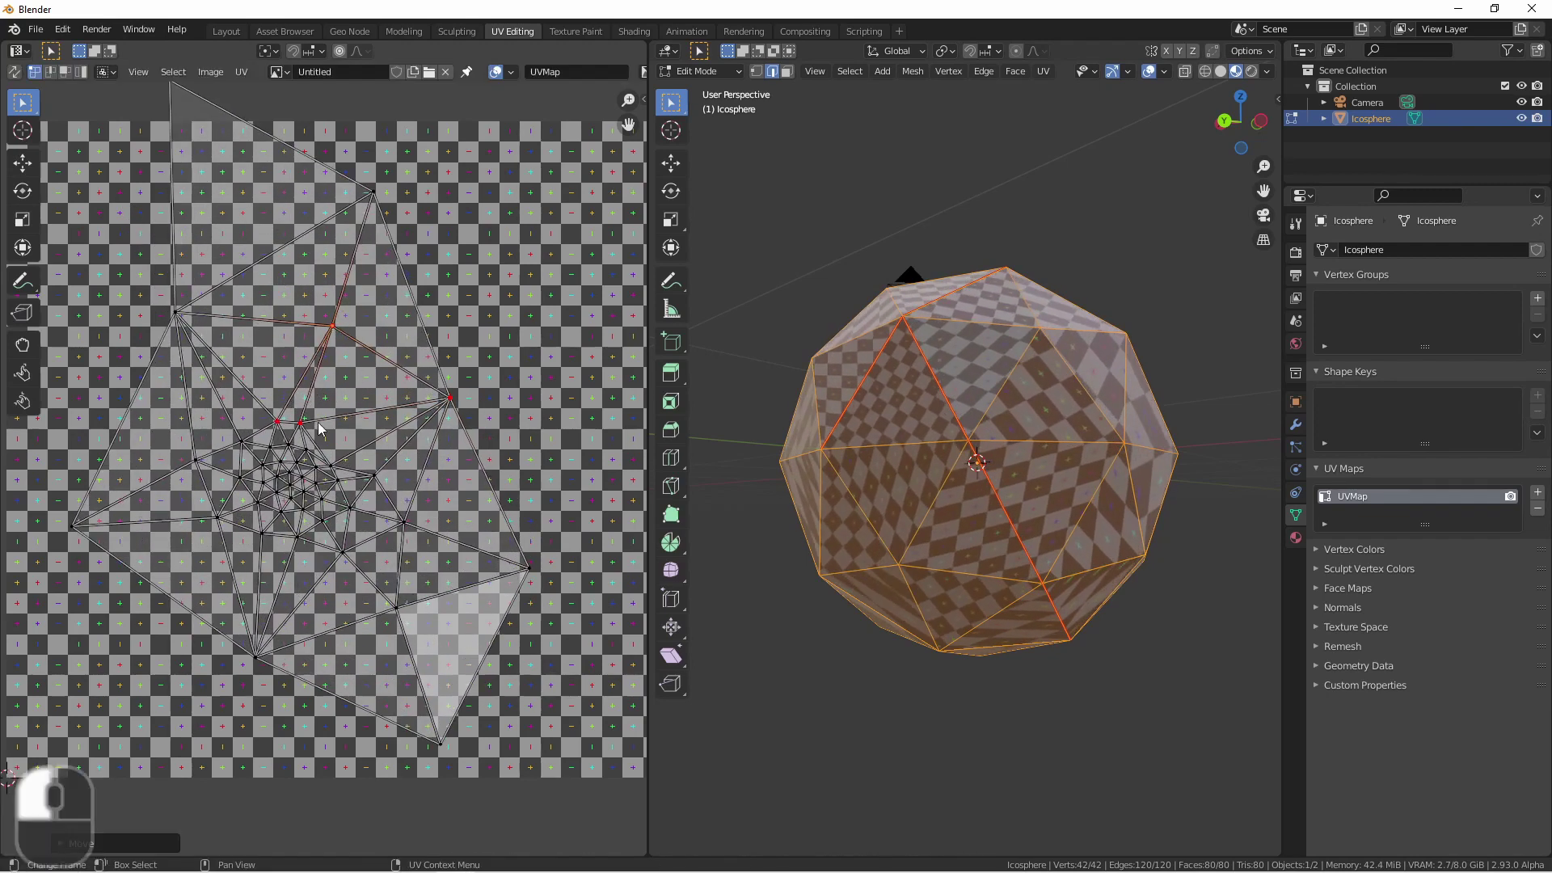
pyautogui.press('g')
pyautogui.press('Escape')
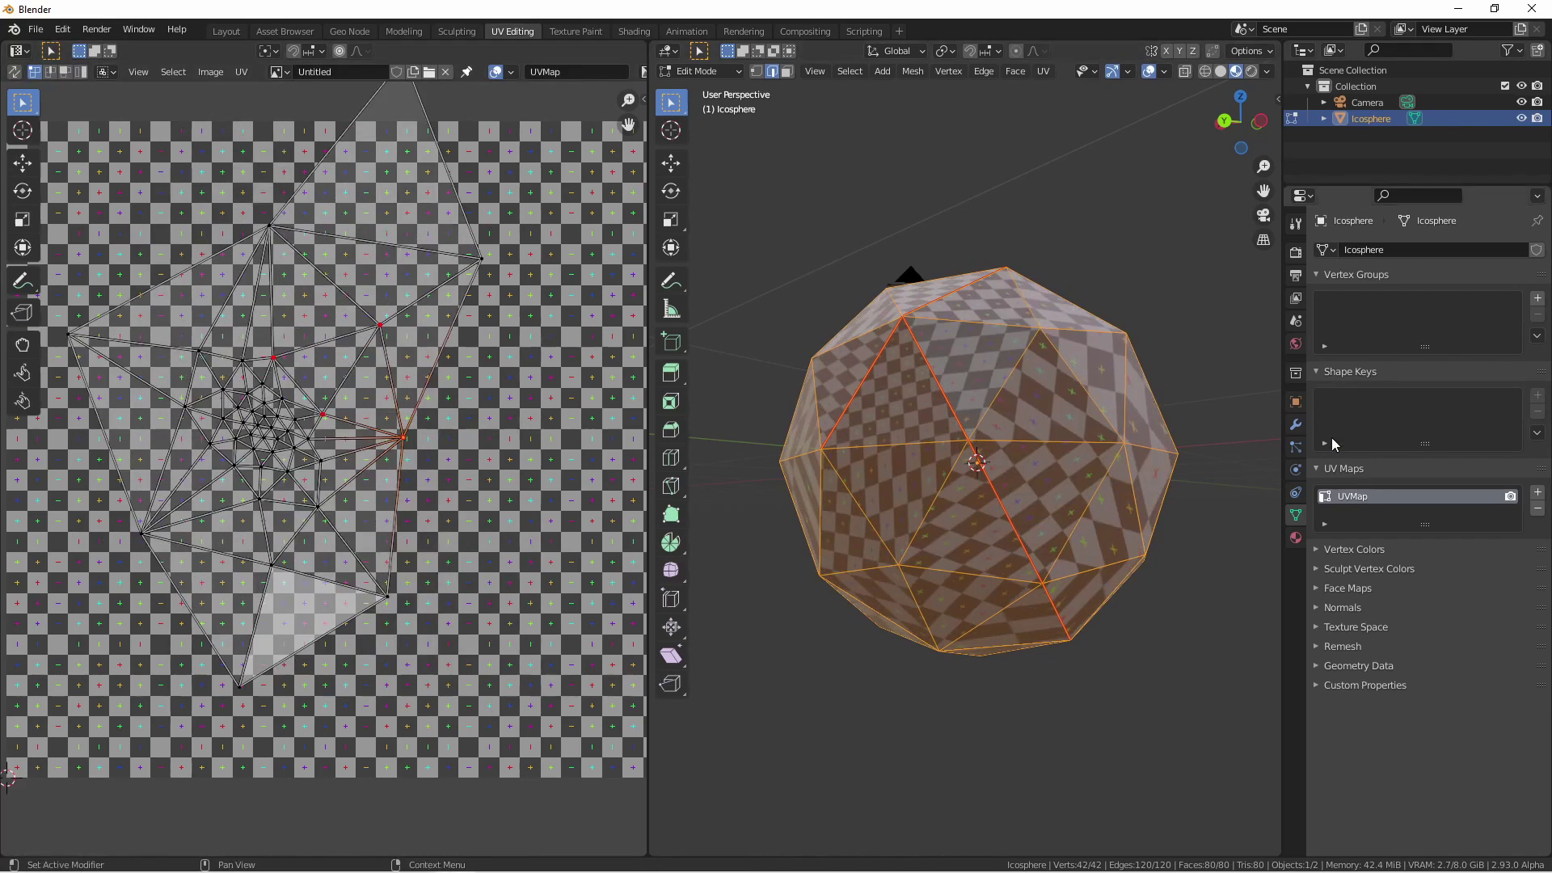
# Step: Delete the existing UVMap and clear the sharp marking from the edges
pyautogui.click(1537, 508)
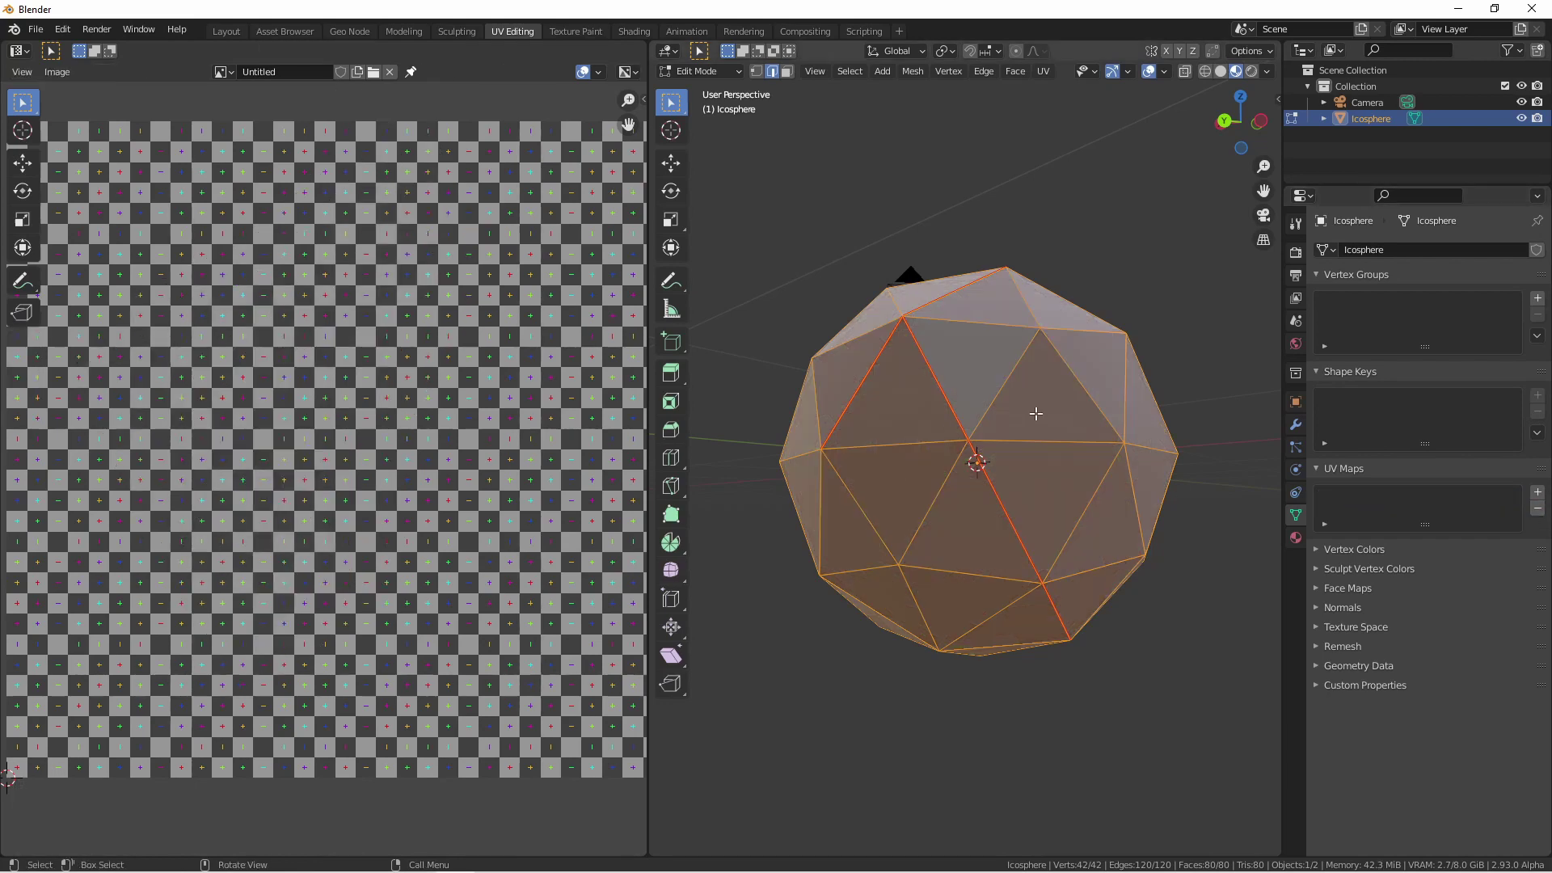
pyautogui.rightClick(901, 395)
pyautogui.click(876, 473)
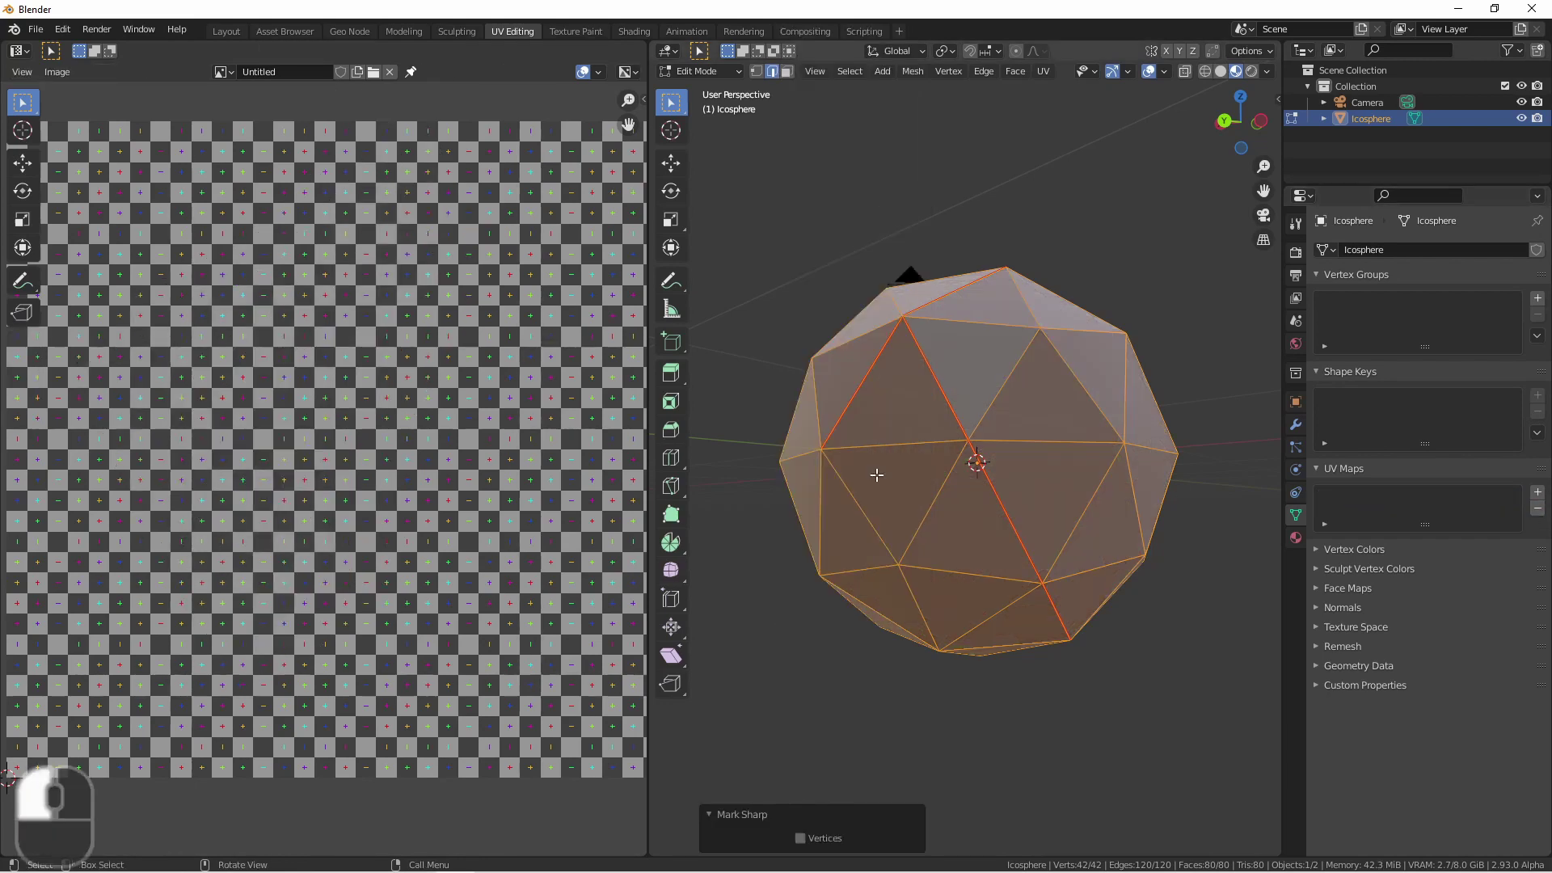
# Step: Smart UV Project the whole icosphere with default settings
pyautogui.press('a')
pyautogui.press('u')
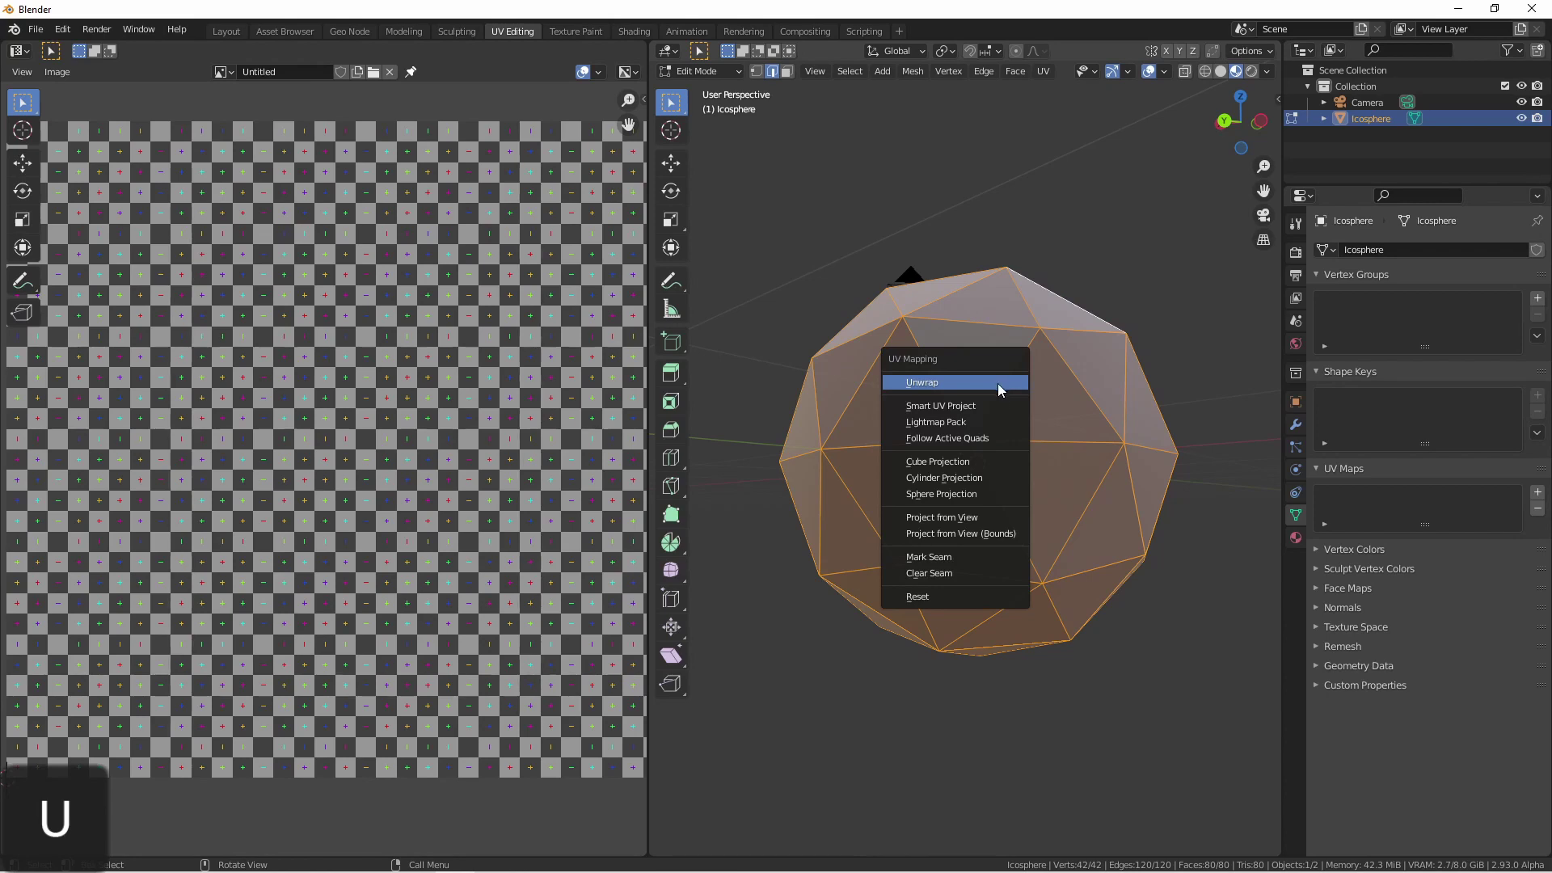
pyautogui.click(987, 401)
pyautogui.click(1002, 531)
pyautogui.scroll(-4, 570, 414)
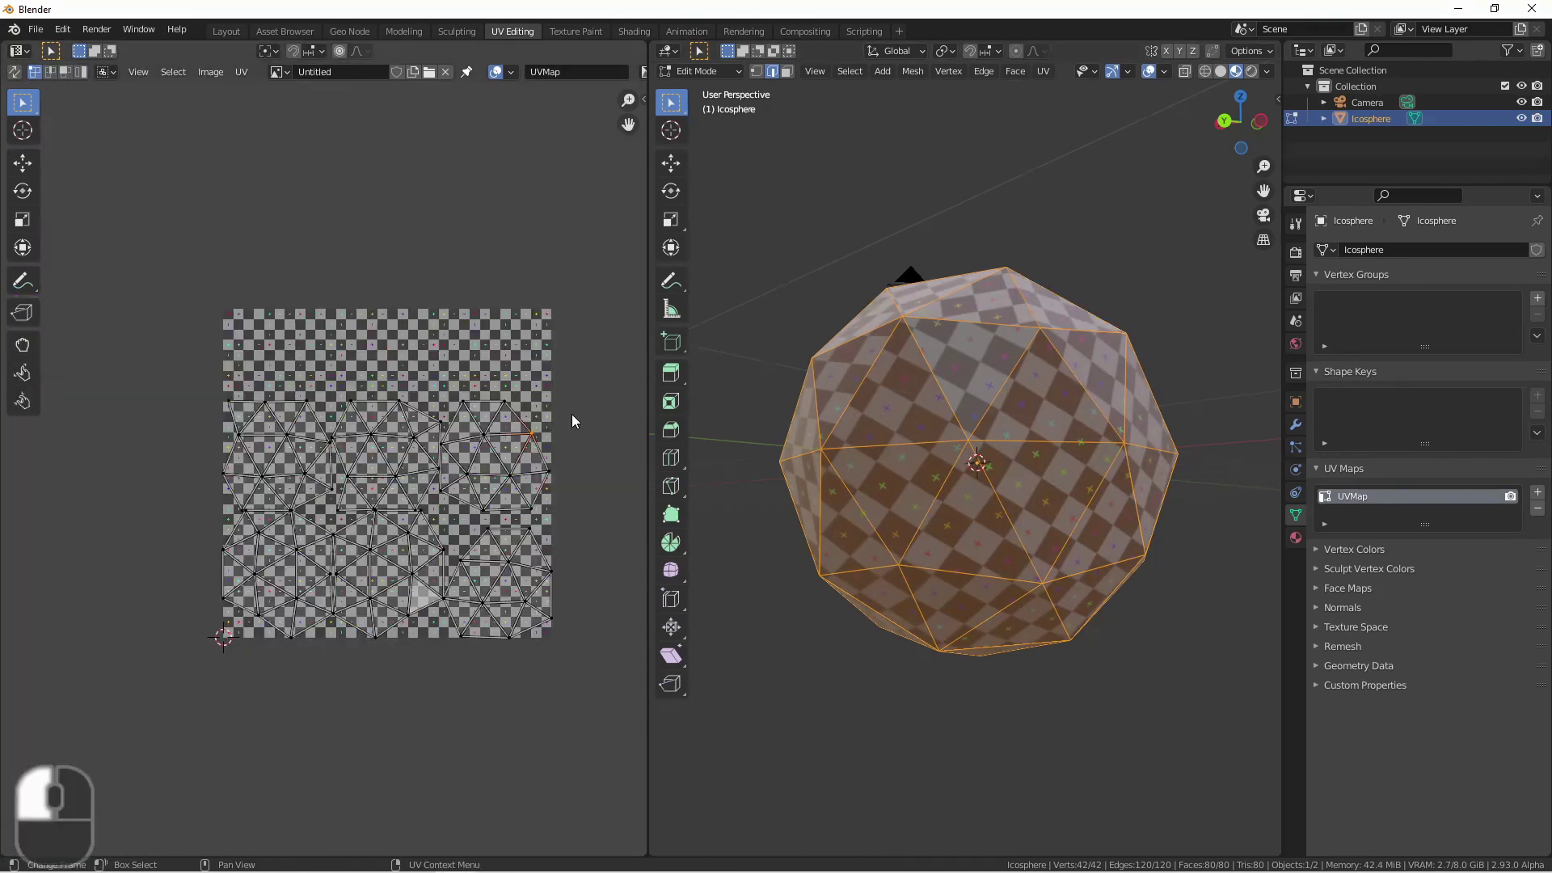
pyautogui.click(374, 454)
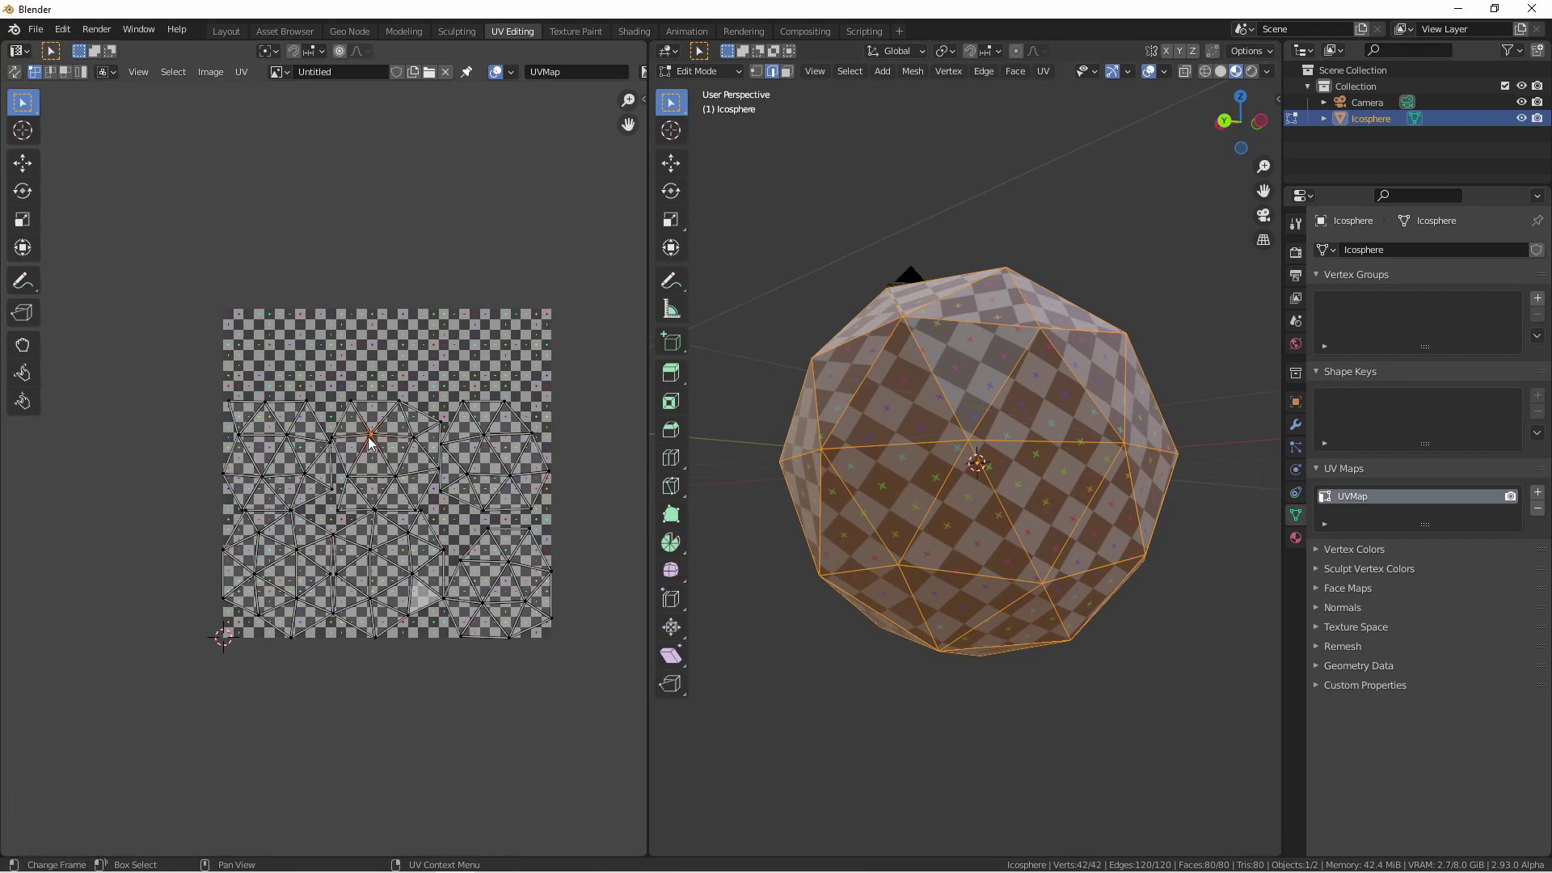
# Step: Move one UV island higher, enlarge two others, then select all islands
pyautogui.press('l')
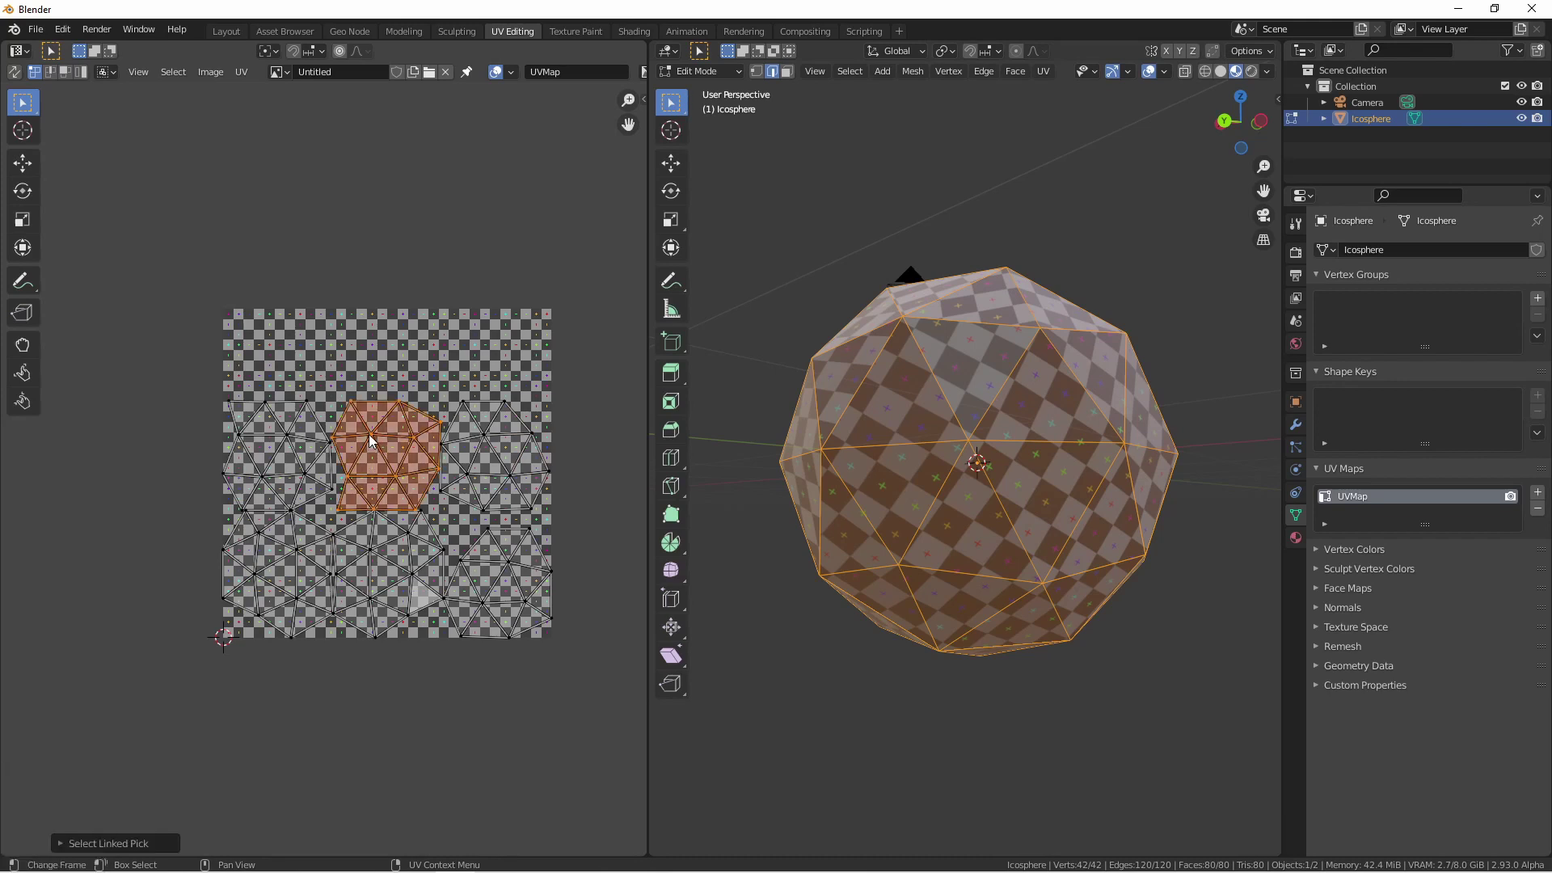
pyautogui.press('g')
pyautogui.click(473, 436)
pyautogui.press('l')
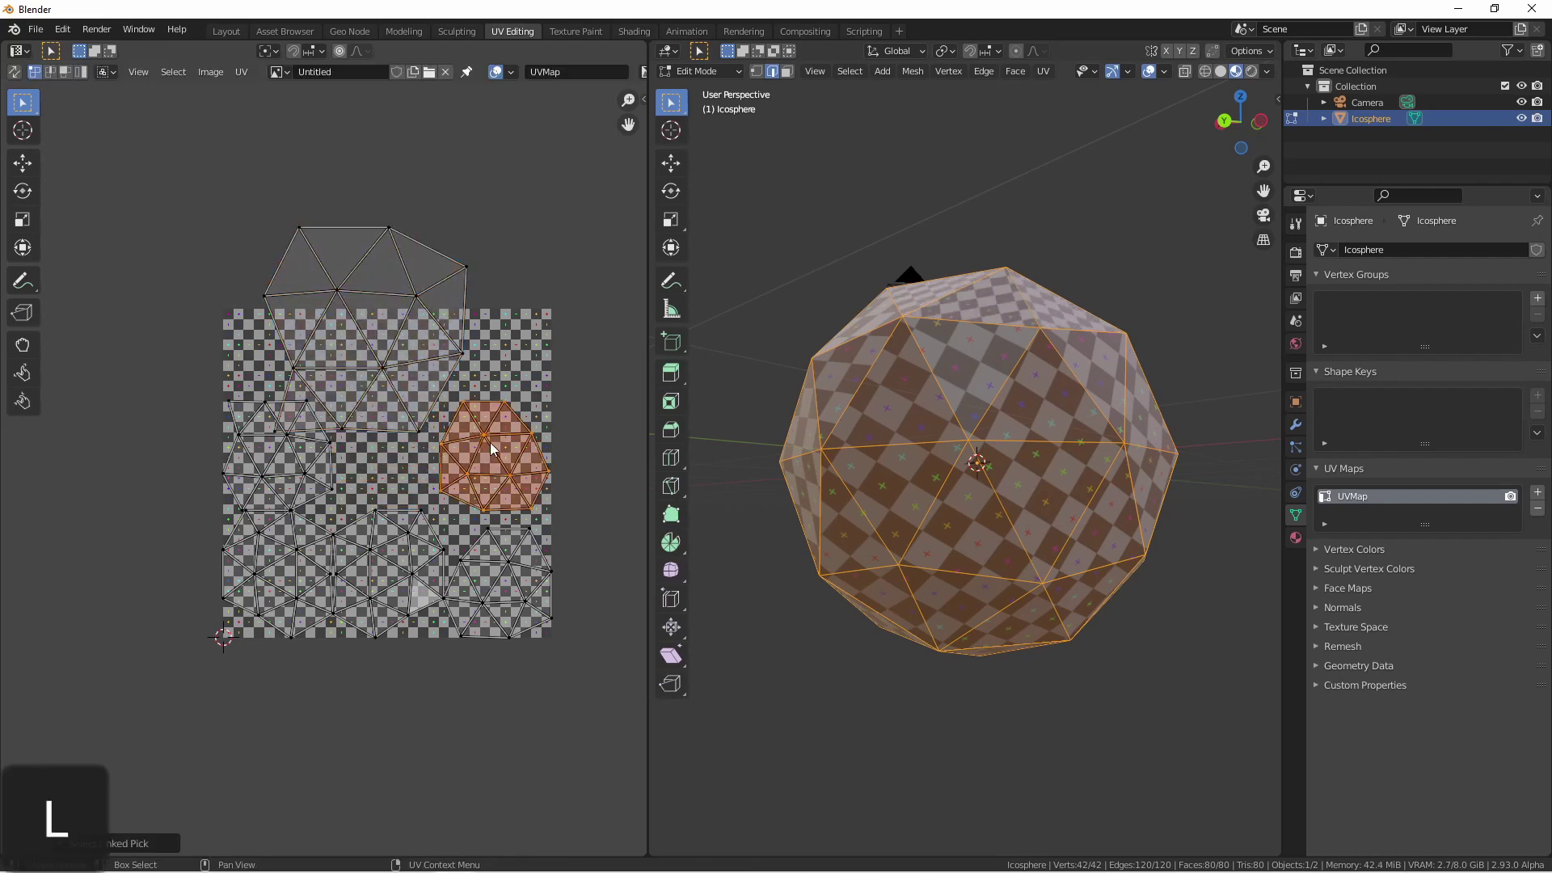
pyautogui.press('s')
pyautogui.click(423, 596)
pyautogui.click(423, 596)
pyautogui.press('l')
pyautogui.press('s')
pyautogui.click(429, 579)
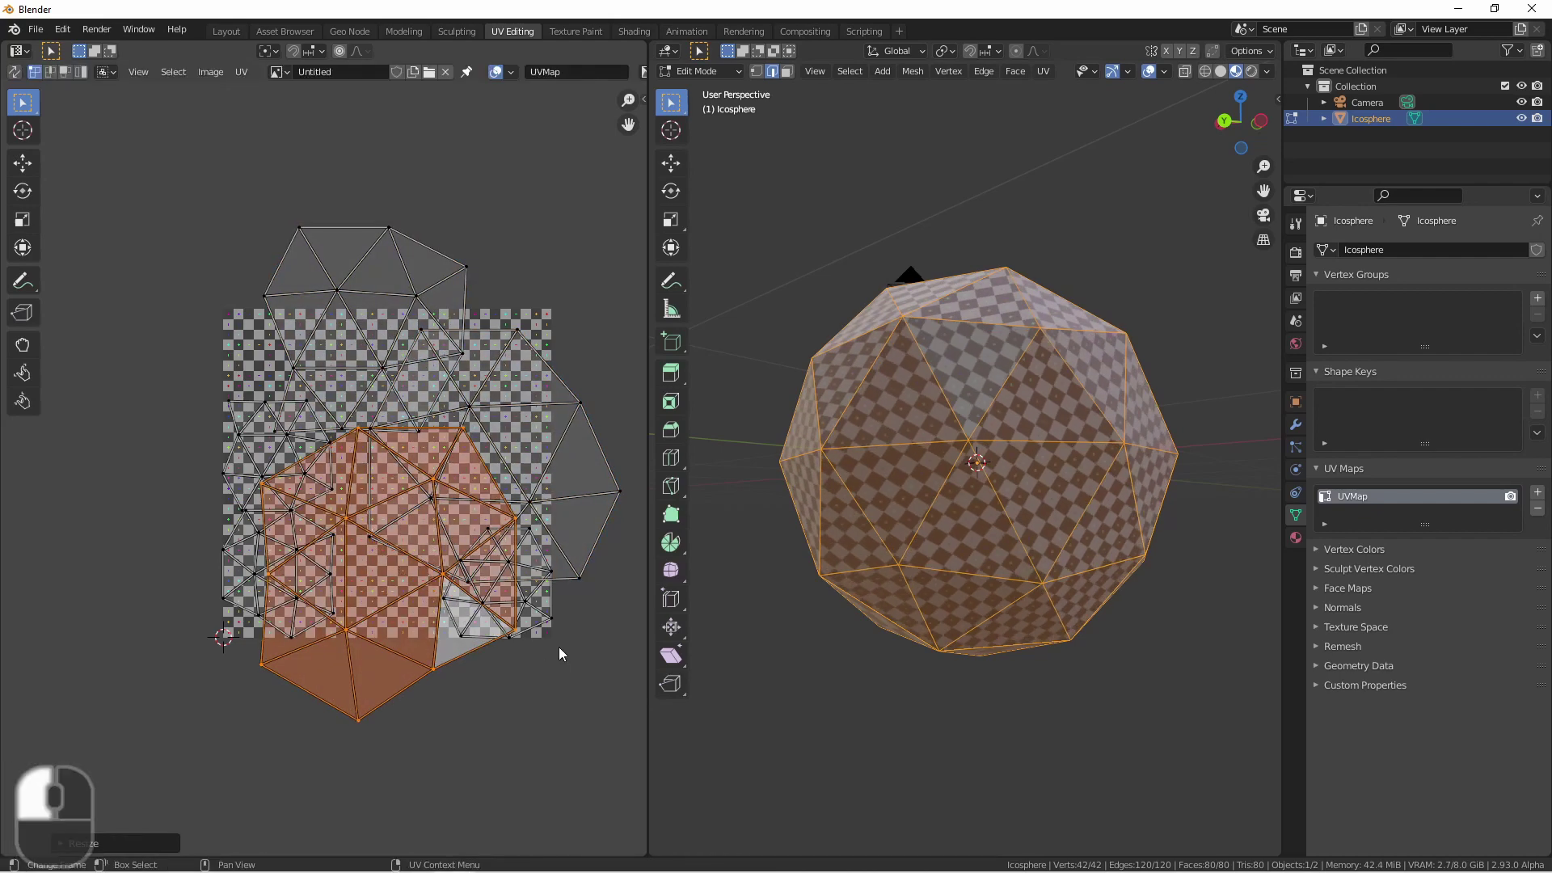
pyautogui.press('a')
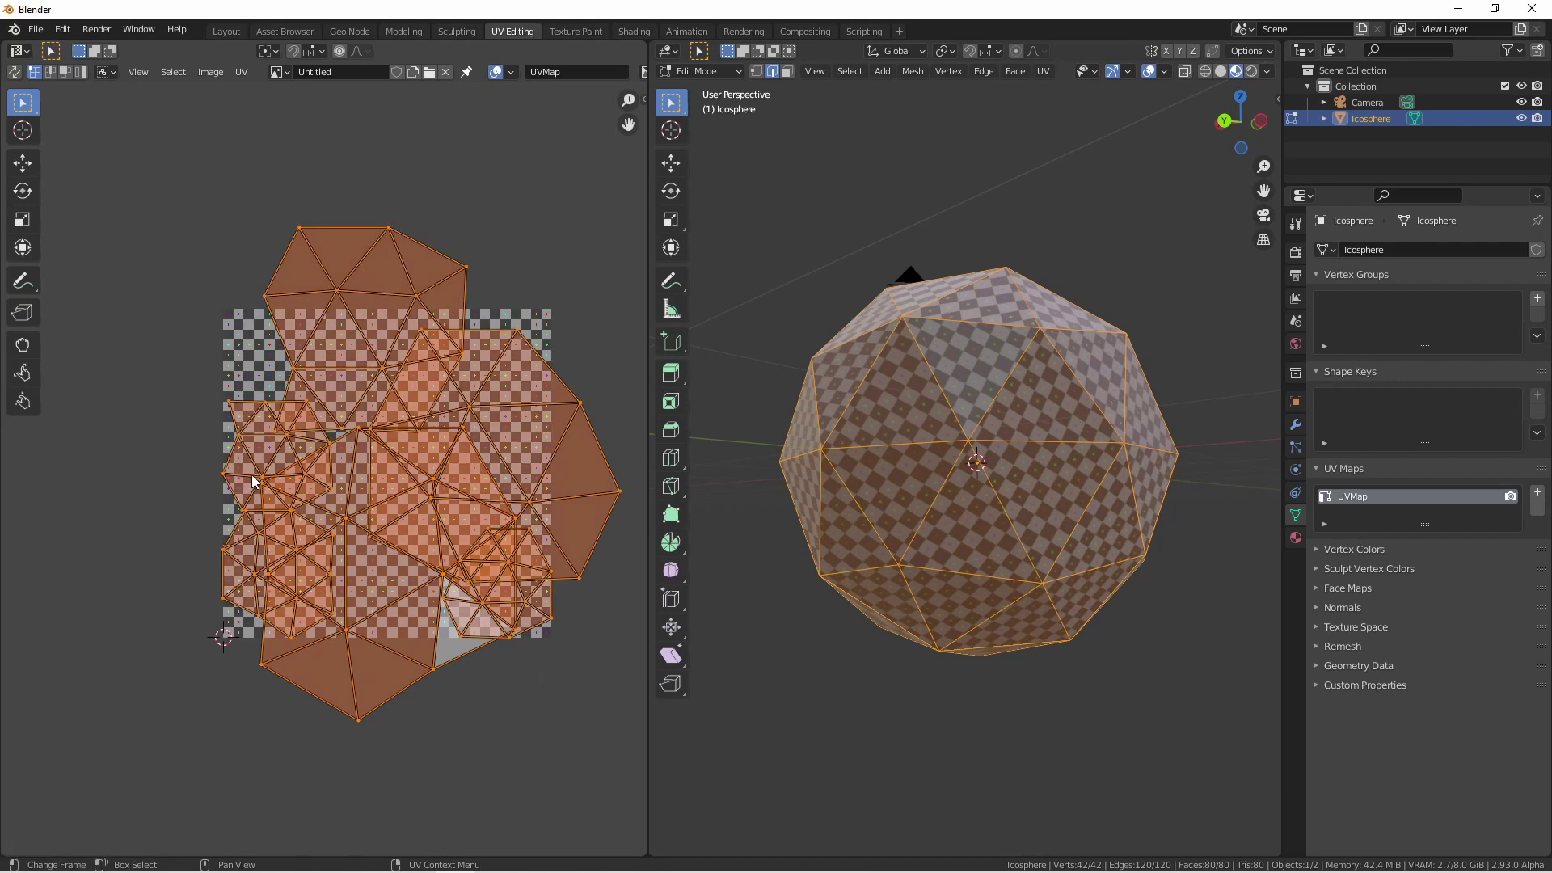
# Step: Average the island scales, shrink all islands, and pack them into two rows of three
pyautogui.click(241, 72)
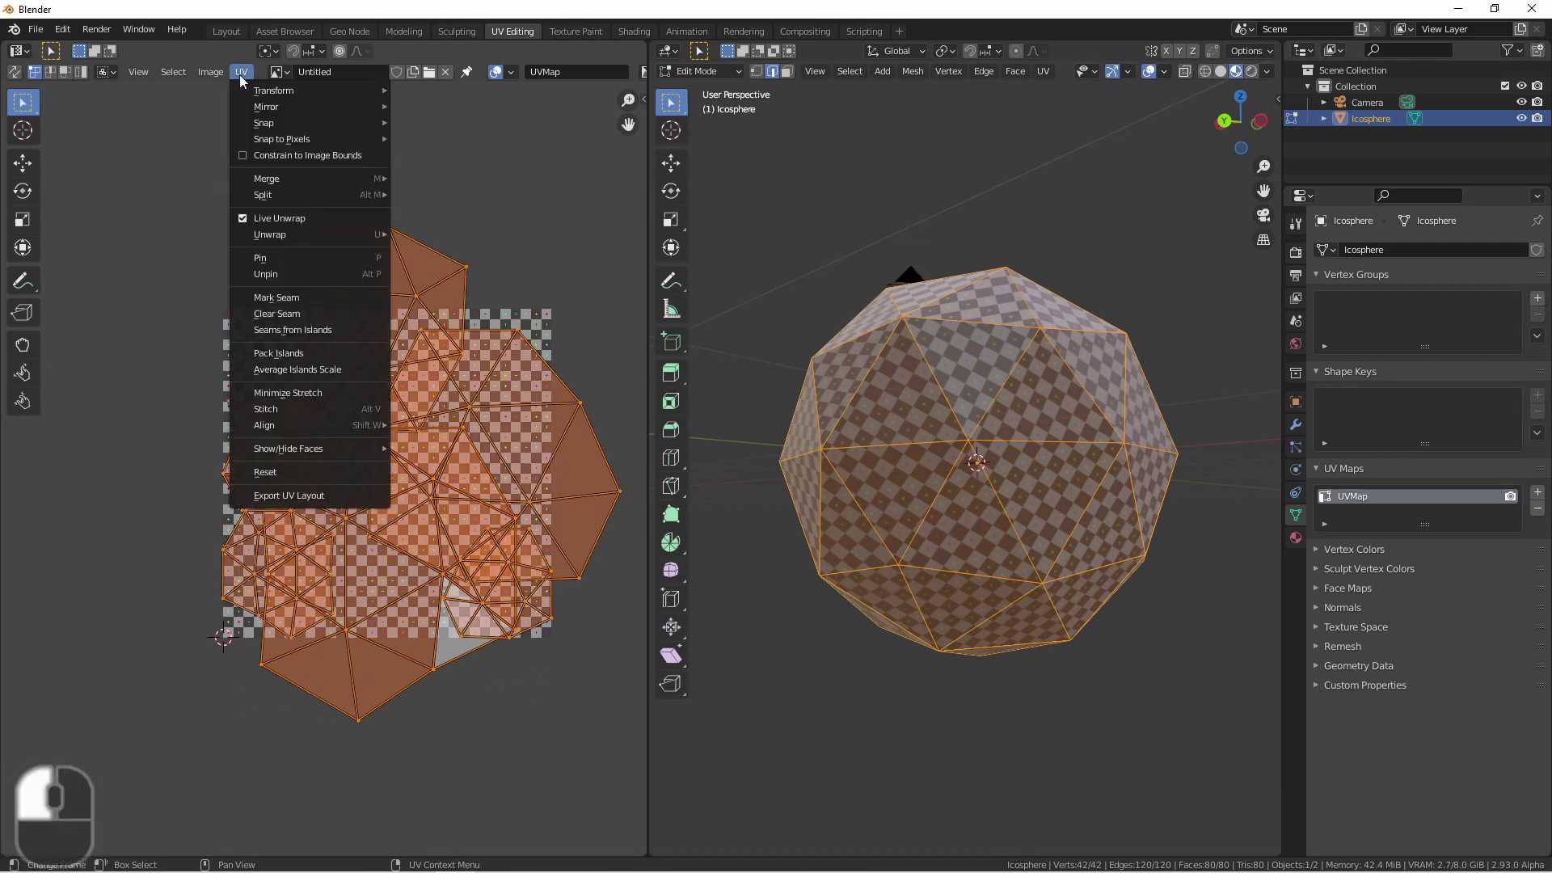
pyautogui.click(322, 370)
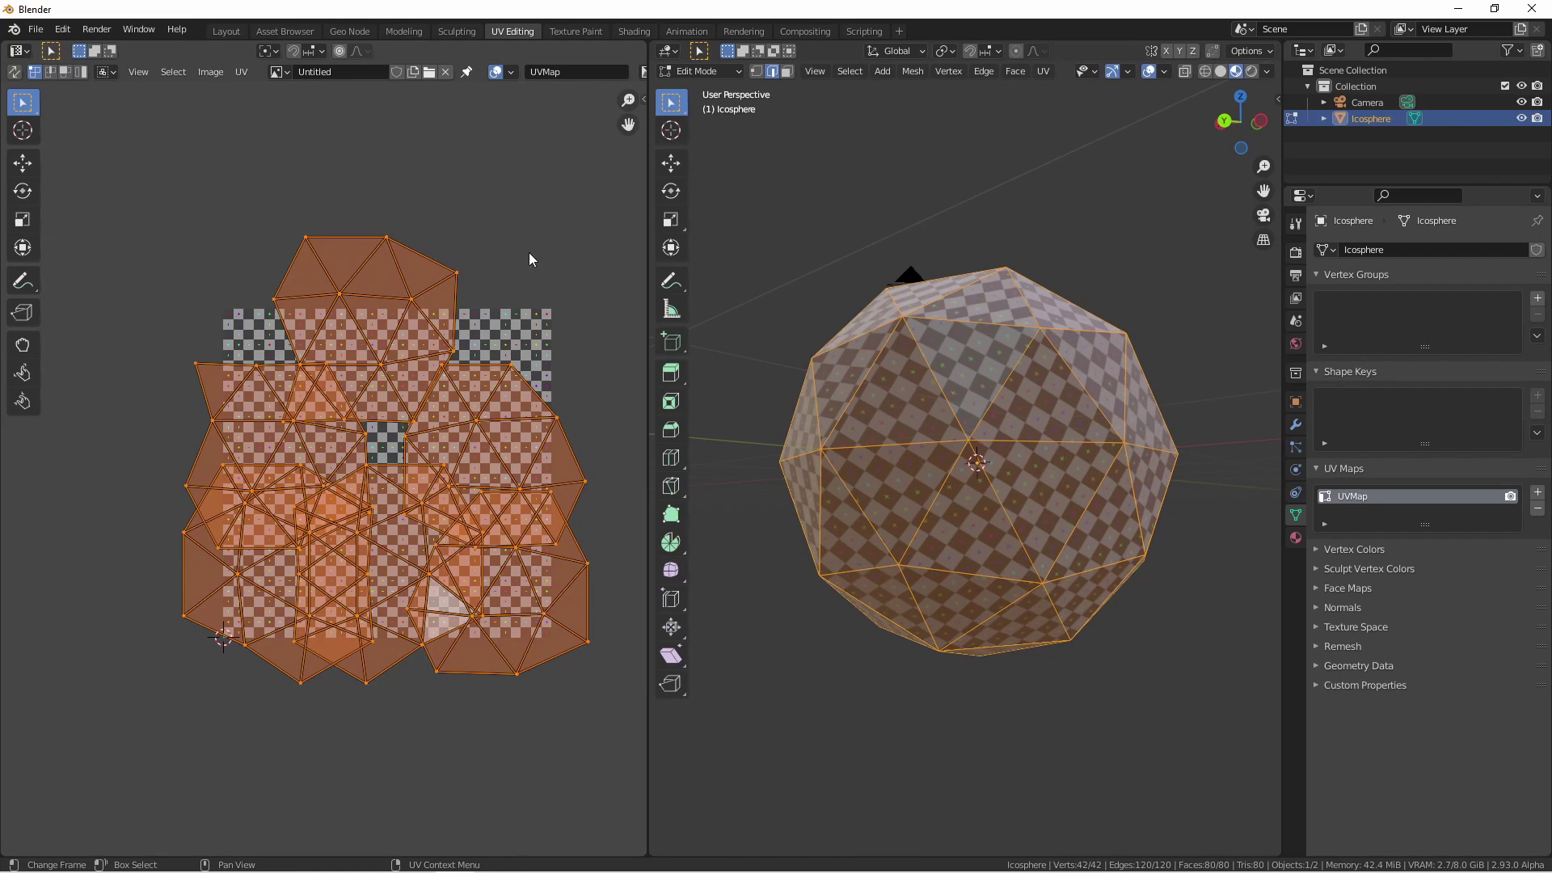
pyautogui.press('s')
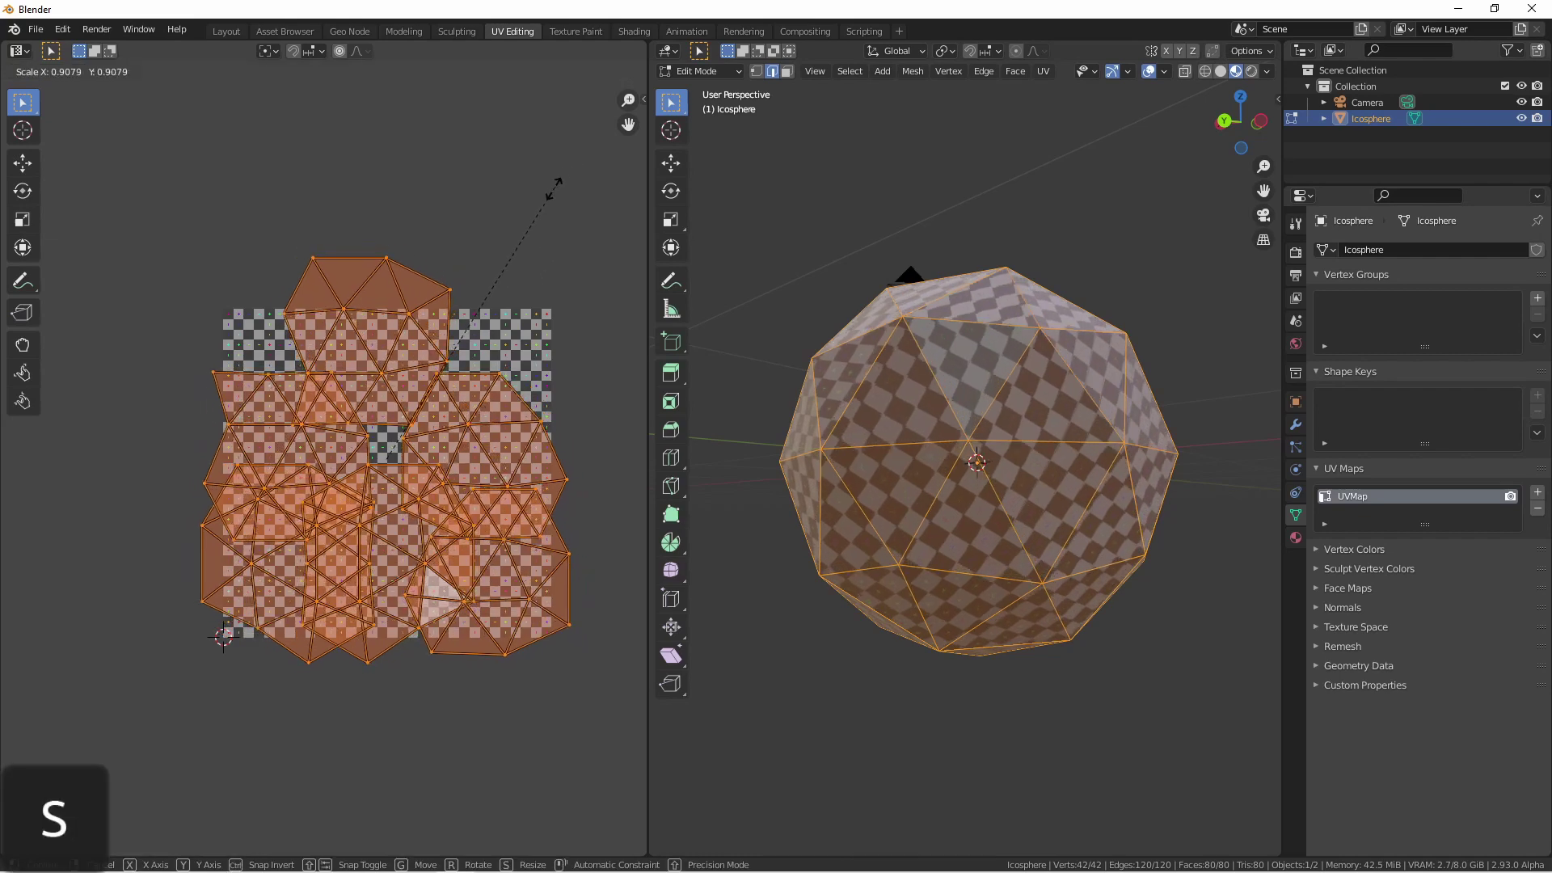
pyautogui.click(495, 289)
pyautogui.click(225, 73)
pyautogui.moveTo(241, 72)
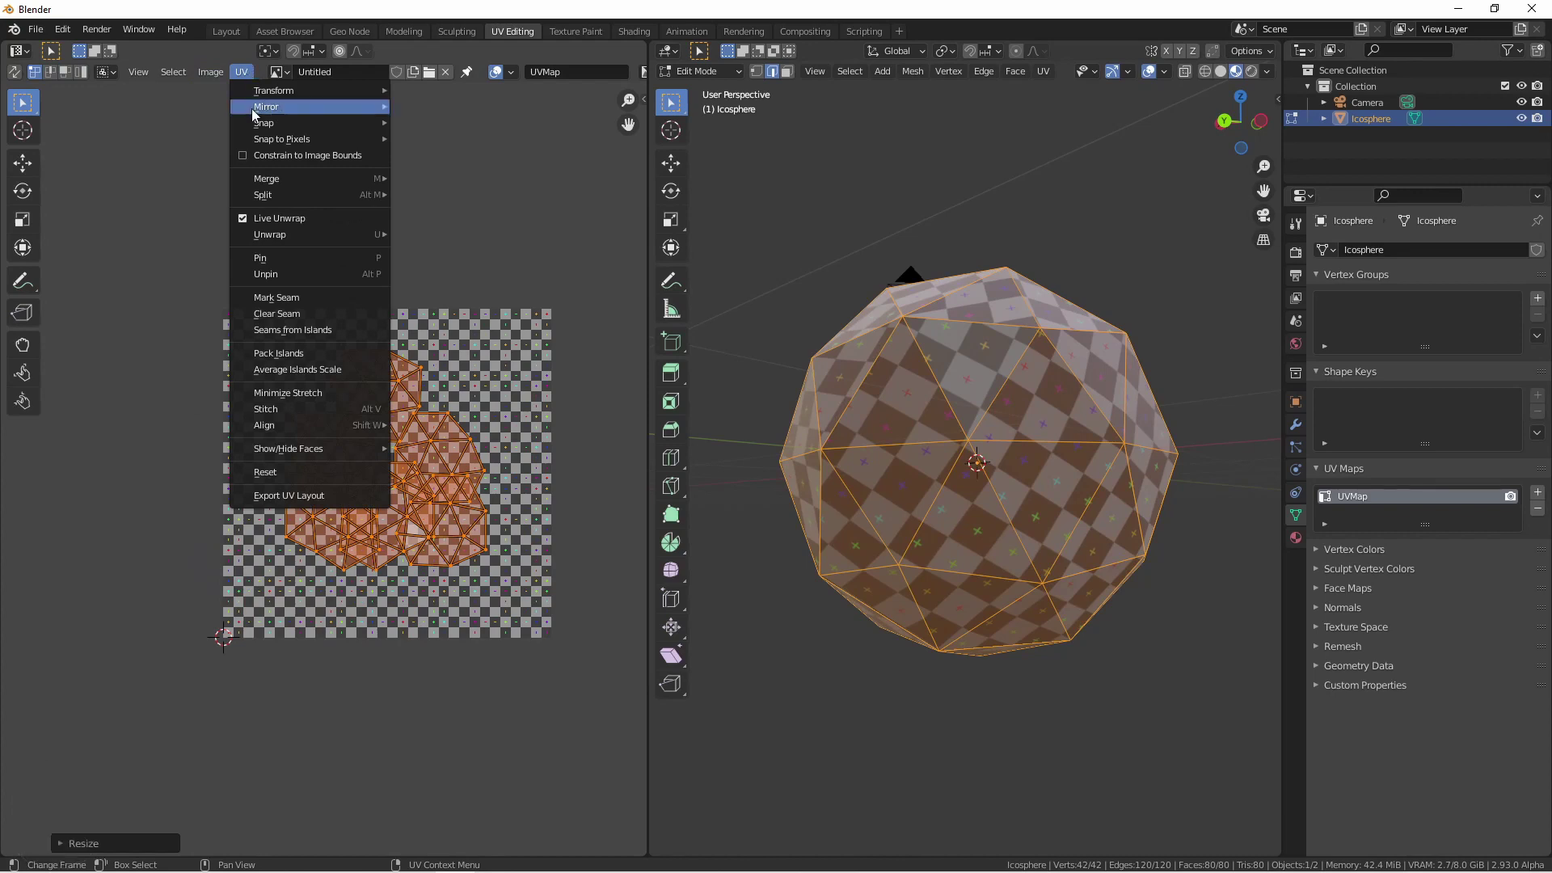
pyautogui.click(340, 352)
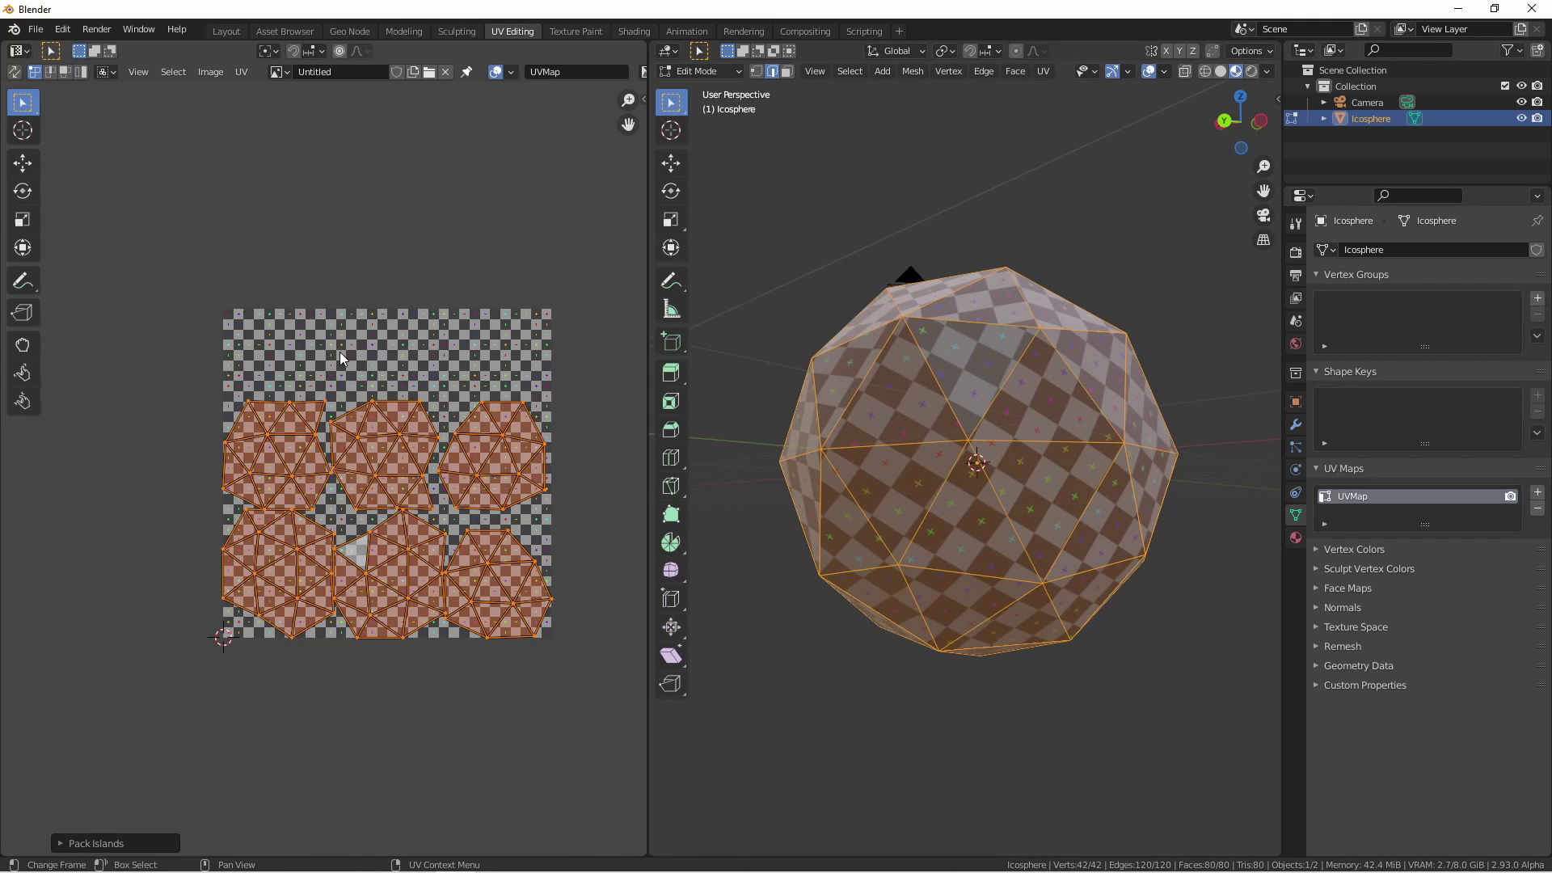
# Step: Pan the UV view and box-select the icosphere's front faces in the viewport
pyautogui.moveTo(339, 351); pyautogui.dragTo(294, 289, button='middle')
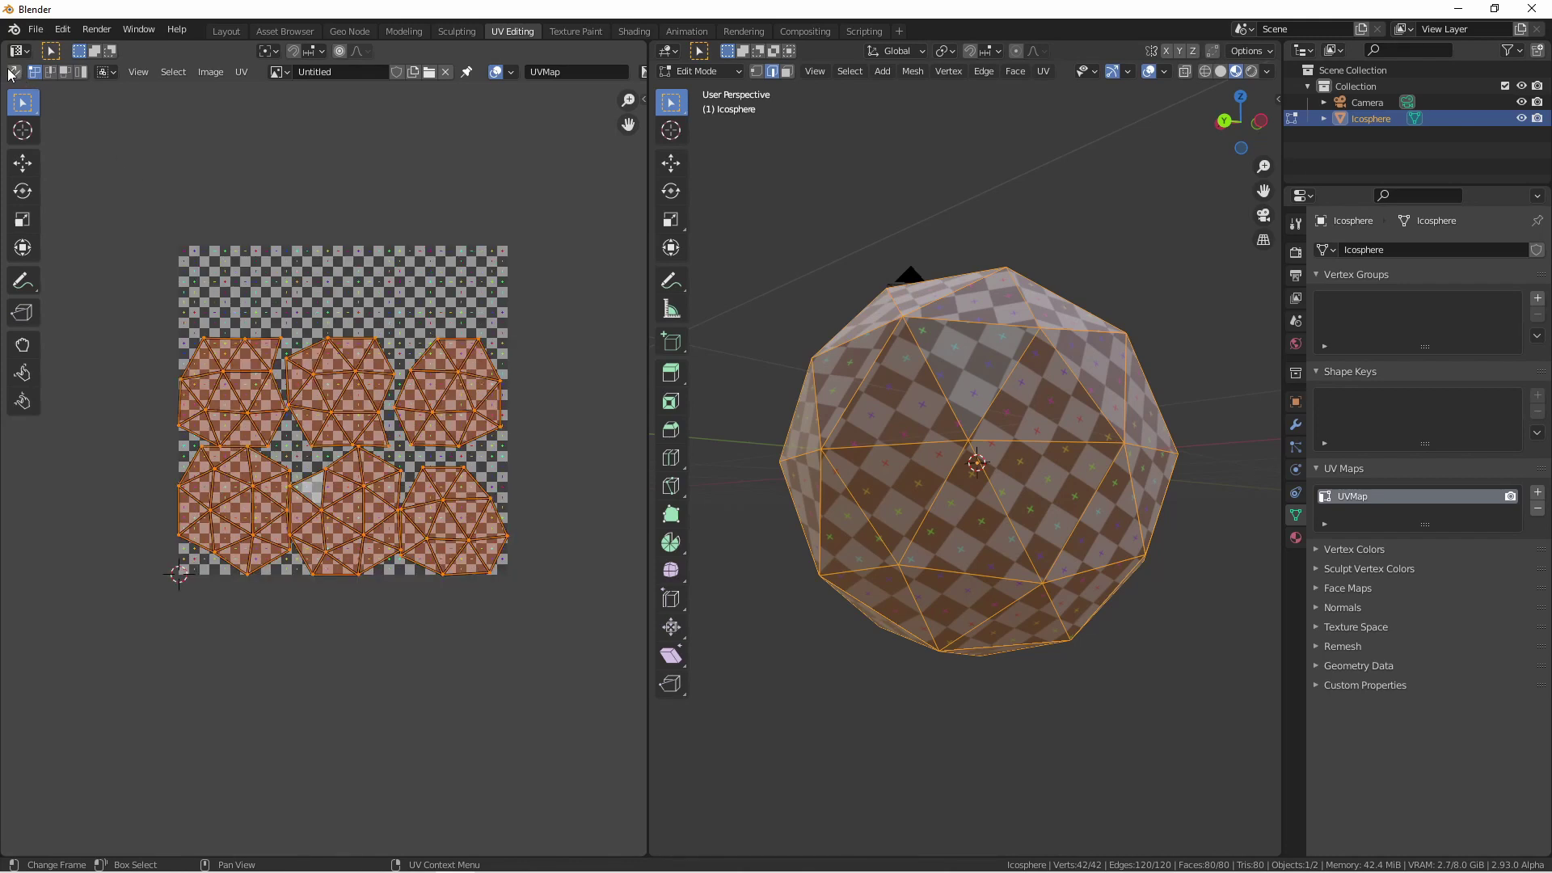
pyautogui.click(1108, 708)
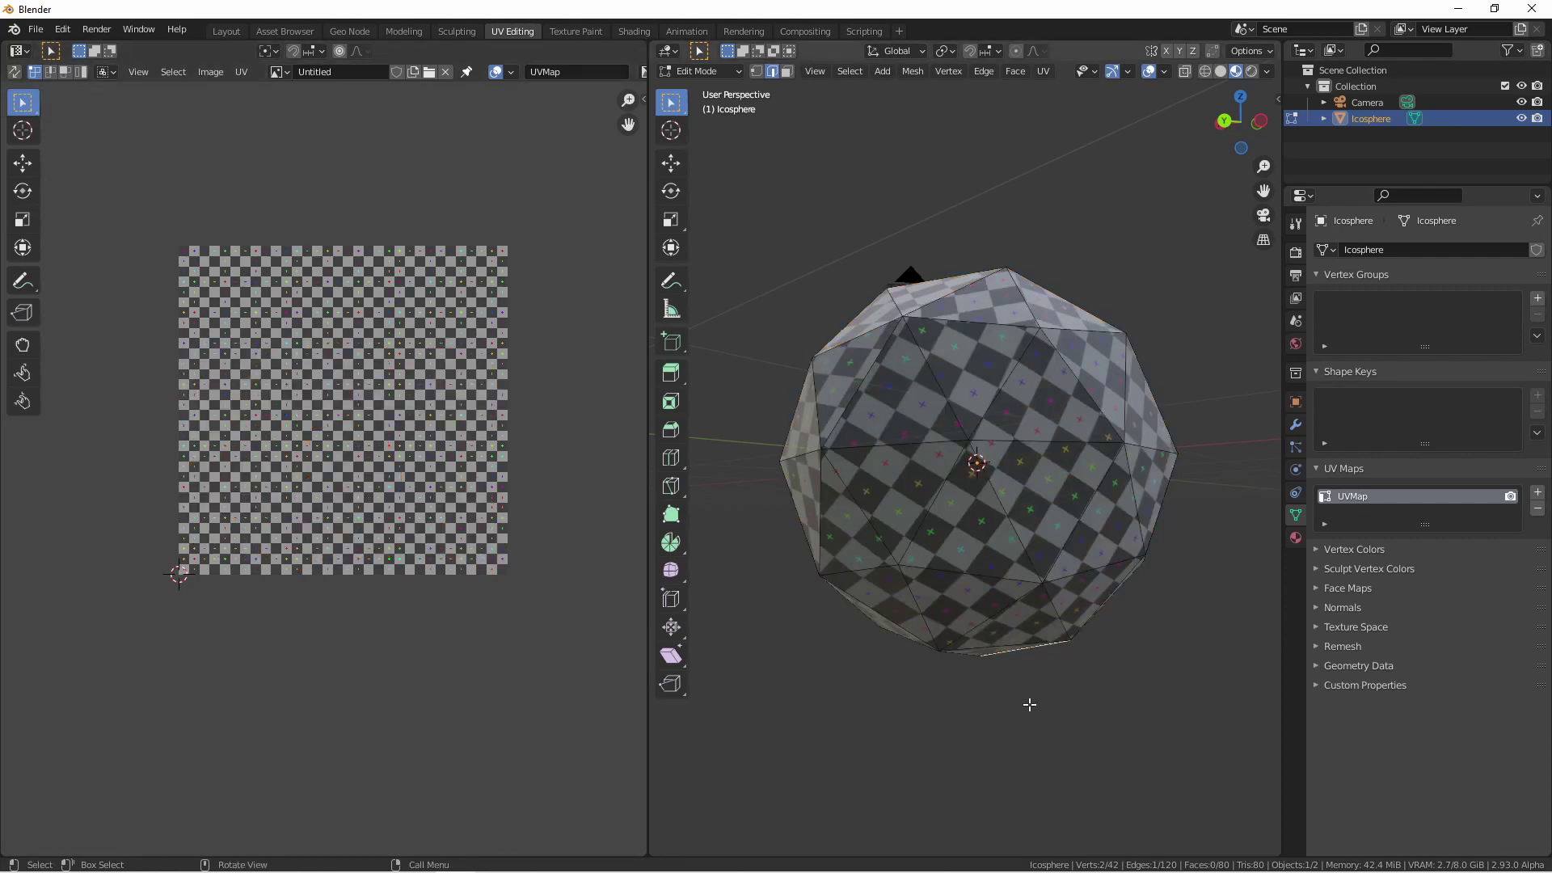
pyautogui.moveTo(1148, 705); pyautogui.dragTo(794, 240)
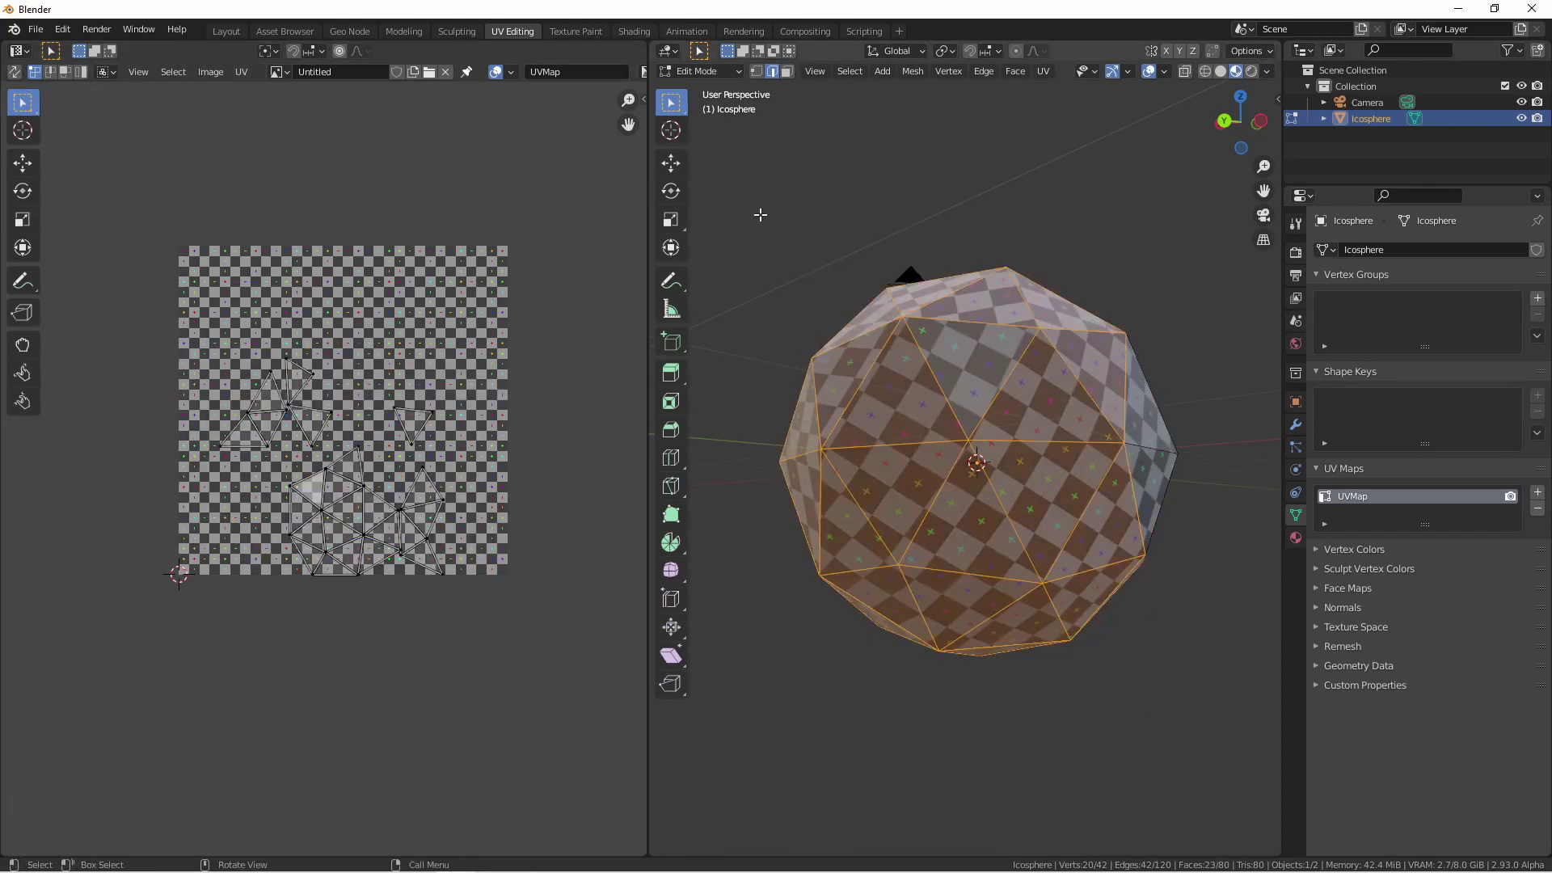
pyautogui.click(521, 460)
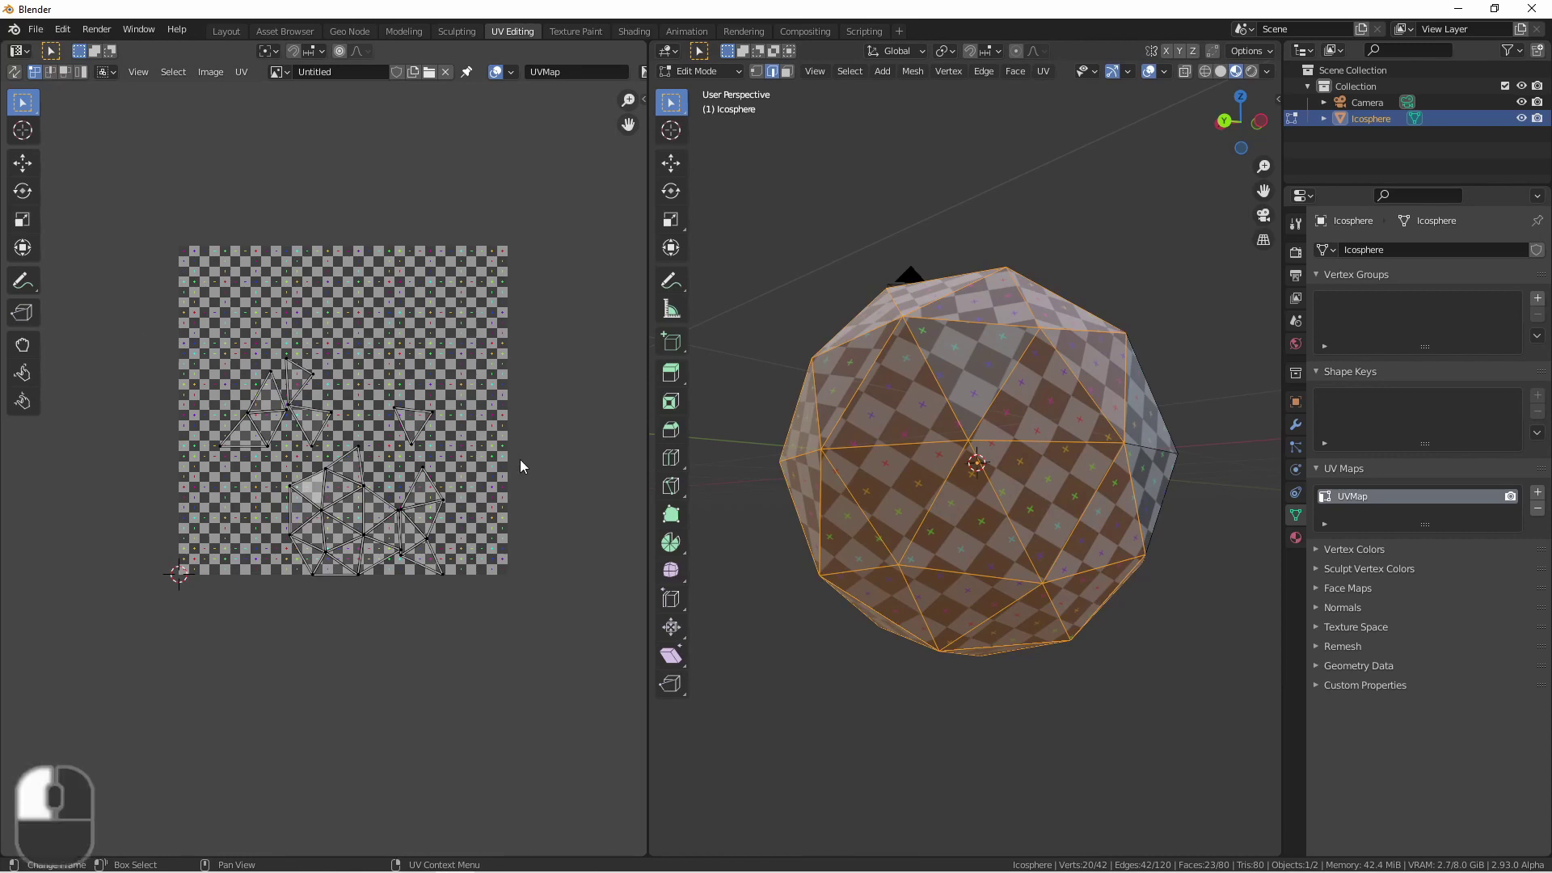
# Step: Enable UV Sync Selection and test it with box selections in the UV editor and viewport
pyautogui.click(13, 74)
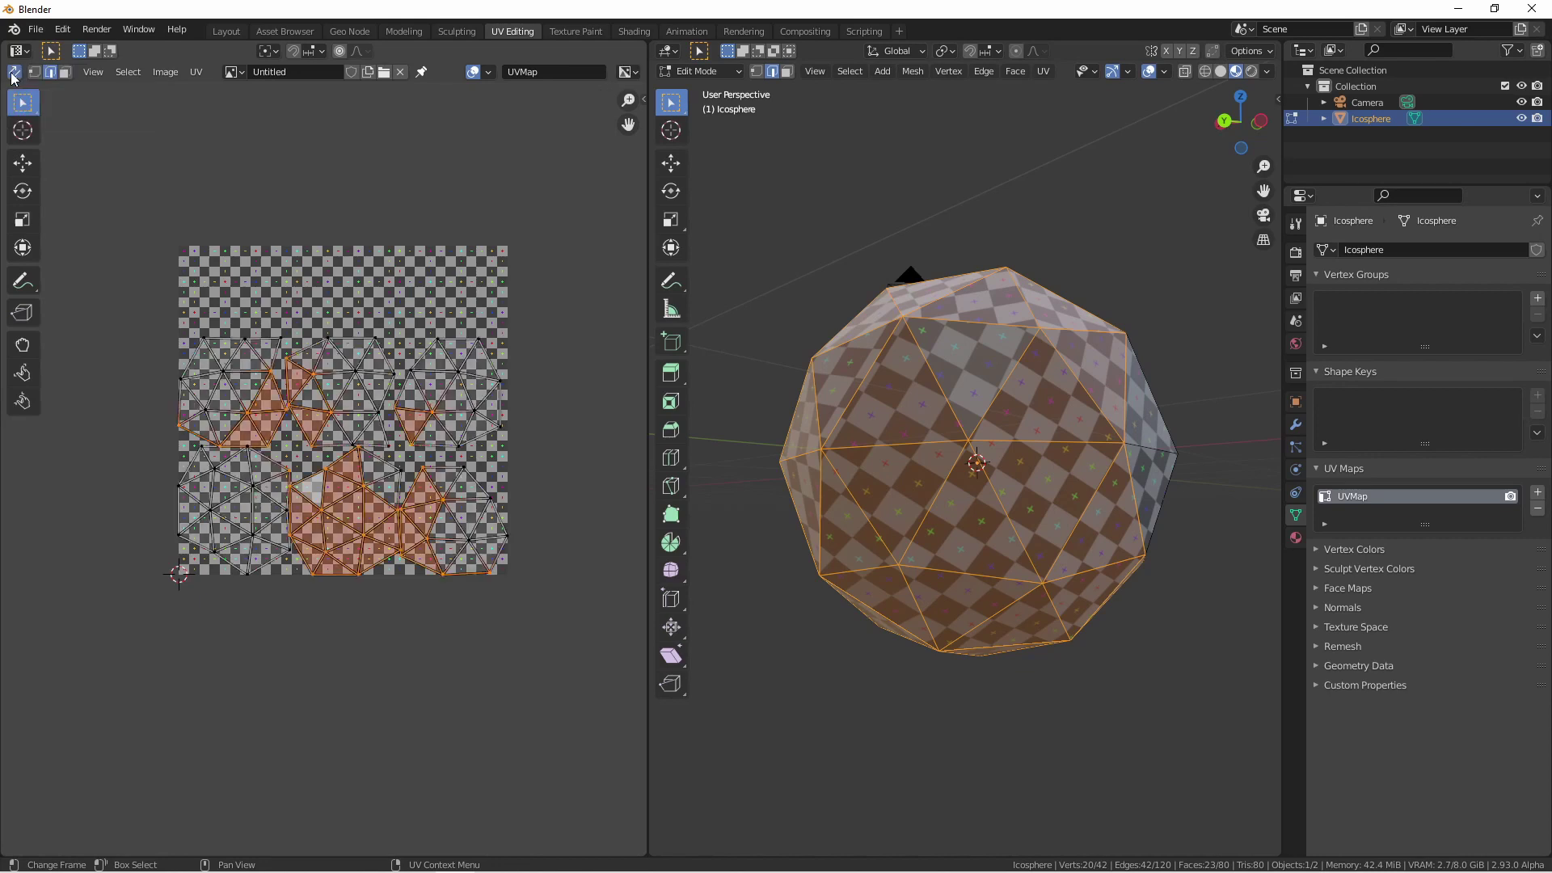
pyautogui.click(218, 256)
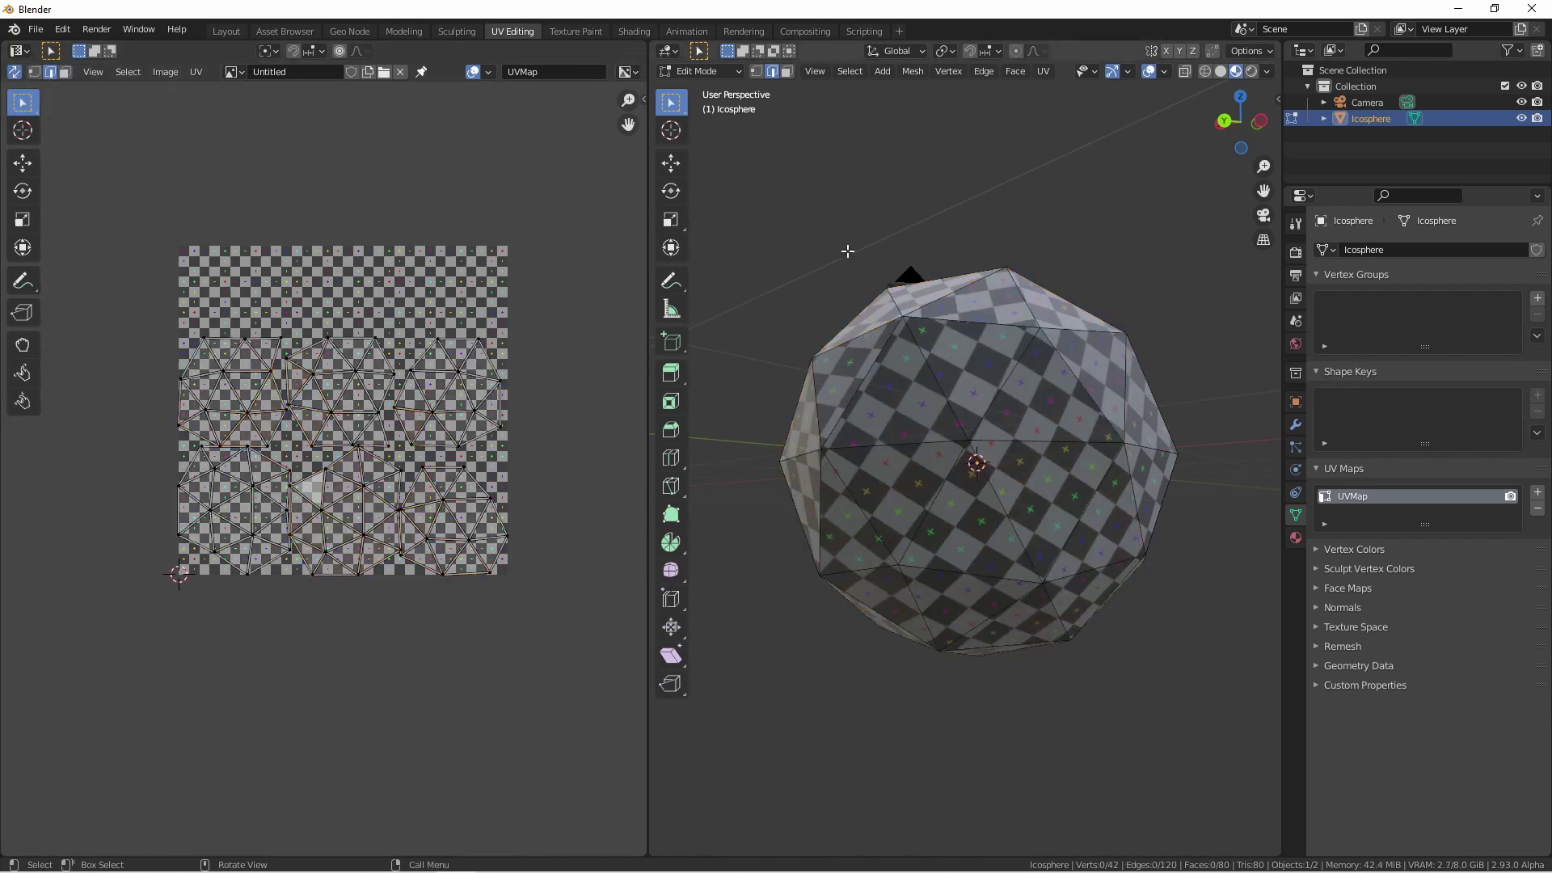
pyautogui.moveTo(569, 655); pyautogui.dragTo(144, 289)
pyautogui.click(143, 288)
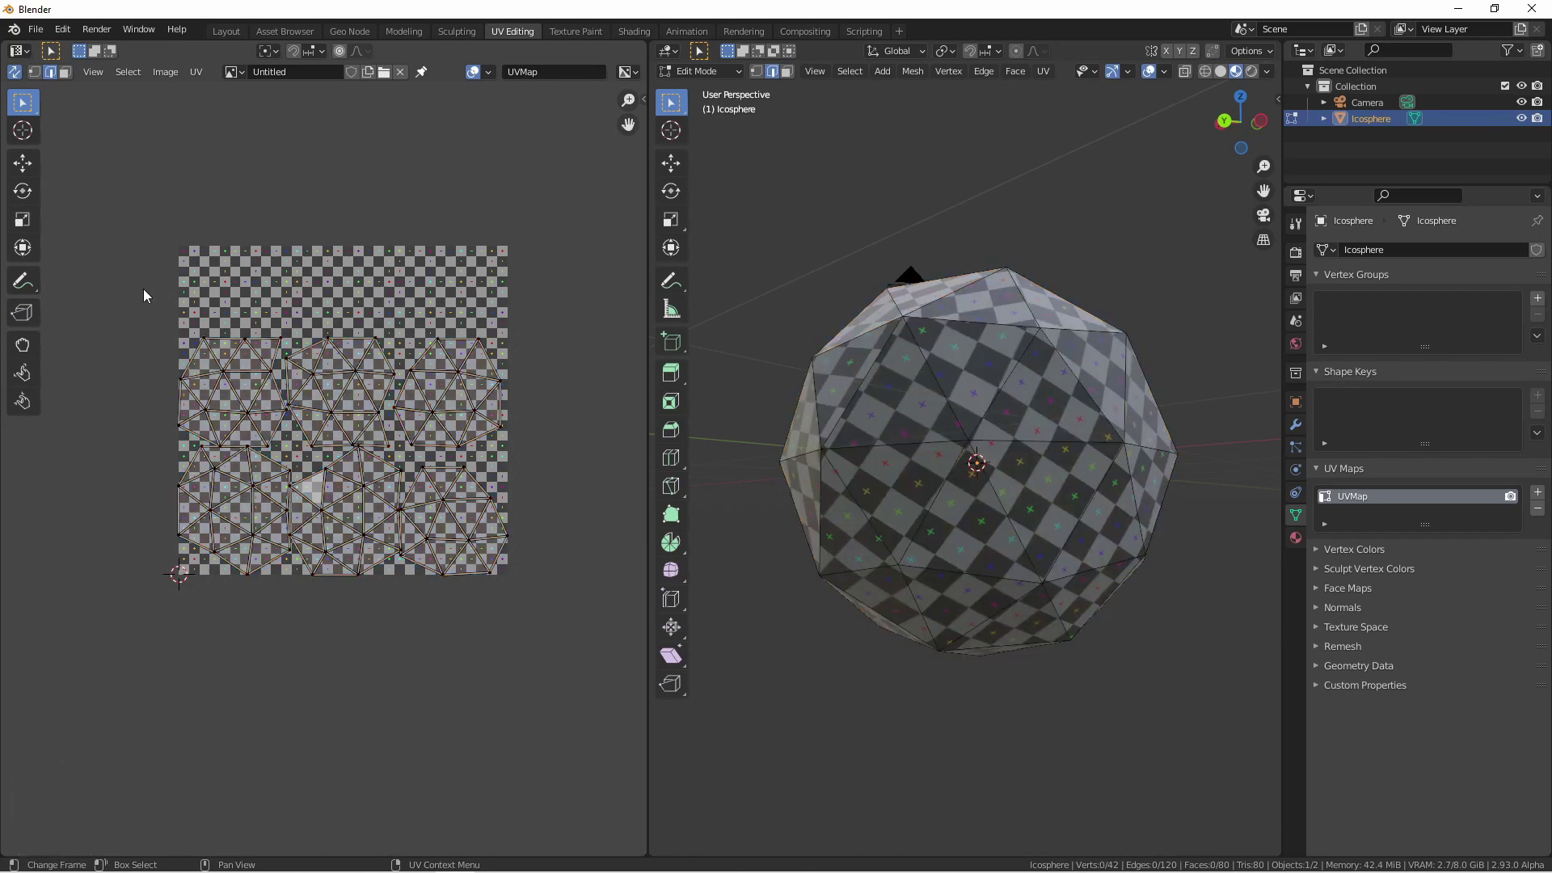
pyautogui.moveTo(388, 202); pyautogui.dragTo(559, 658)
pyautogui.click(560, 658)
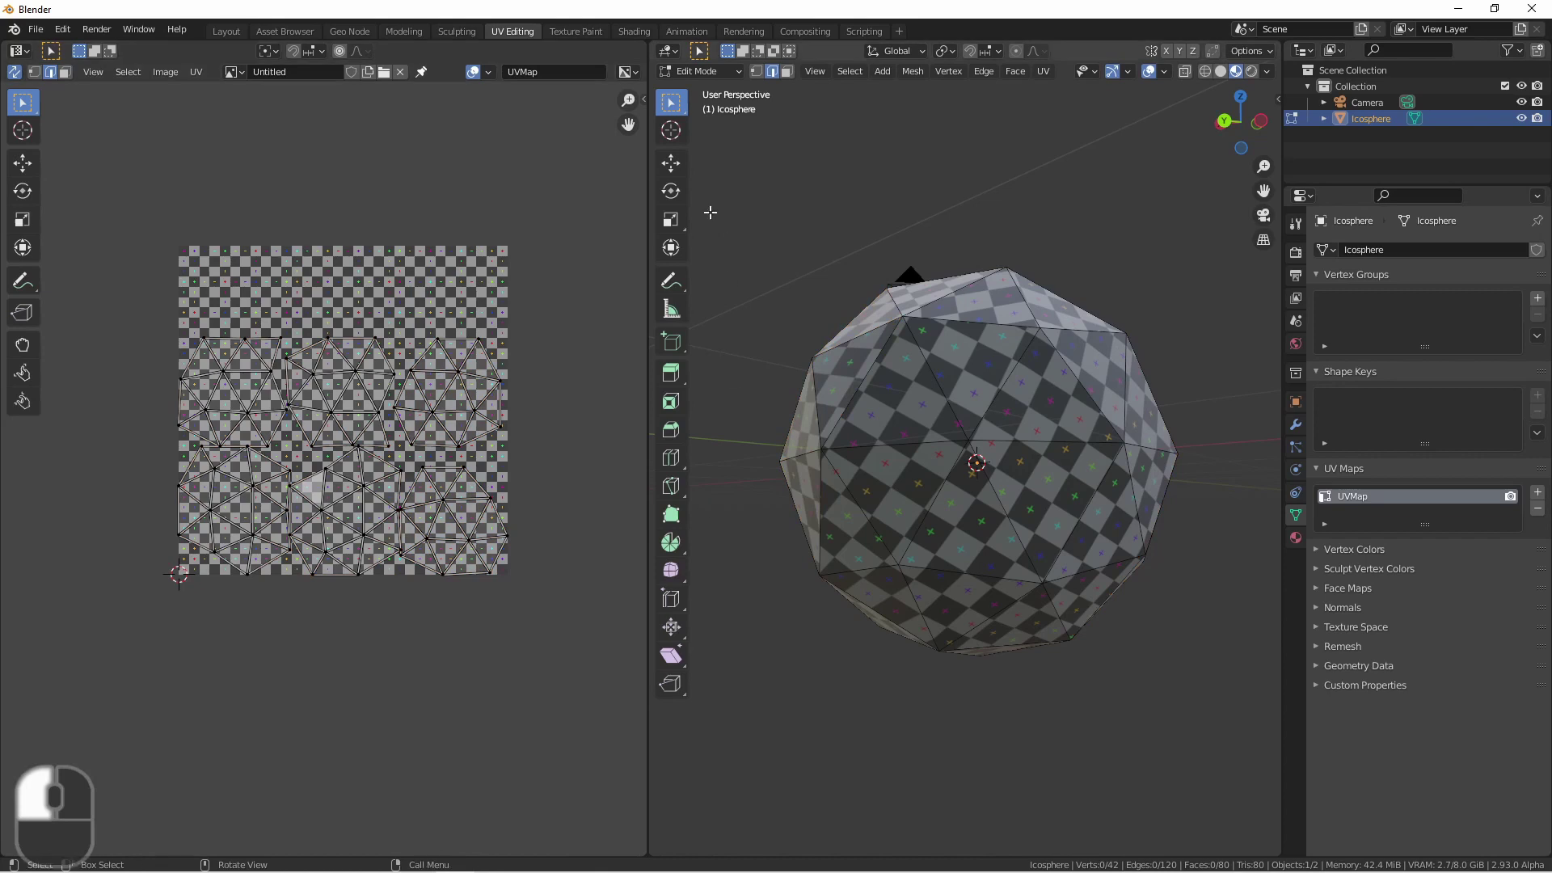
pyautogui.moveTo(754, 172); pyautogui.dragTo(1047, 758)
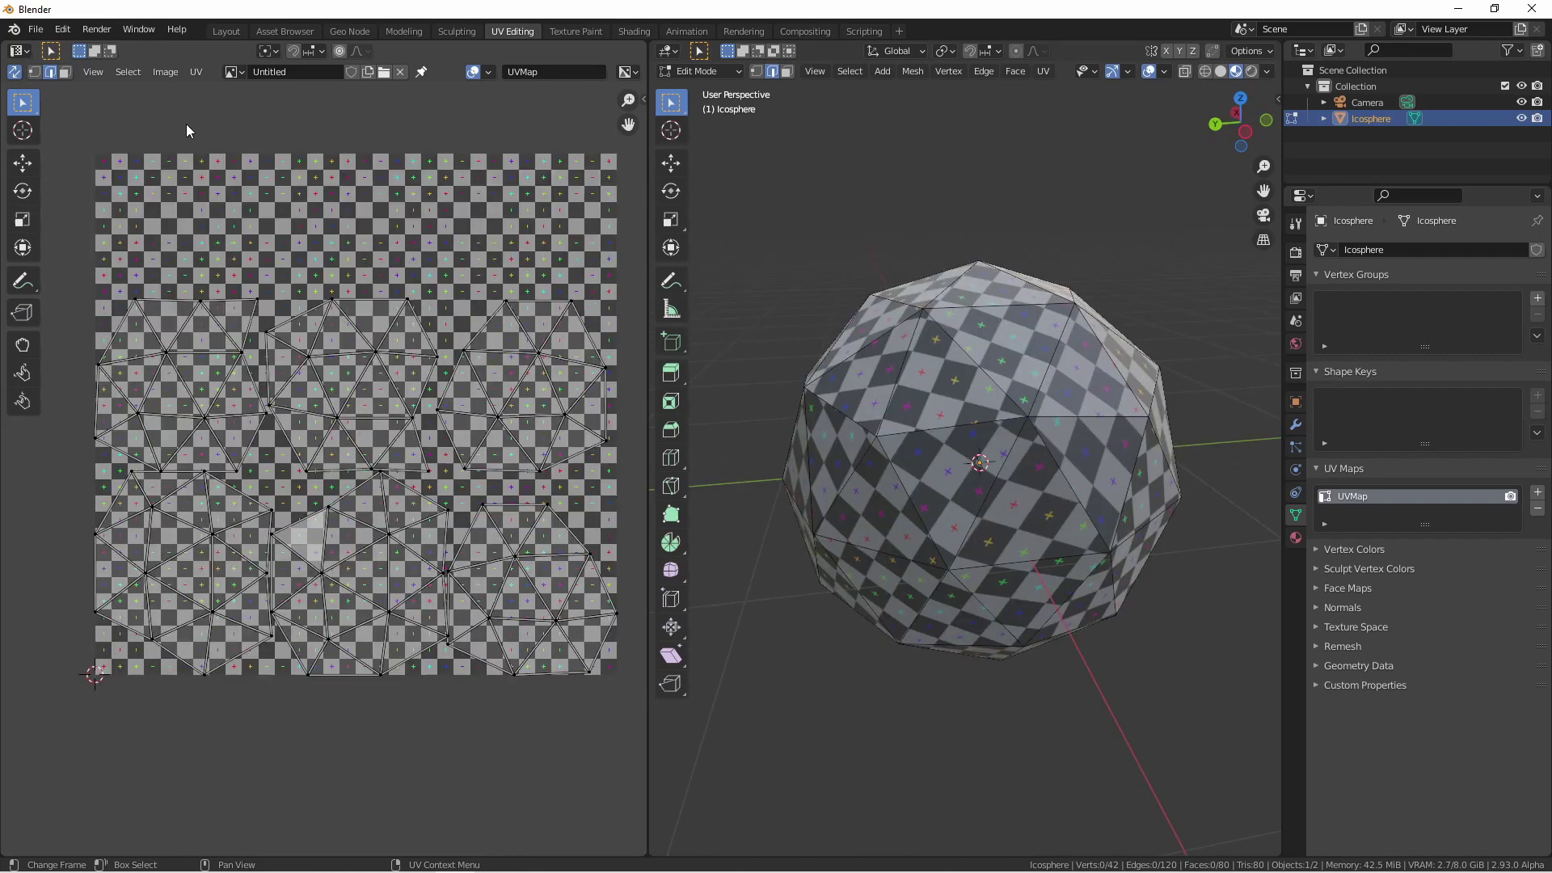
# Step: Export the UV layout as a 1024 × 1024 PNG named Icosphere.png
pyautogui.click(195, 72)
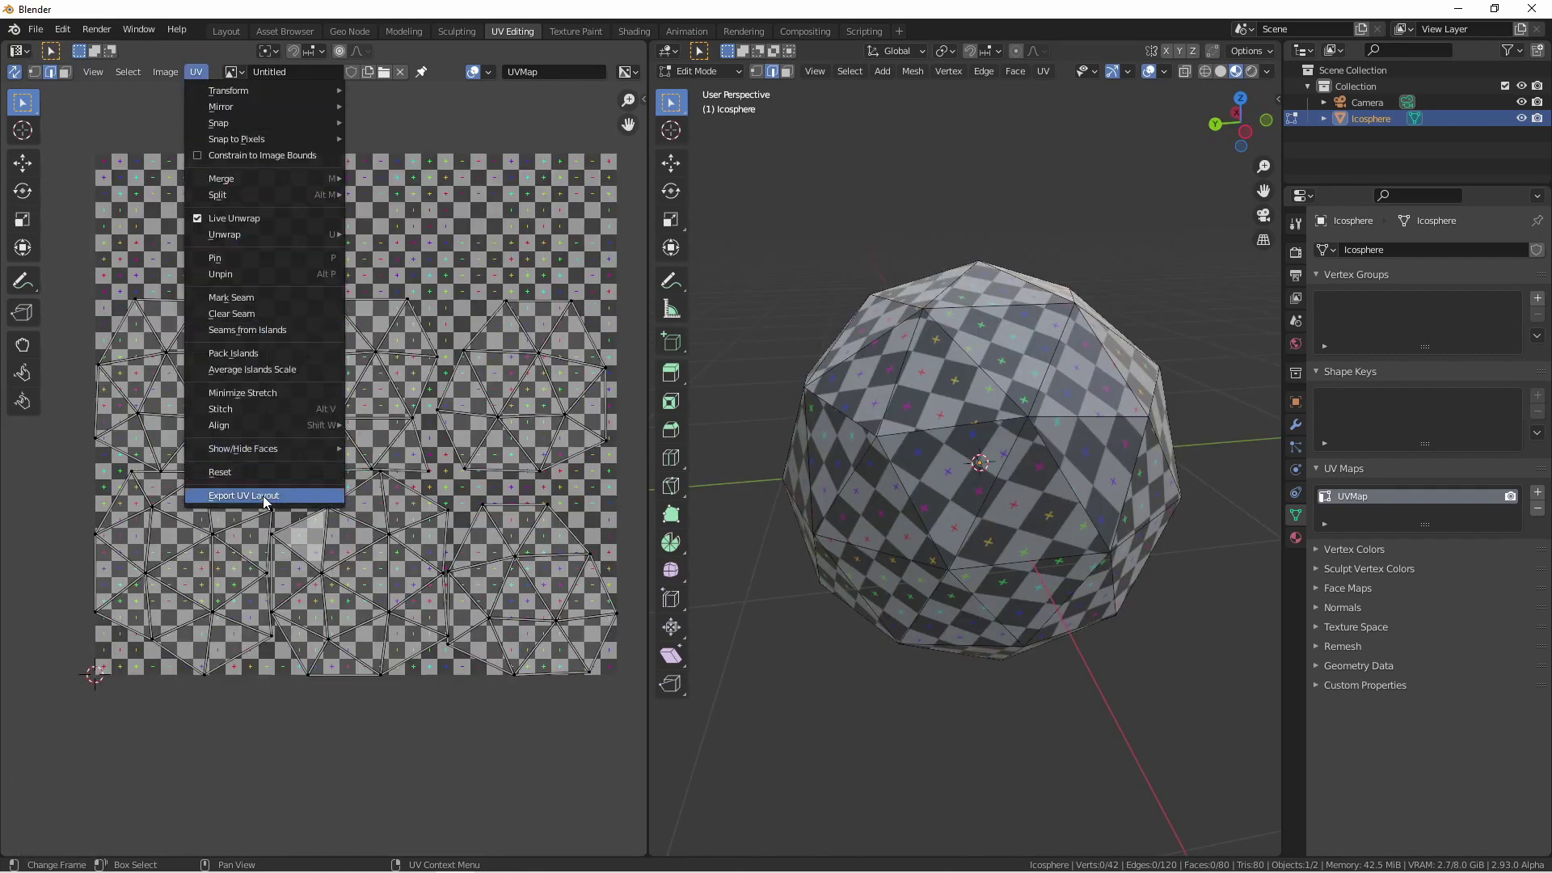
pyautogui.click(265, 496)
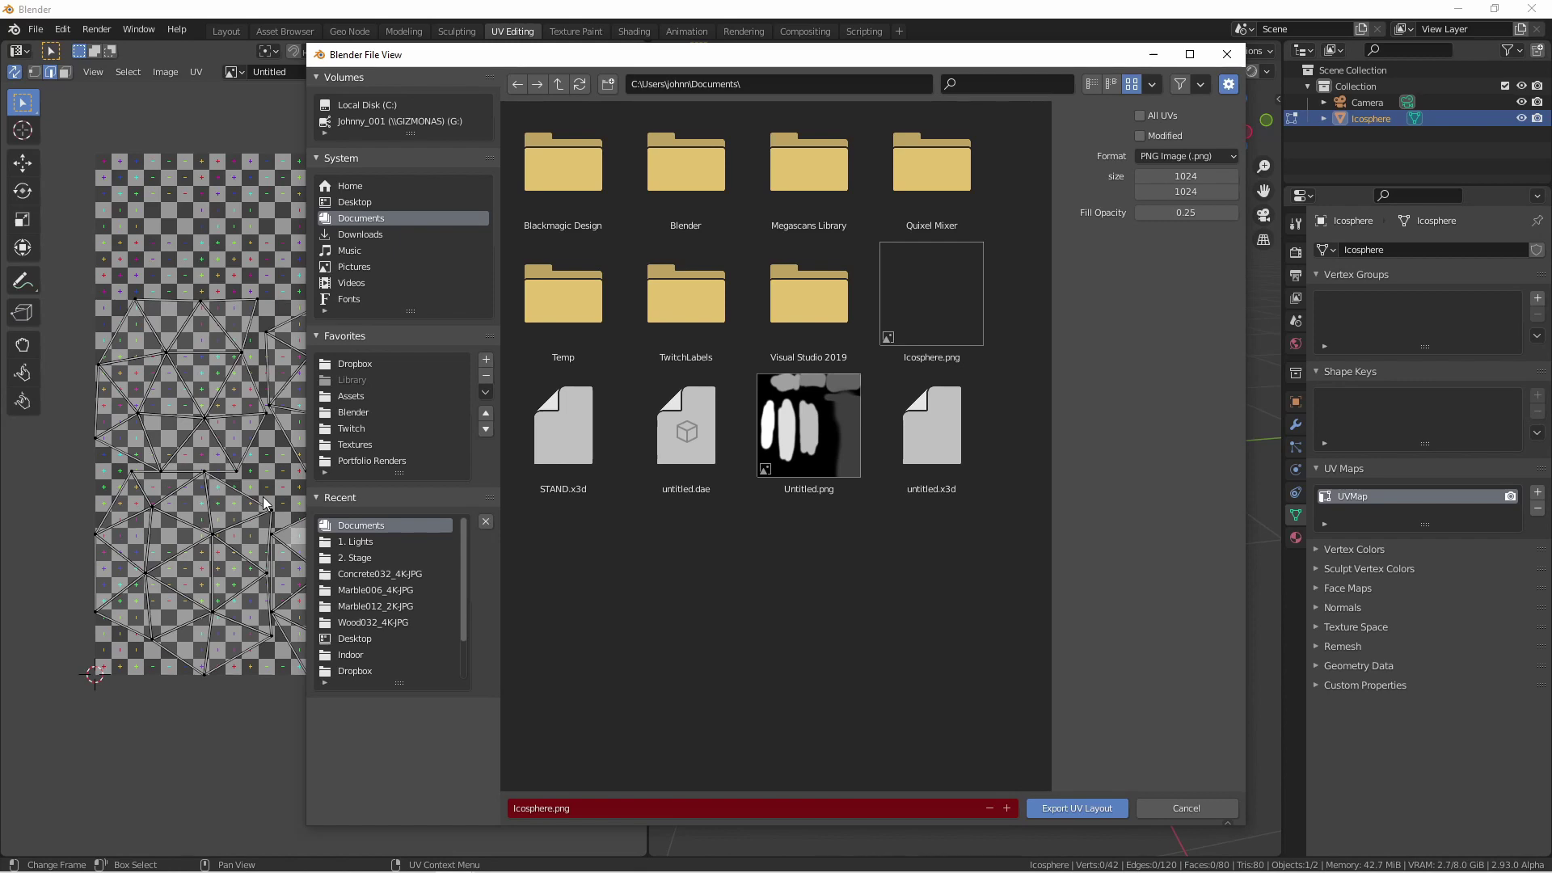
pyautogui.press('Escape')
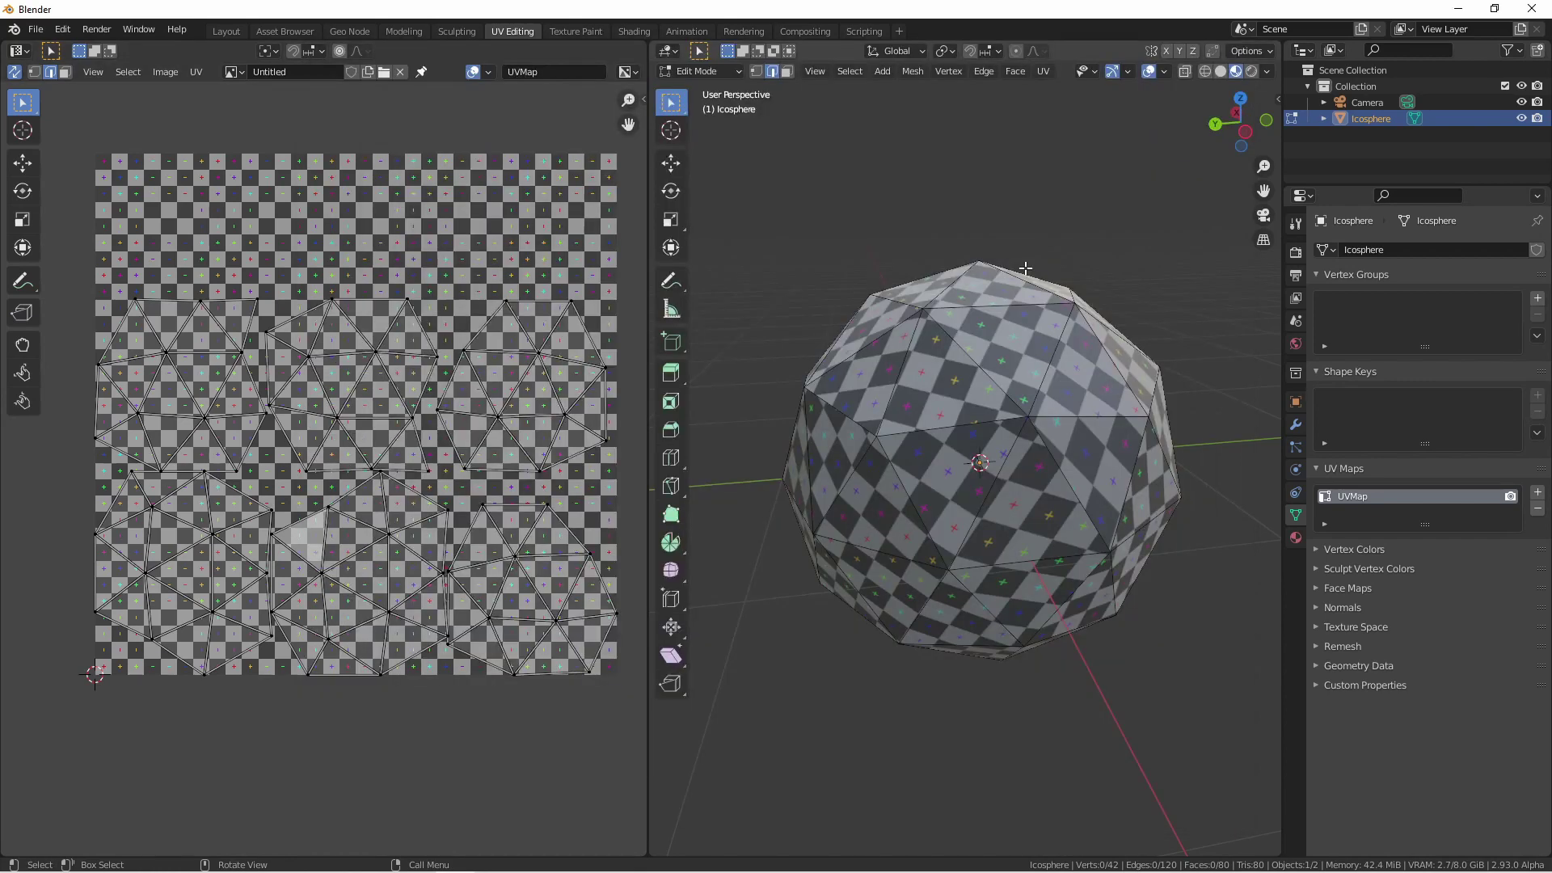